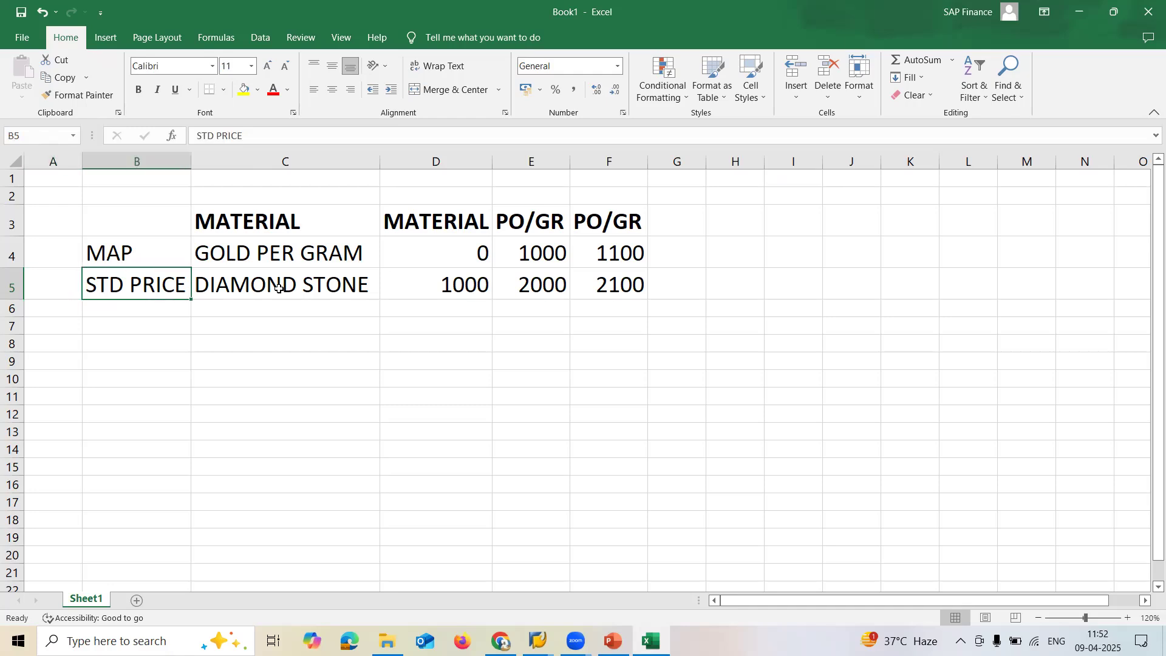
# Step: Switch to SAP and accept plant YN01 and storage location YN01 as the new material's organizational levels
pyautogui.hotkey('alt', 'Tab')
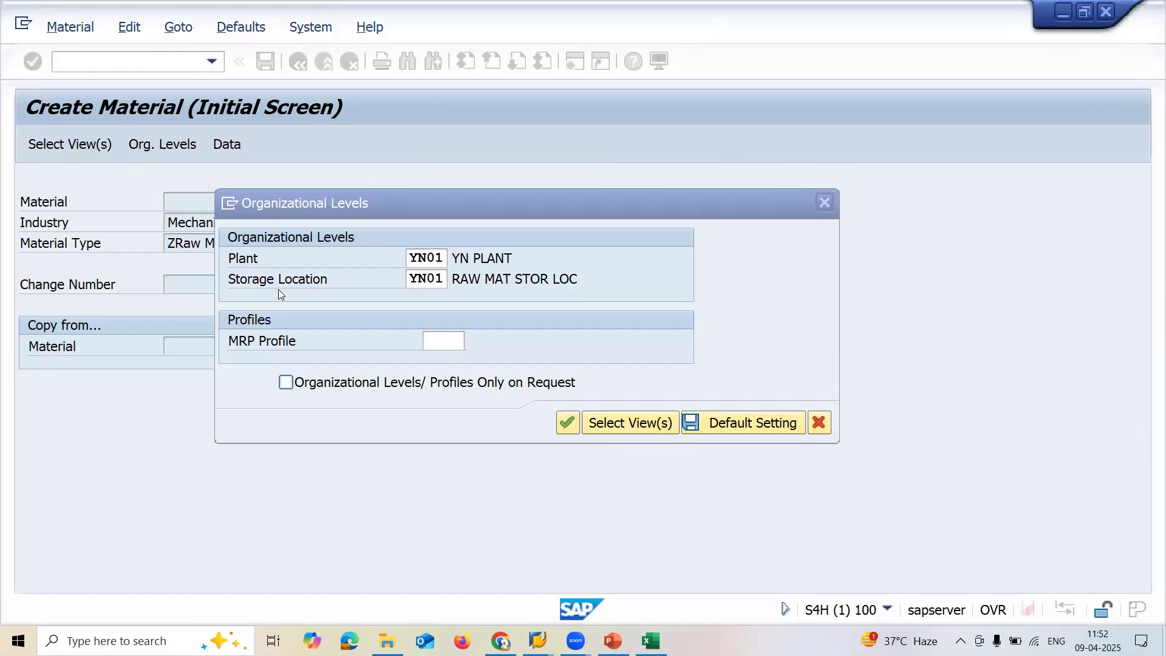
pyautogui.press('Return')
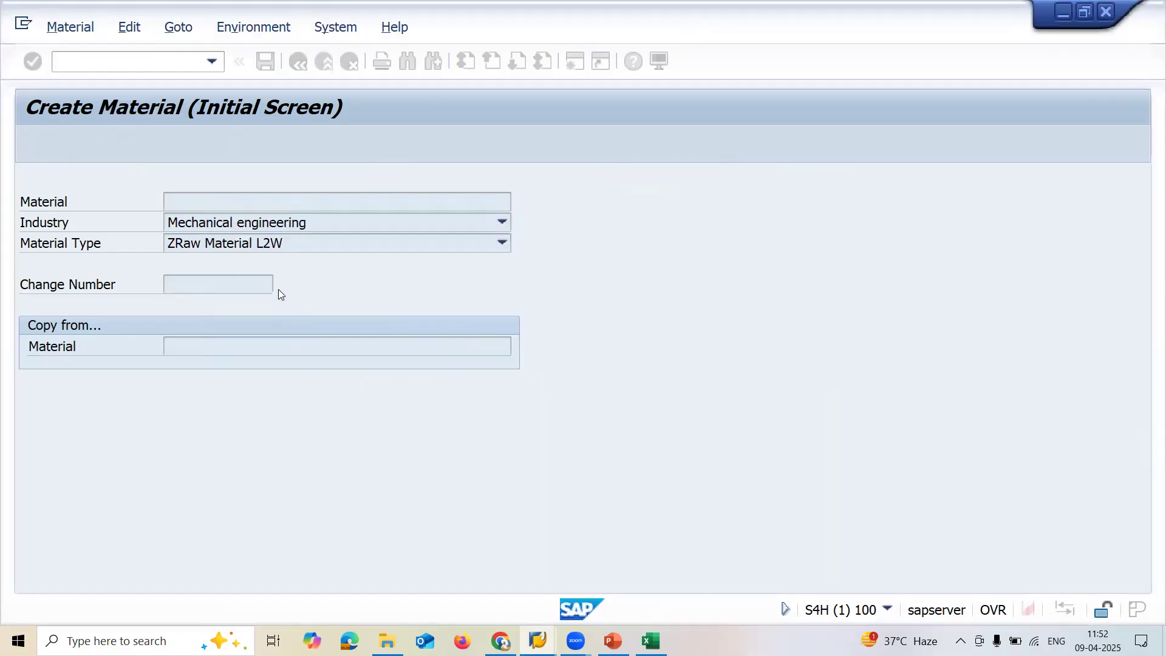
# Step: Copy the text GOLD PER GRAM from cell C4 of the Excel sheet into the new material's description in SAP
pyautogui.hotkey('alt', 'Tab')
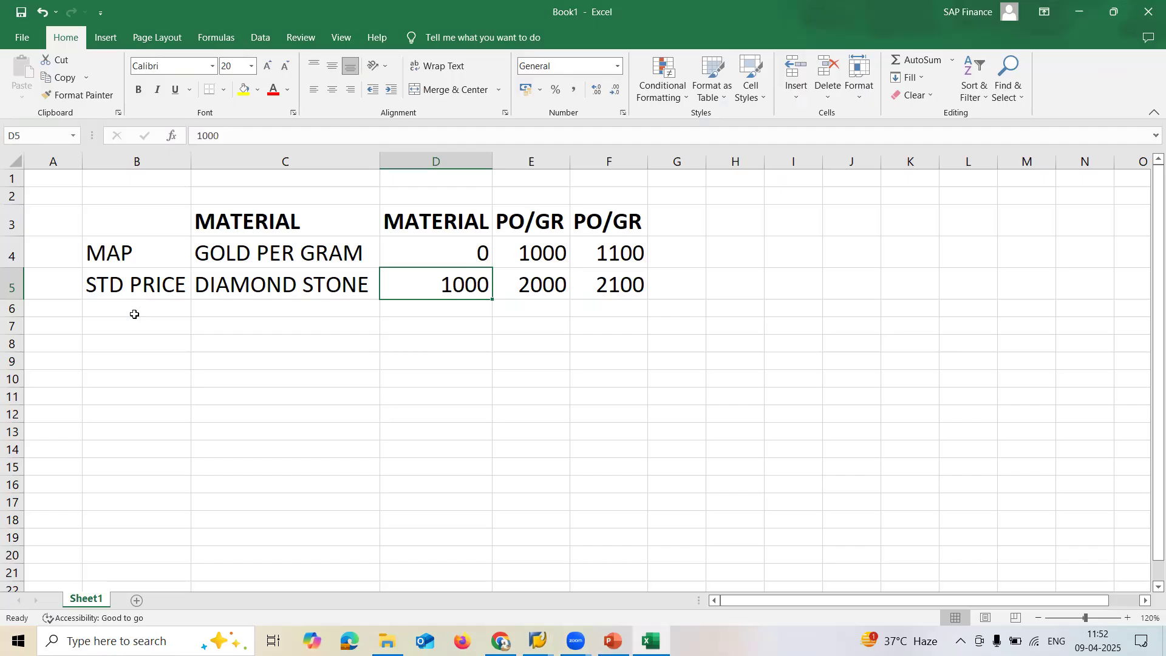
pyautogui.click(259, 256)
pyautogui.click(309, 138)
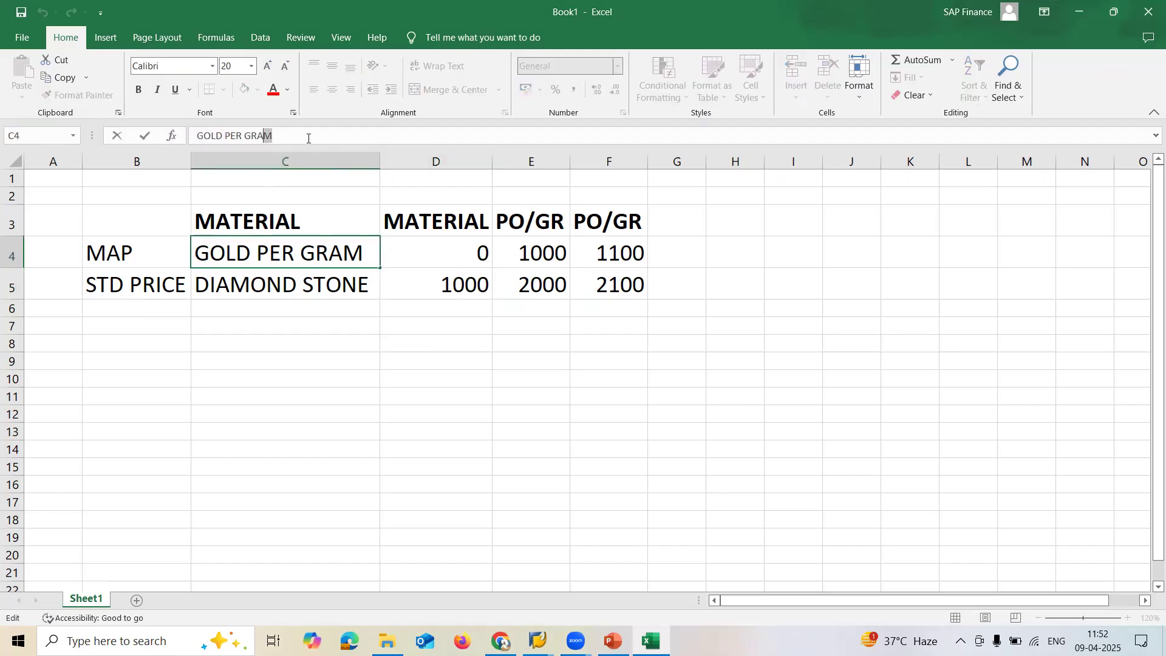
pyautogui.hotkey('shift', 'Left')
pyautogui.hotkey('shift', 'Left')
pyautogui.hotkey('shift', 'Left')
pyautogui.hotkey('shift', 'Left')
pyautogui.hotkey('shift', 'Left')
pyautogui.hotkey('shift', 'Left')
pyautogui.hotkey('shift', 'Left')
pyautogui.hotkey('shift', 'Left')
pyautogui.hotkey('shift', 'Left')
pyautogui.hotkey('shift', 'Left')
pyautogui.hotkey('shift', 'Left')
pyautogui.hotkey('shift', 'Left')
pyautogui.hotkey('ctrl', 'c')
pyautogui.hotkey('alt', 'Tab')
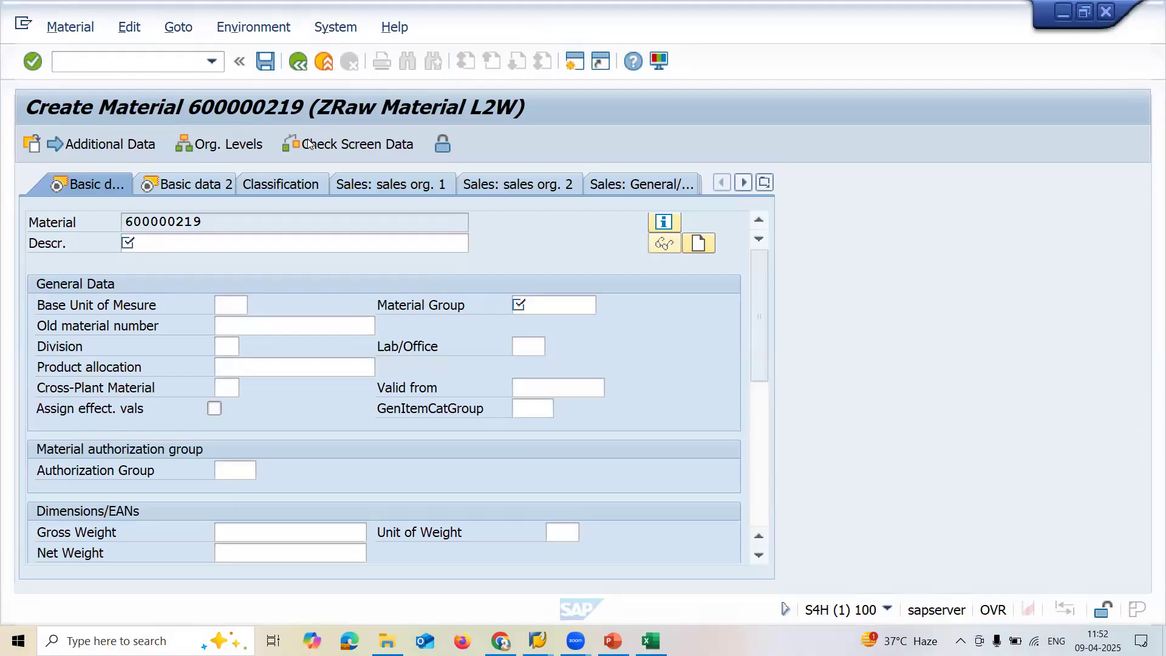
pyautogui.hotkey('ctrl', 'v')
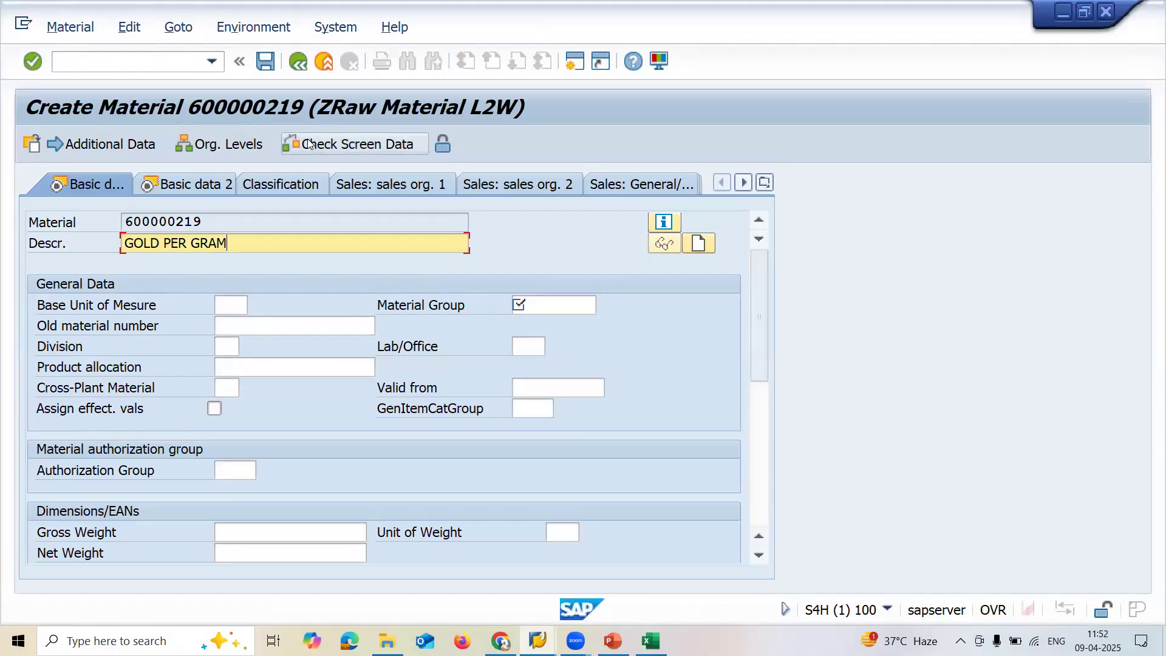
# Step: Set the gold material's base unit of measure to EA and its material group to 0001
pyautogui.click(225, 311)
pyautogui.write('EA')
pyautogui.press('Tab')
pyautogui.write('0001')
pyautogui.press('Return')
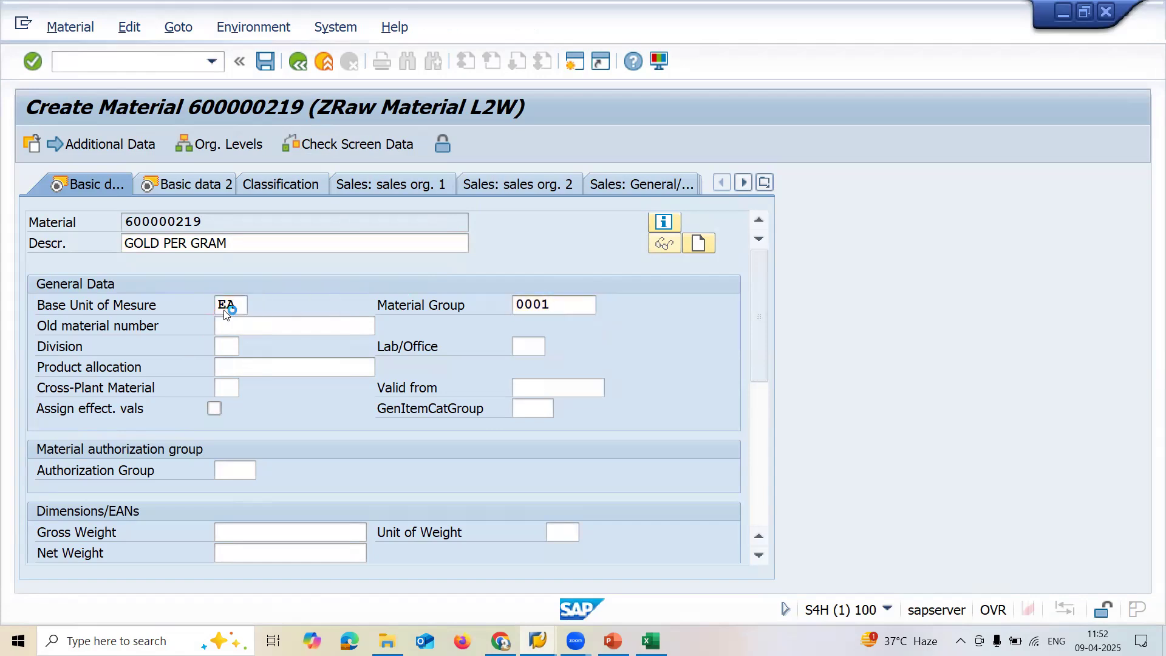
# Step: Set the gold material's MRP type to ND and advance to its accounting view
pyautogui.press('Return')
pyautogui.press('Return')
pyautogui.press('Return')
pyautogui.write('ND')
pyautogui.press('Return')
pyautogui.press('Return')
pyautogui.press('Return')
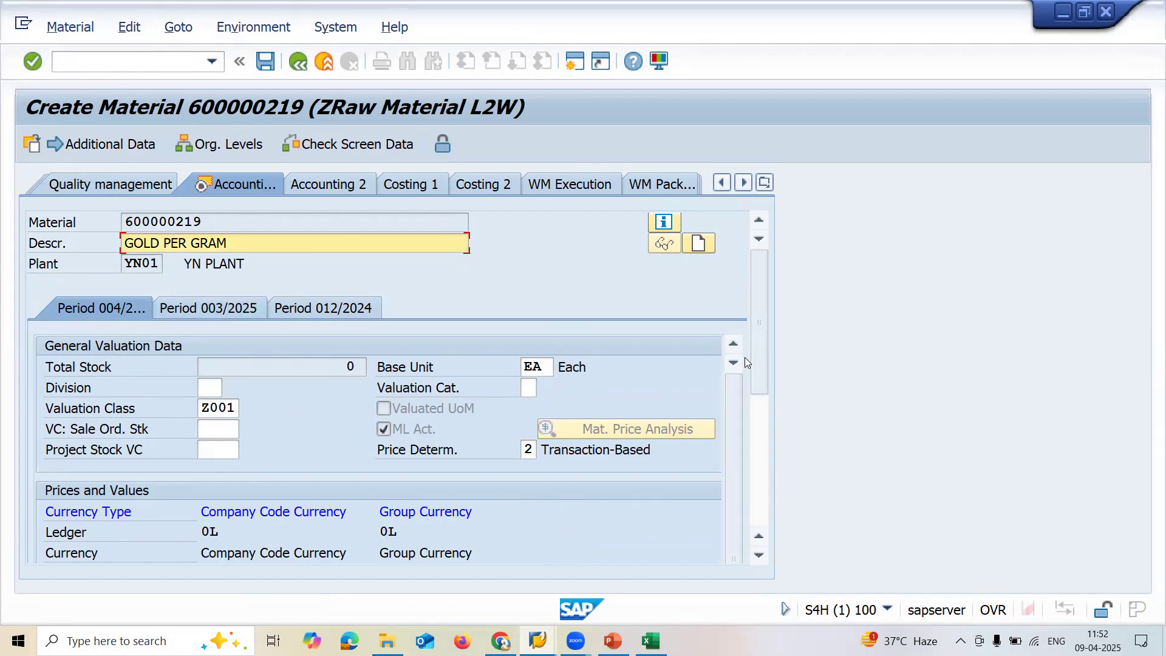
# Step: Keep price control V for the gold material without a standard price and try to save the material
pyautogui.moveTo(762, 361); pyautogui.dragTo(764, 482)
pyautogui.click(208, 425)
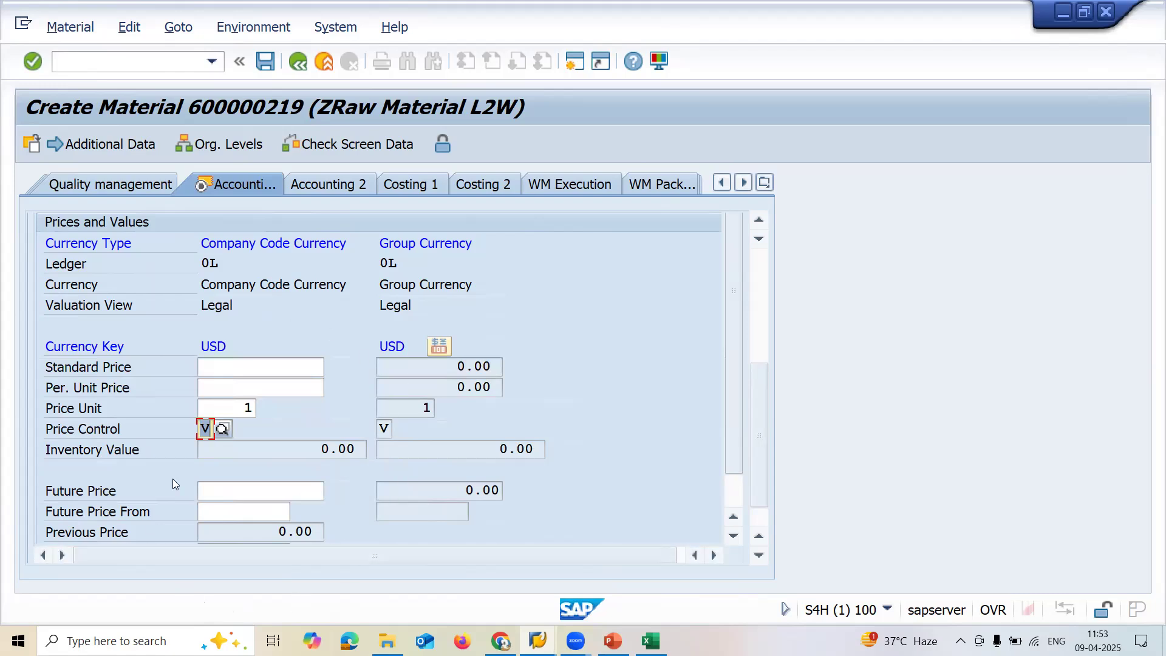
pyautogui.press('Return')
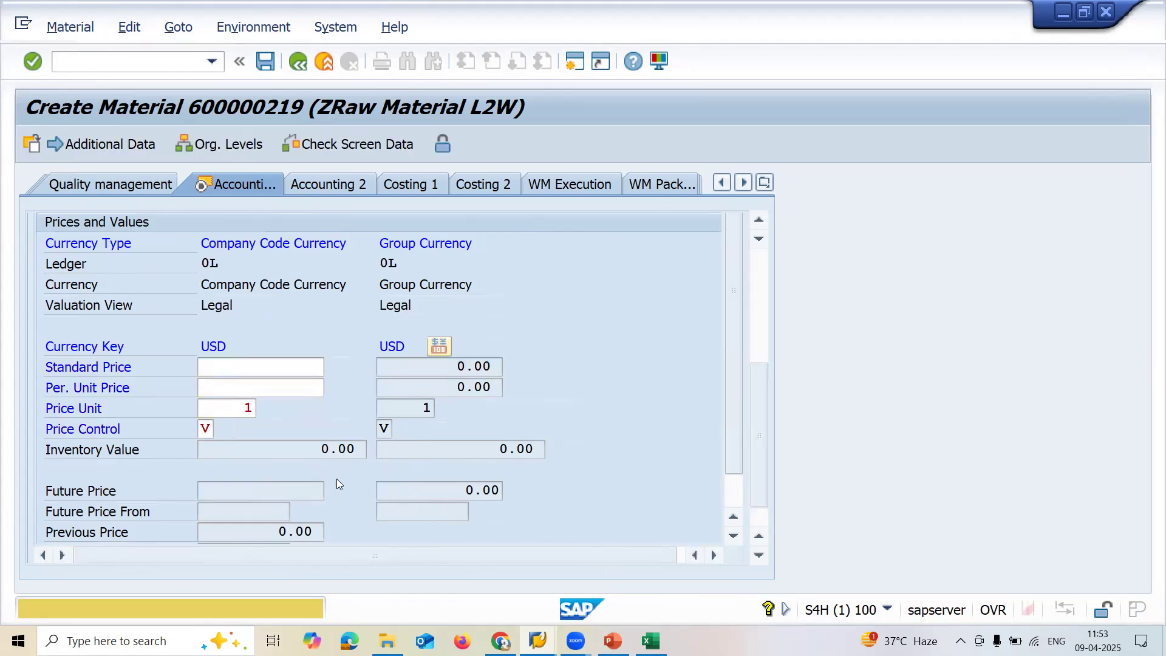
pyautogui.press('Return')
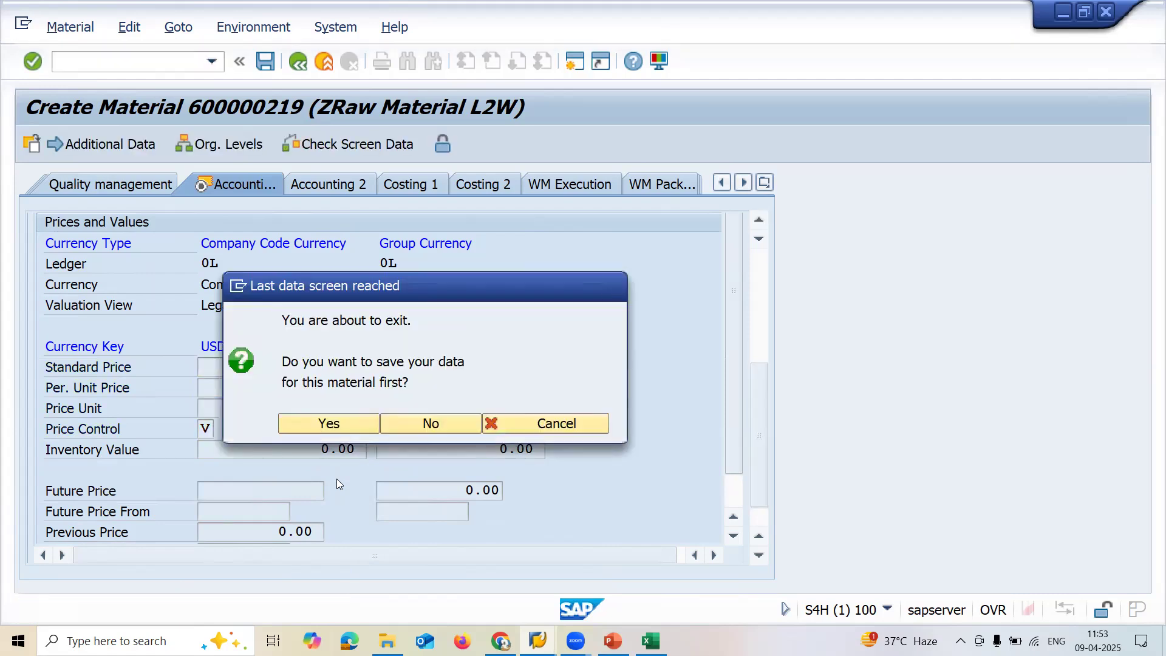
pyautogui.press('Return')
# Step: Enter availability check 01 in the gold material's planning data, go through the remaining views and save the material
pyautogui.write('01')
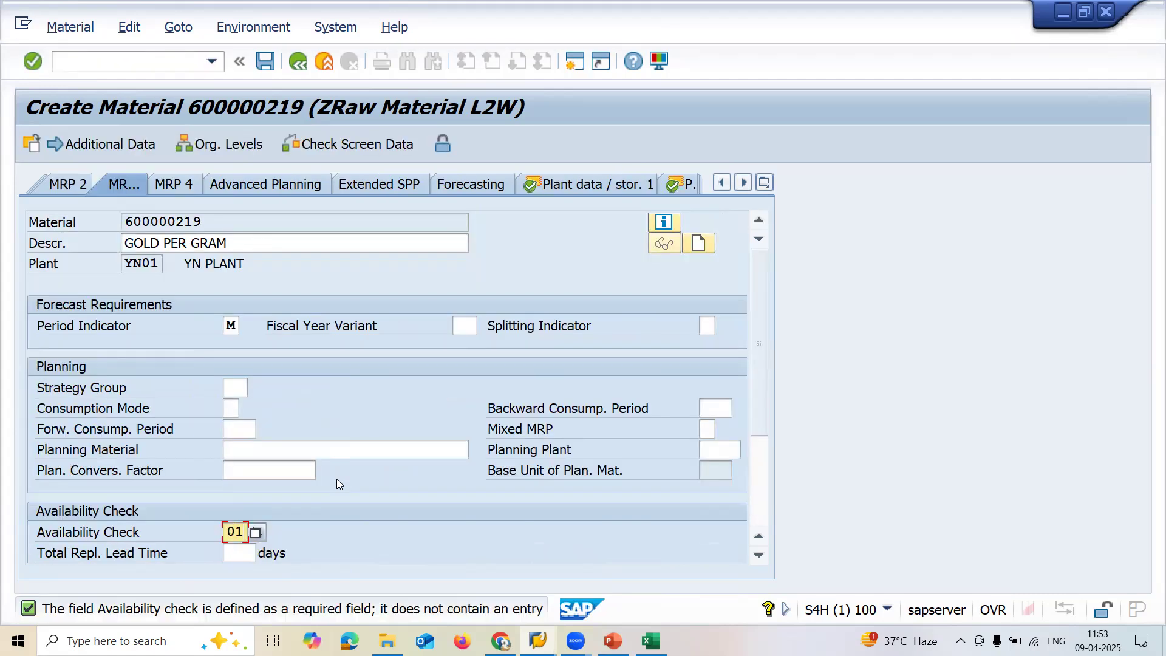
pyautogui.press('Return')
pyautogui.press('Return')
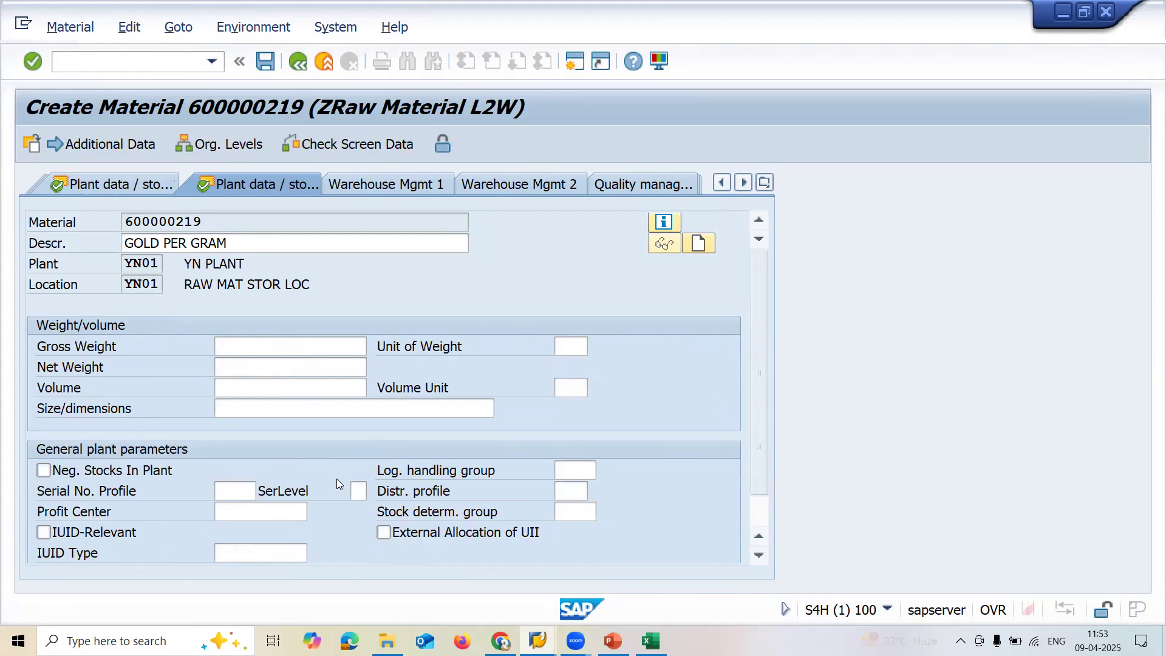
pyautogui.press('Return')
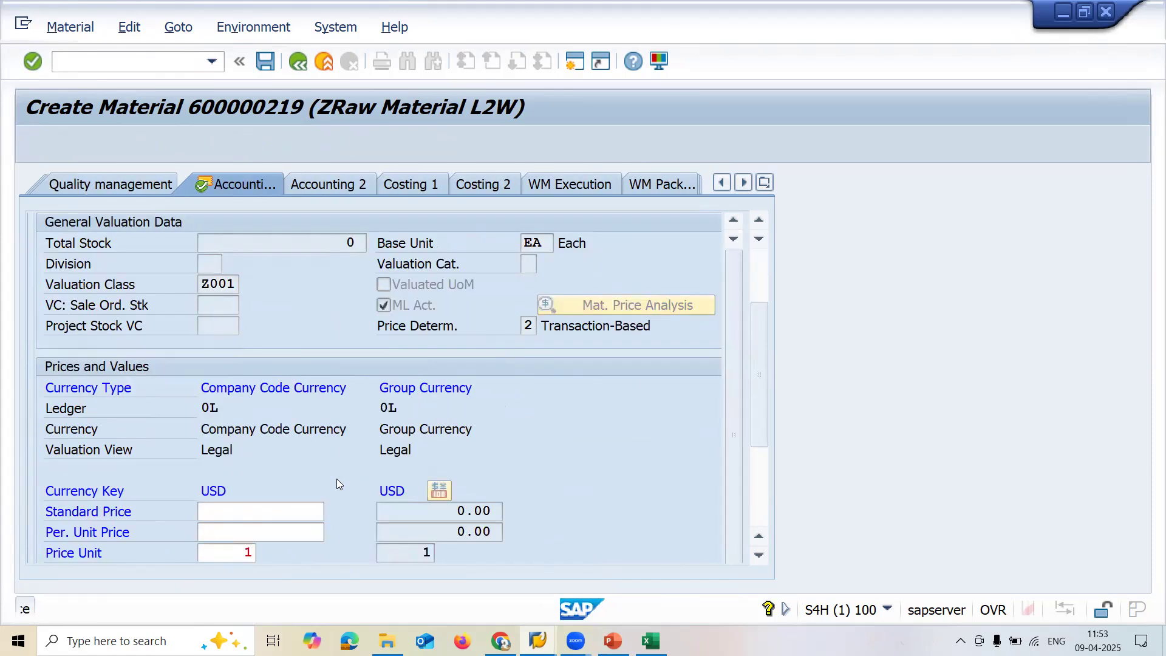
pyautogui.press('Return')
pyautogui.press('Return')
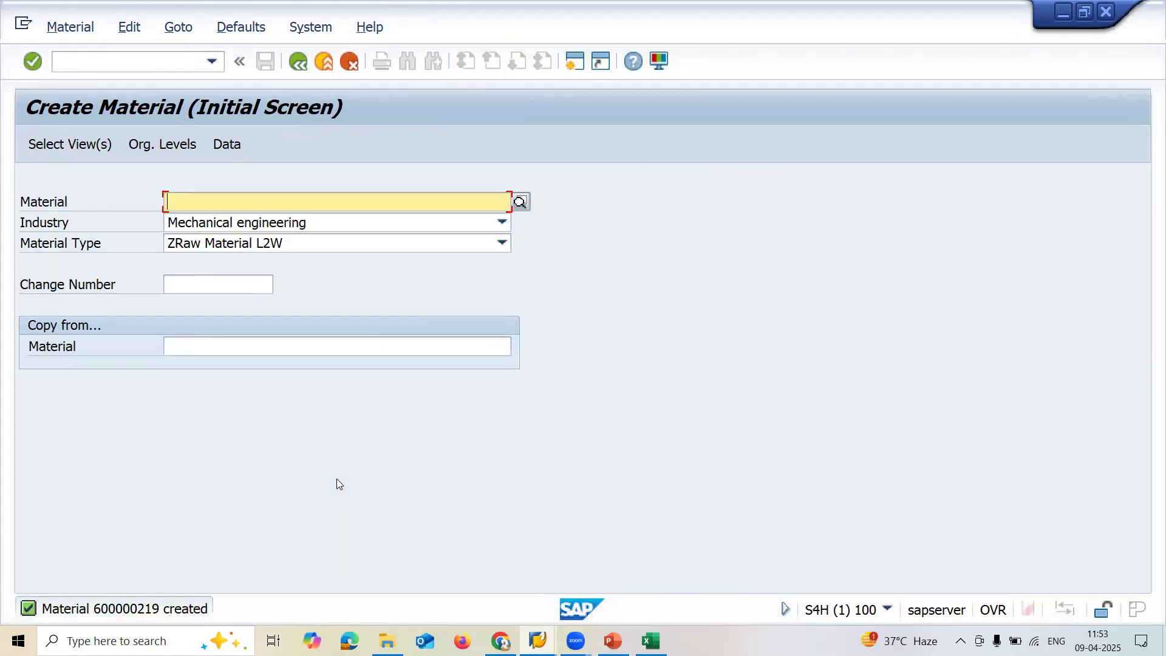
# Step: Switch to Excel and record material number 600000219 in cell H4, beside the GOLD PER GRAM row
pyautogui.hotkey('alt', 'Tab')
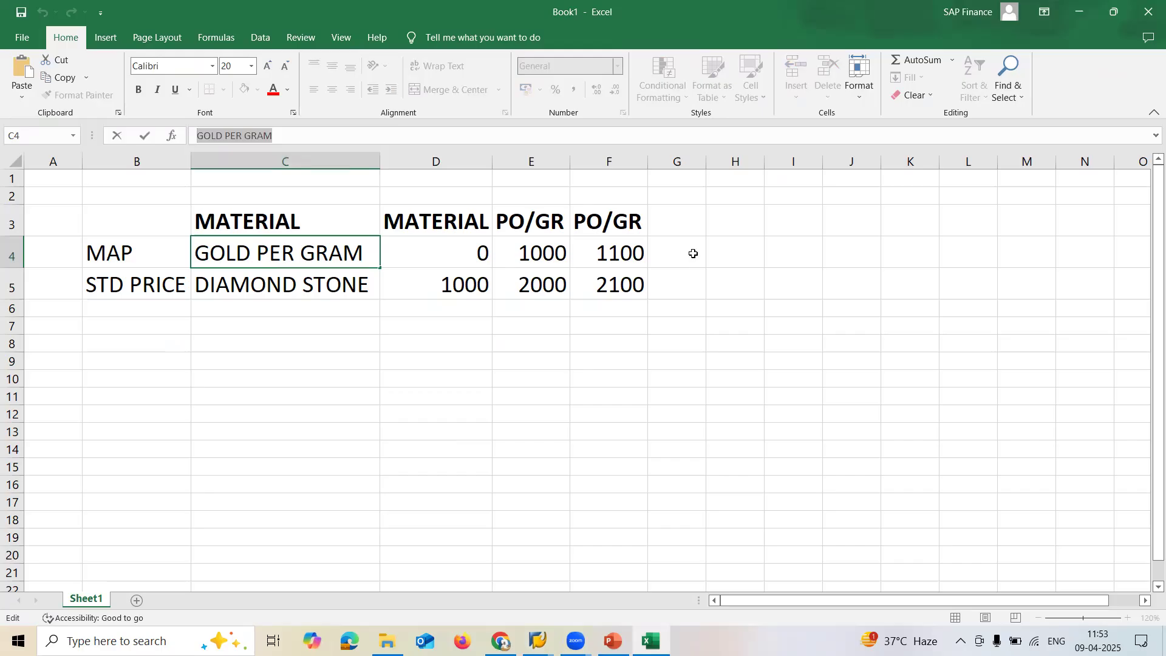
pyautogui.click(720, 253)
pyautogui.write('600000219')
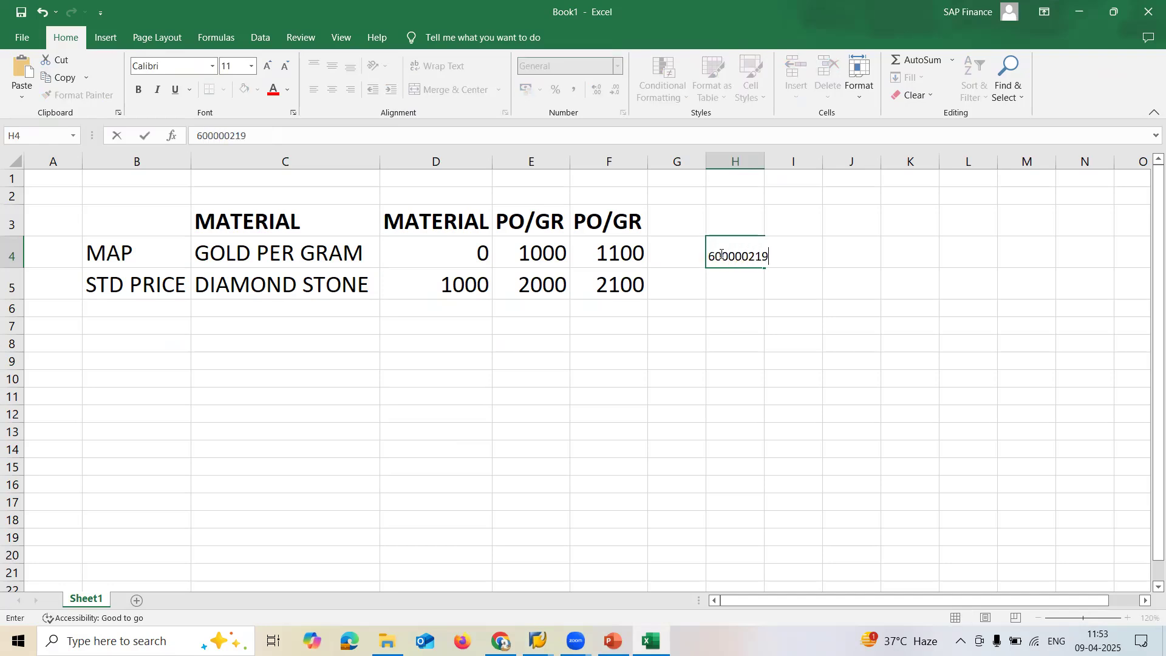
pyautogui.press('Return')
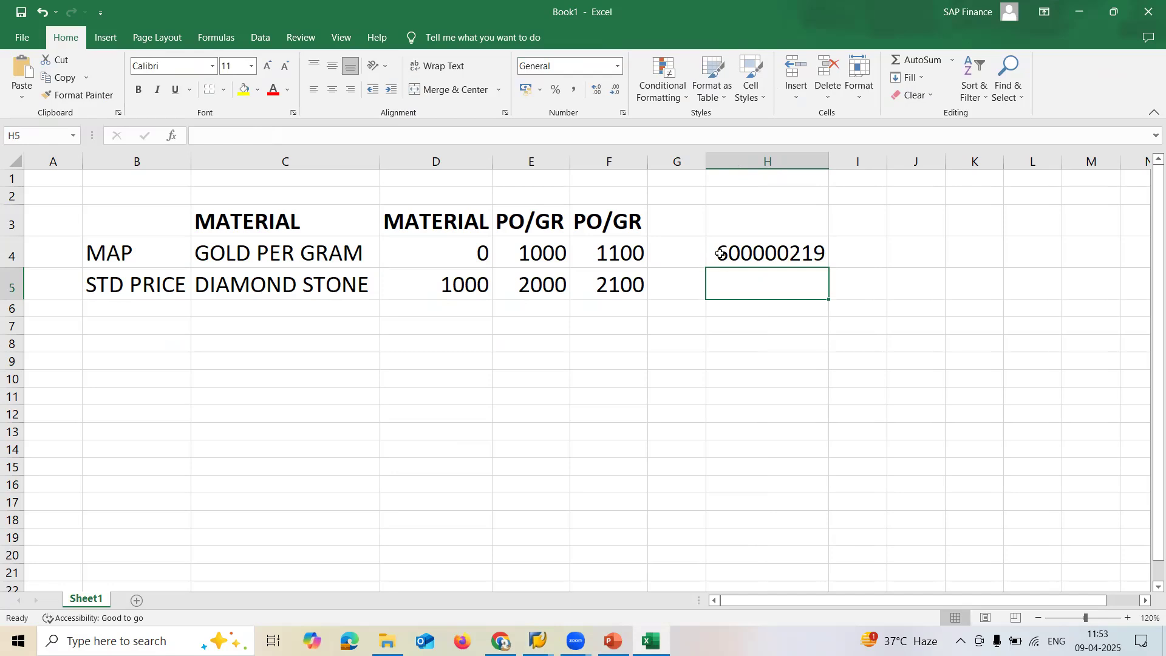
# Step: Switch to SAP and start another ZRaw Material L2W material, accepting the preset views and organizational levels
pyautogui.hotkey('alt', 'Tab')
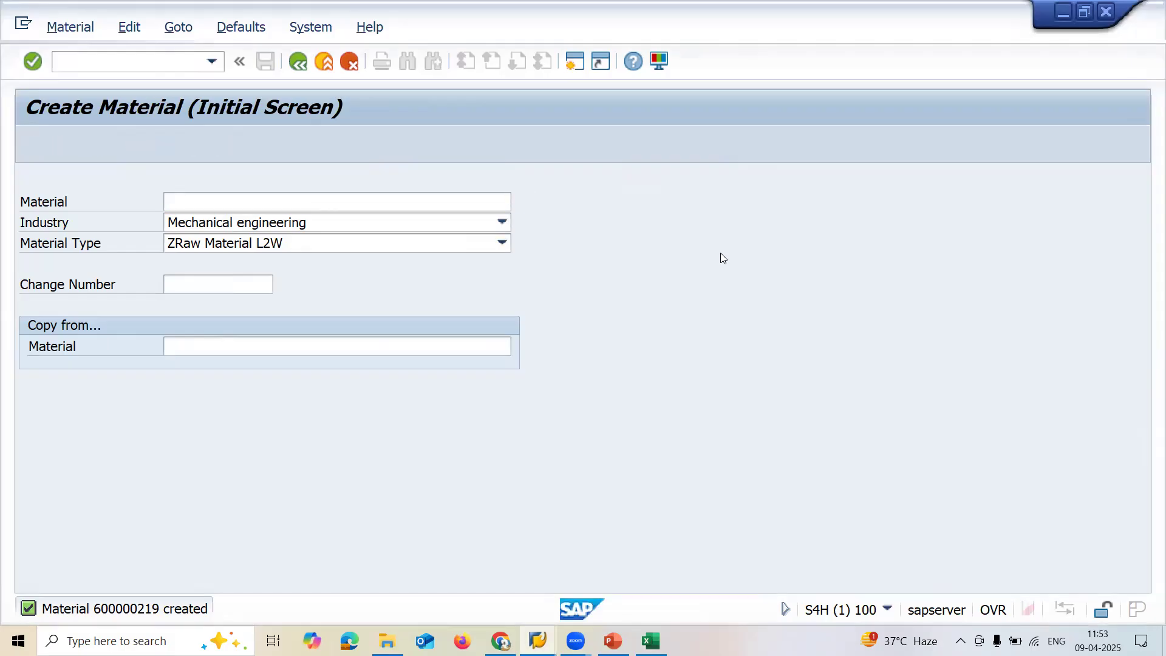
pyautogui.press('Return')
pyautogui.press('Return')
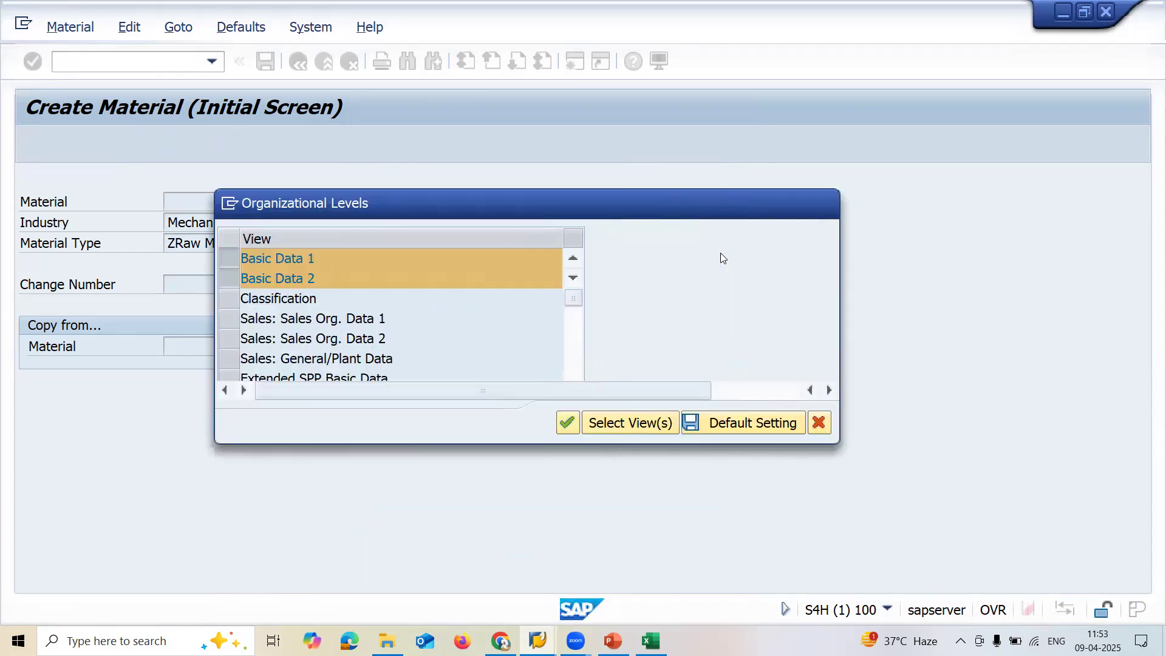
pyautogui.press('Return')
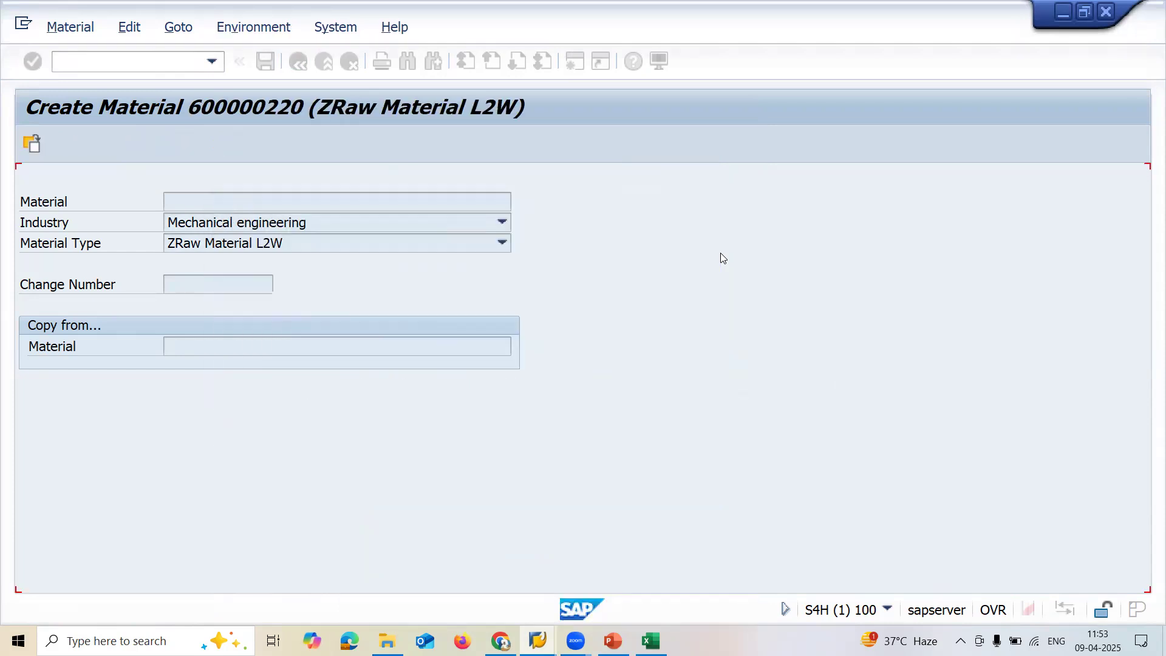
# Step: Copy the text DIAMOND STONE from cell C5 of the Excel sheet into the second material's description in SAP
pyautogui.hotkey('alt', 'Tab')
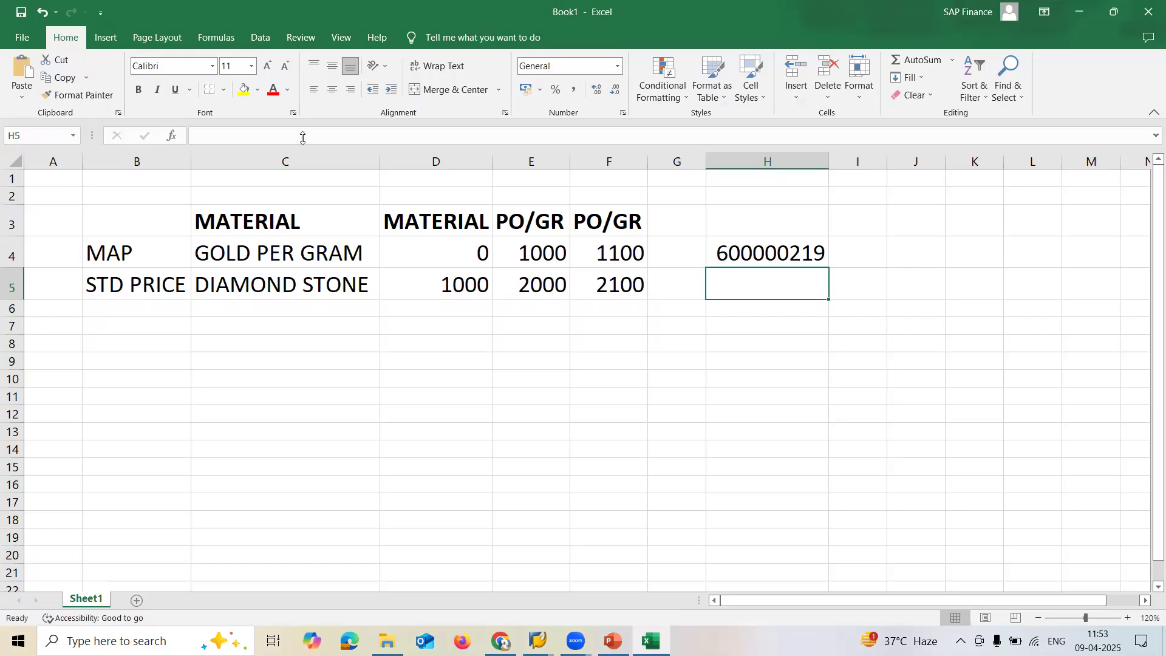
pyautogui.click(303, 291)
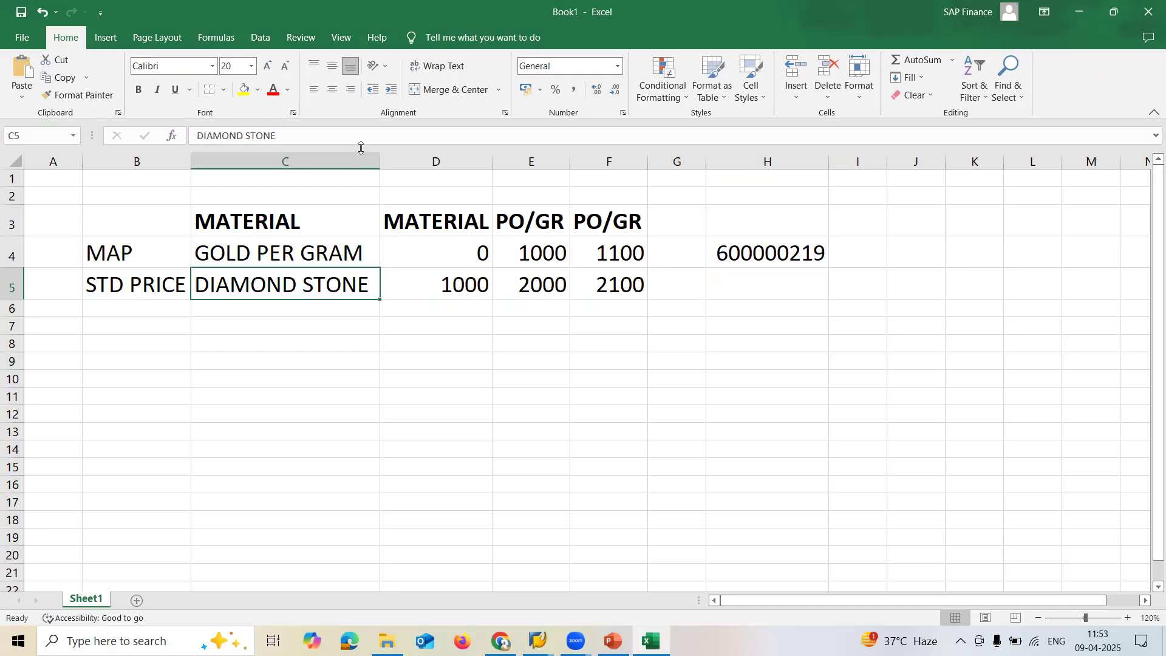
pyautogui.hotkey('shift', 'Left')
pyautogui.hotkey('shift', 'Left')
pyautogui.hotkey('shift', 'Left')
pyautogui.hotkey('shift', 'Left')
pyautogui.hotkey('shift', 'Left')
pyautogui.hotkey('shift', 'Left')
pyautogui.hotkey('shift', 'Left')
pyautogui.hotkey('shift', 'Left')
pyautogui.hotkey('shift', 'Left')
pyautogui.hotkey('shift', 'Left')
pyautogui.hotkey('shift', 'Left')
pyautogui.hotkey('shift', 'Left')
pyautogui.hotkey('shift', 'Left')
pyautogui.hotkey('shift', 'Left')
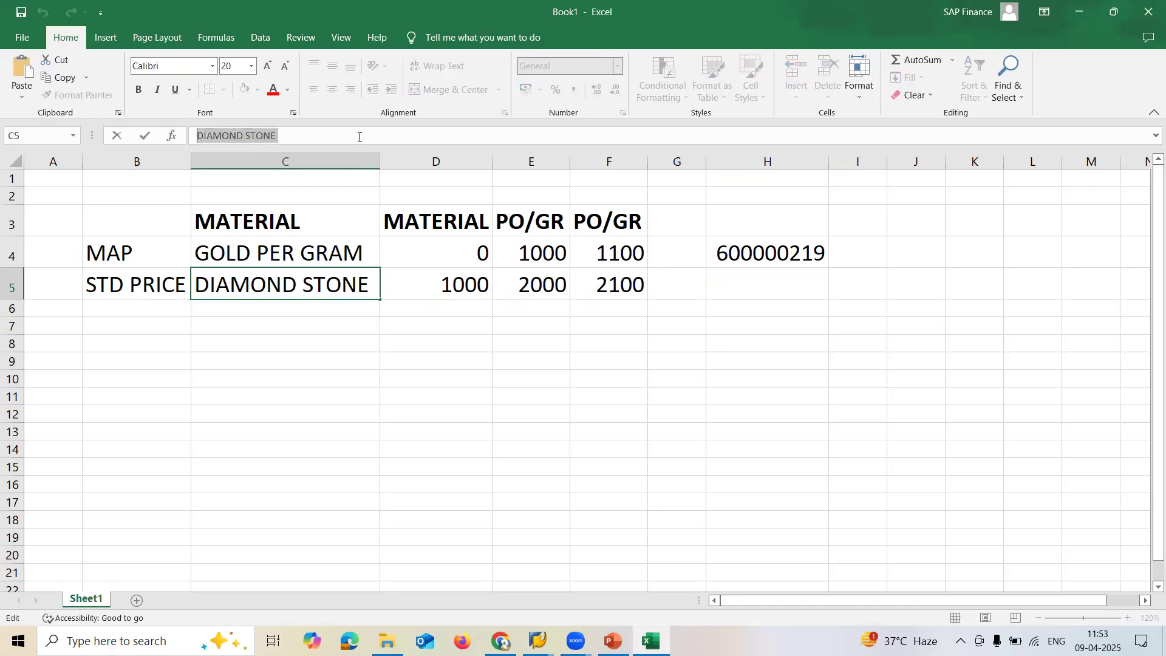
pyautogui.hotkey('ctrl', 'c')
pyautogui.hotkey('alt', 'Tab')
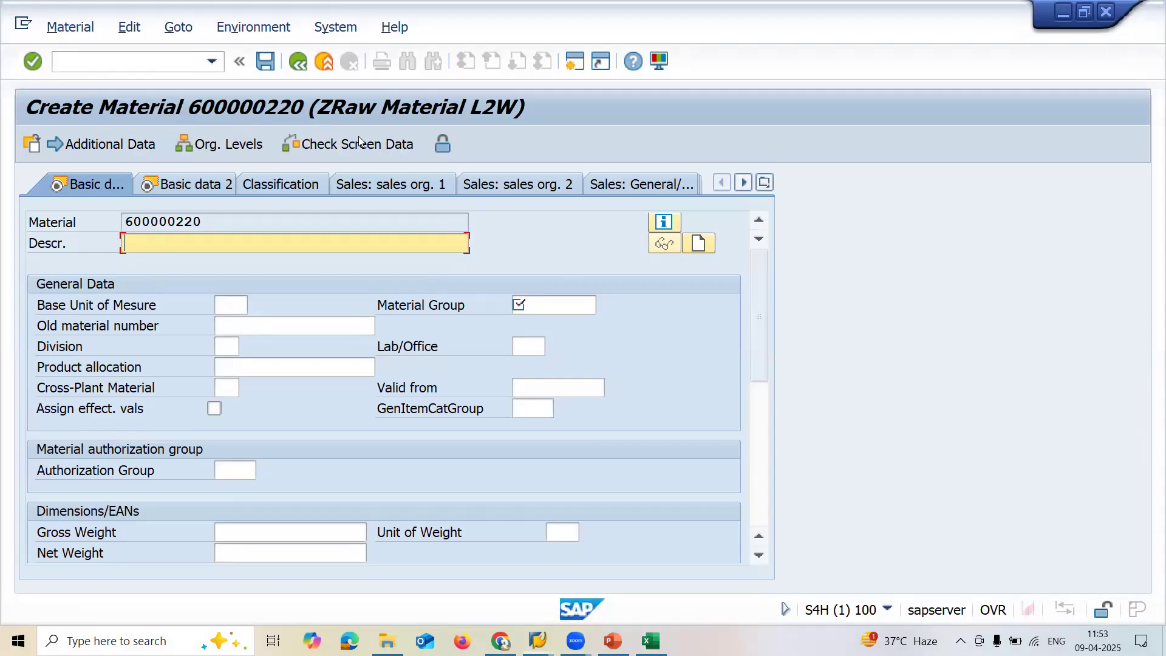
pyautogui.hotkey('ctrl', 'v')
# Step: Set the diamond material's material group to 0001 and its base unit of measure to EA
pyautogui.press('Return')
pyautogui.write('0001')
pyautogui.press('Return')
pyautogui.write('EA')
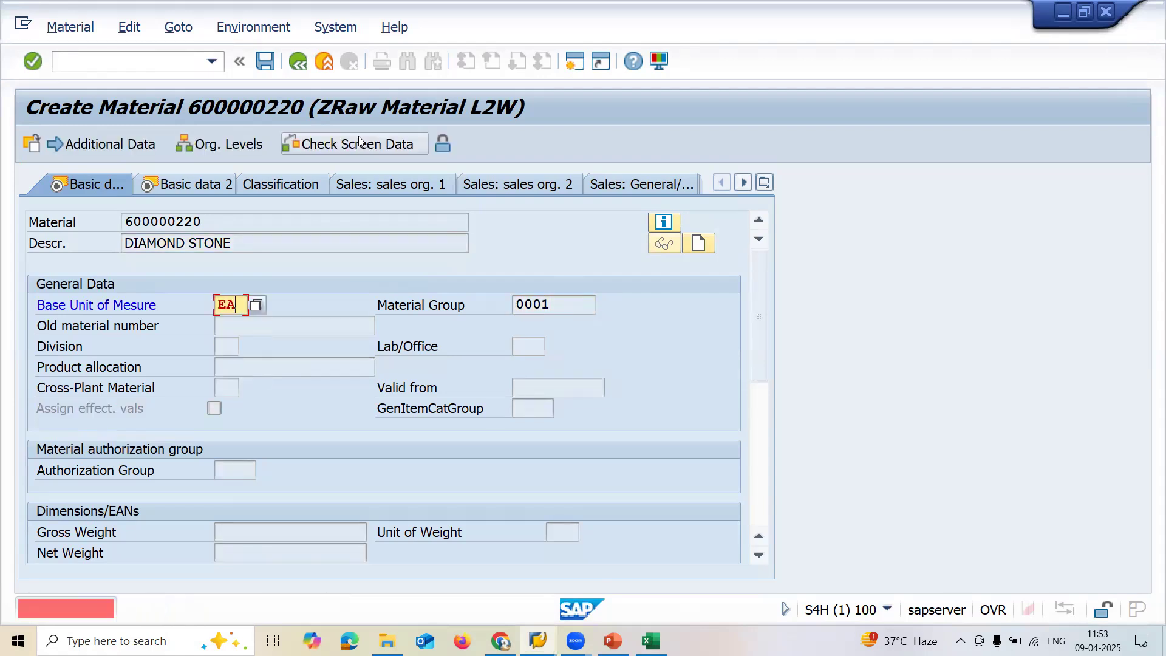
pyautogui.press('Return')
# Step: Set the diamond material's MRP type to ND and advance to its accounting view
pyautogui.press('Return')
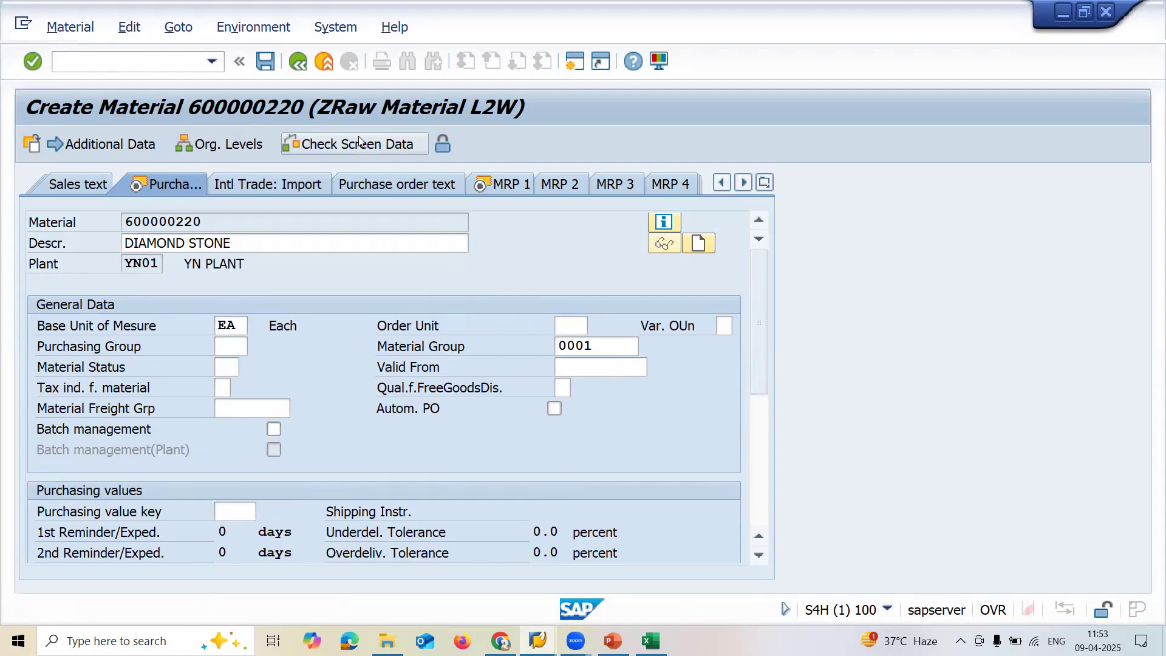
pyautogui.press('Return')
pyautogui.doubleClick(275, 215)
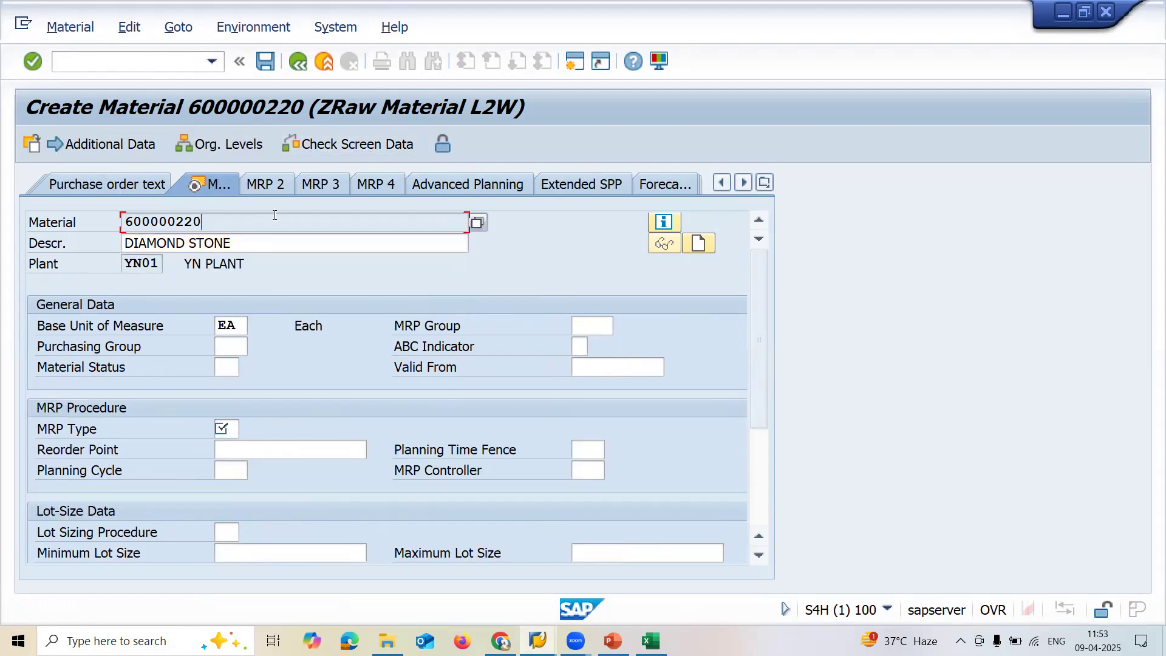
pyautogui.press('Return')
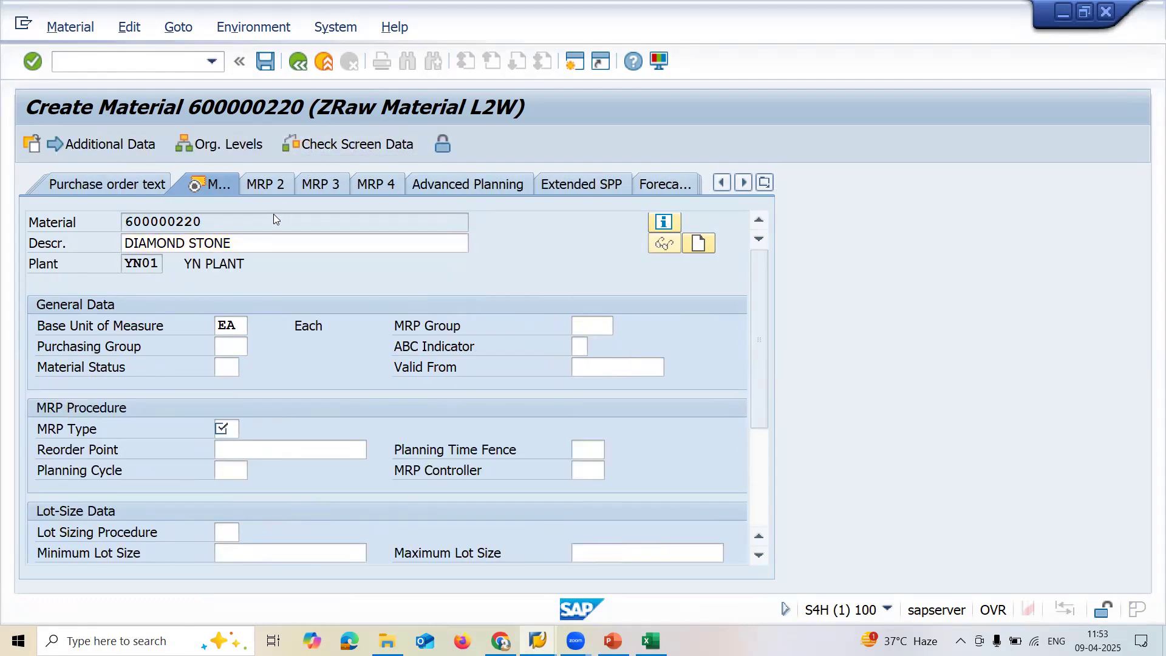
pyautogui.write('ND')
pyautogui.press('Return')
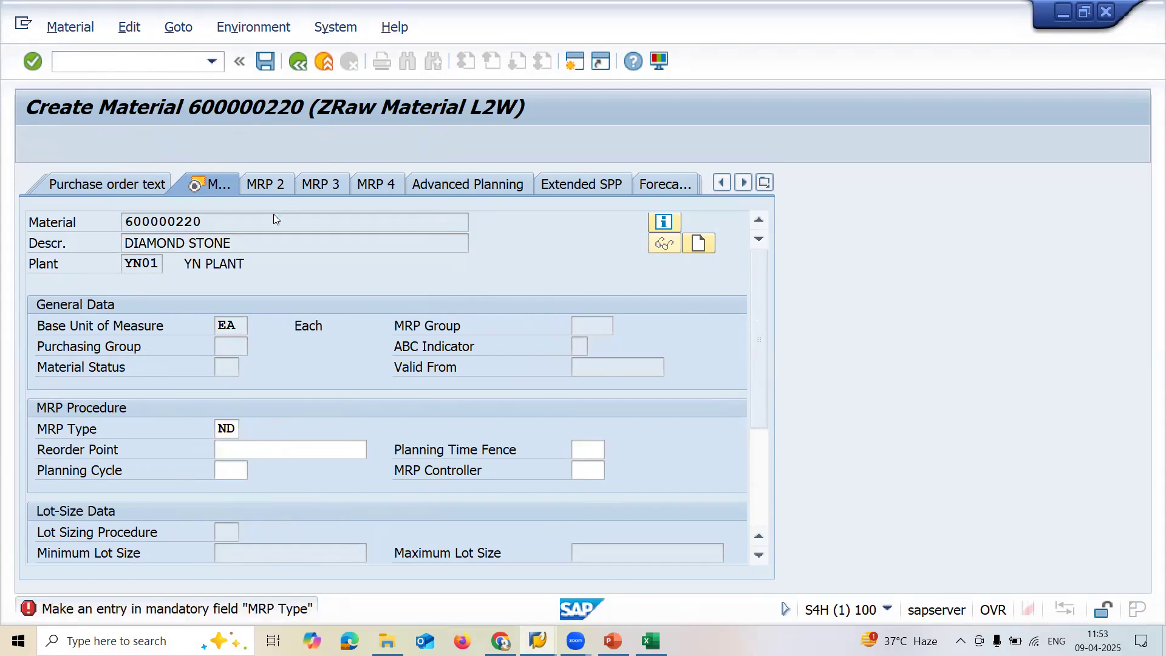
pyautogui.press('Return')
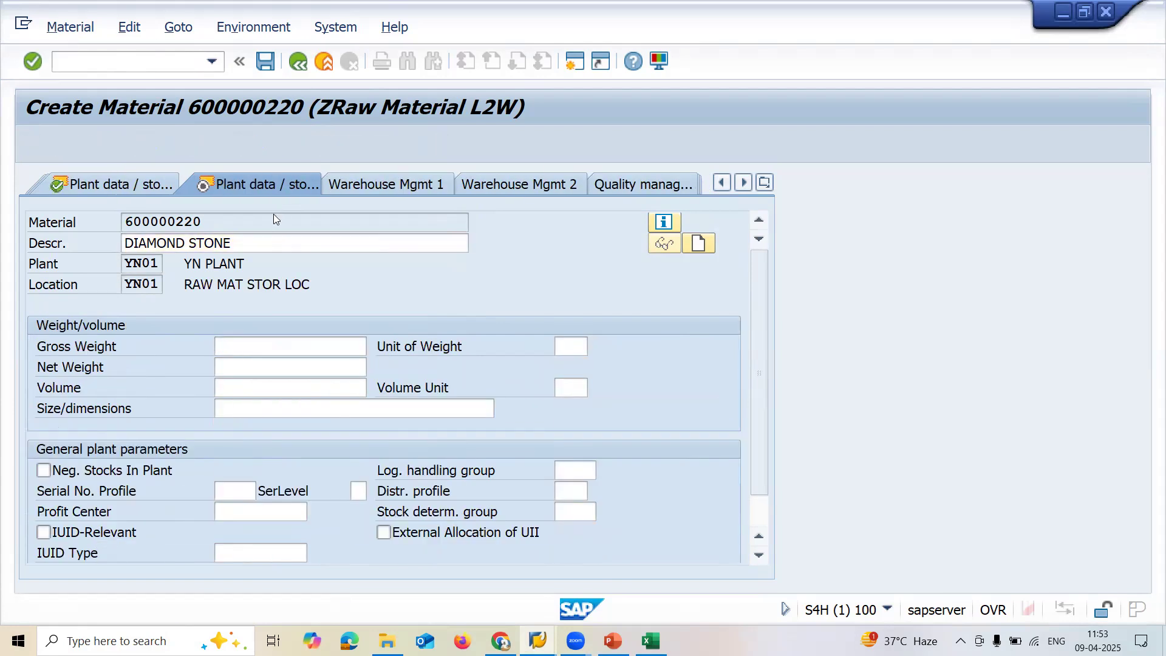
pyautogui.press('Return')
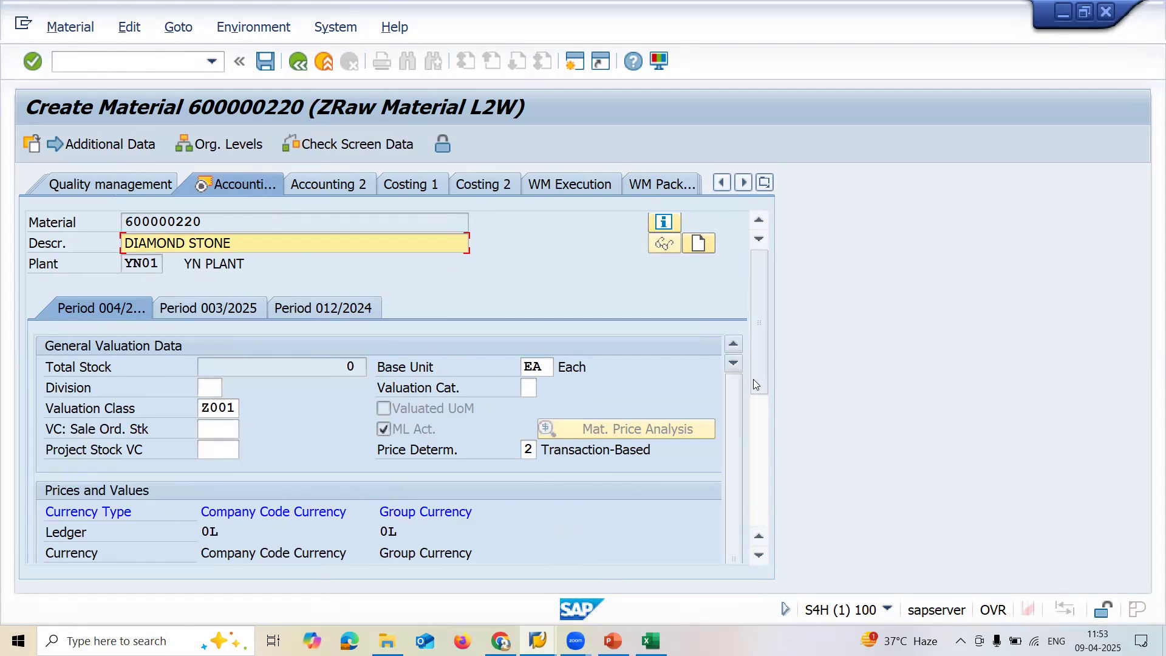
# Step: Change the diamond material's price control to S in the prices and values section
pyautogui.moveTo(761, 382); pyautogui.dragTo(749, 509)
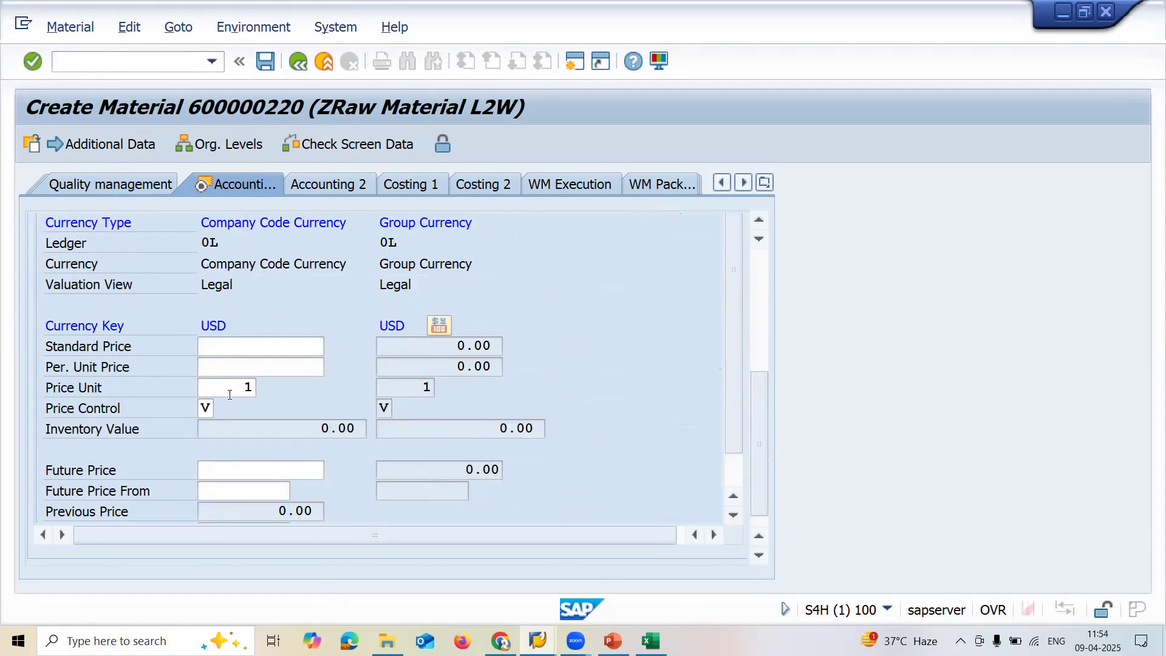
pyautogui.click(209, 407)
pyautogui.press('BackSpace')
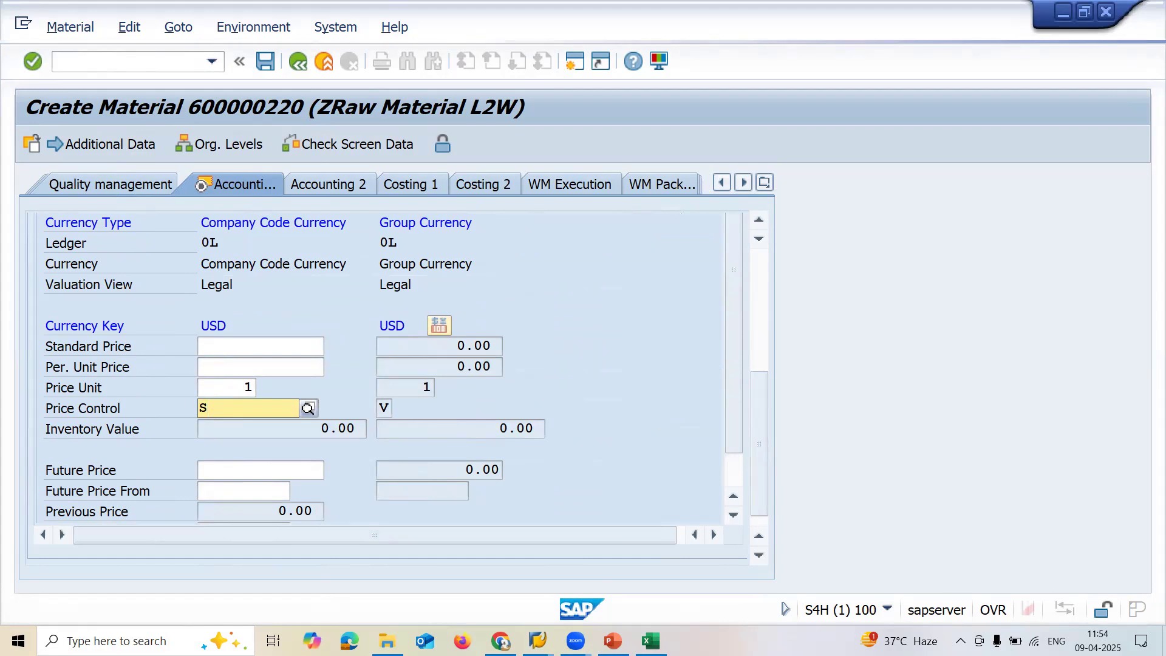
pyautogui.press('Down')
pyautogui.press('Return')
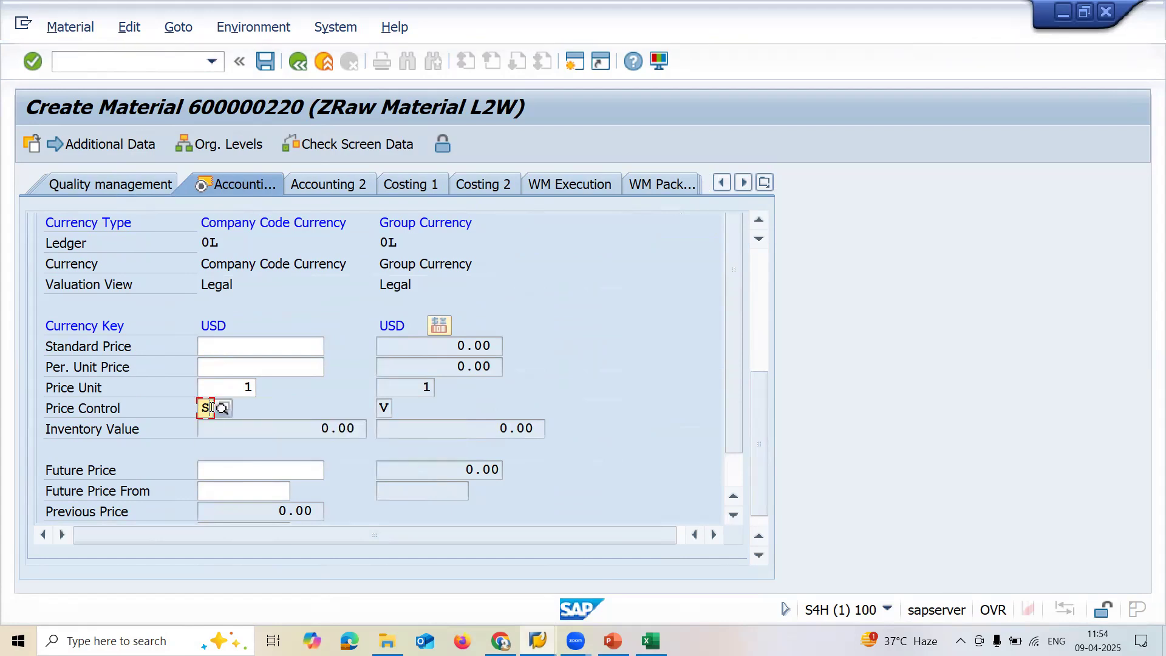
# Step: Look up the diamond's material price in cell D5 of the Excel sheet and set its standard price to 1000 in SAP
pyautogui.hotkey('alt', 'Tab')
pyautogui.press('Right')
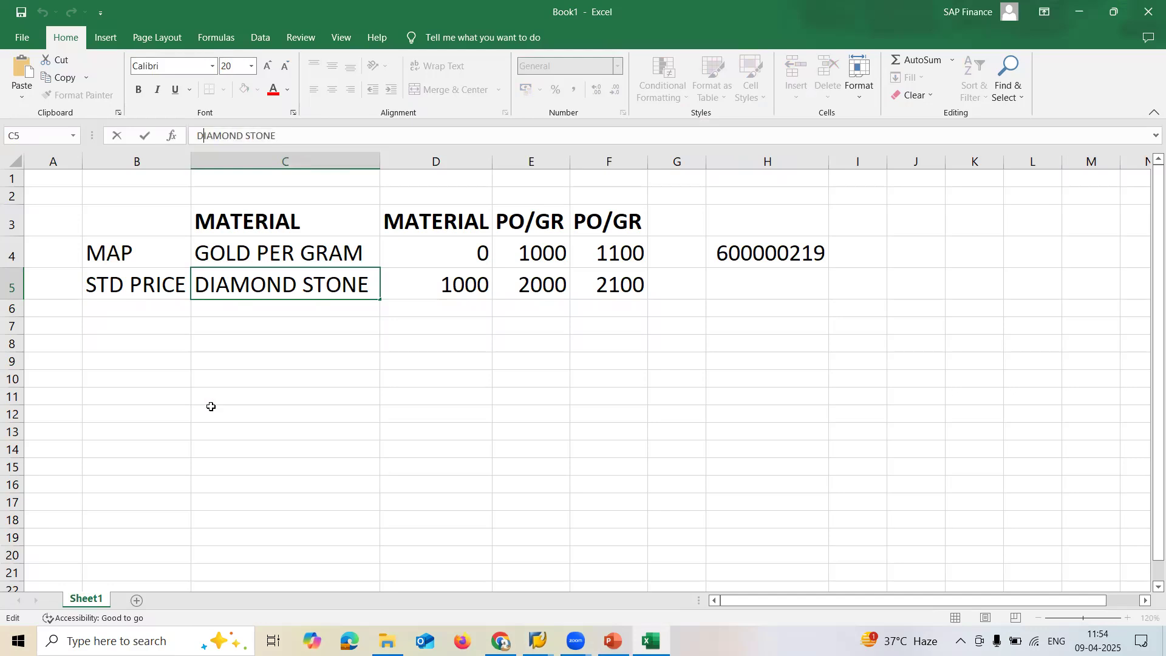
pyautogui.click(455, 288)
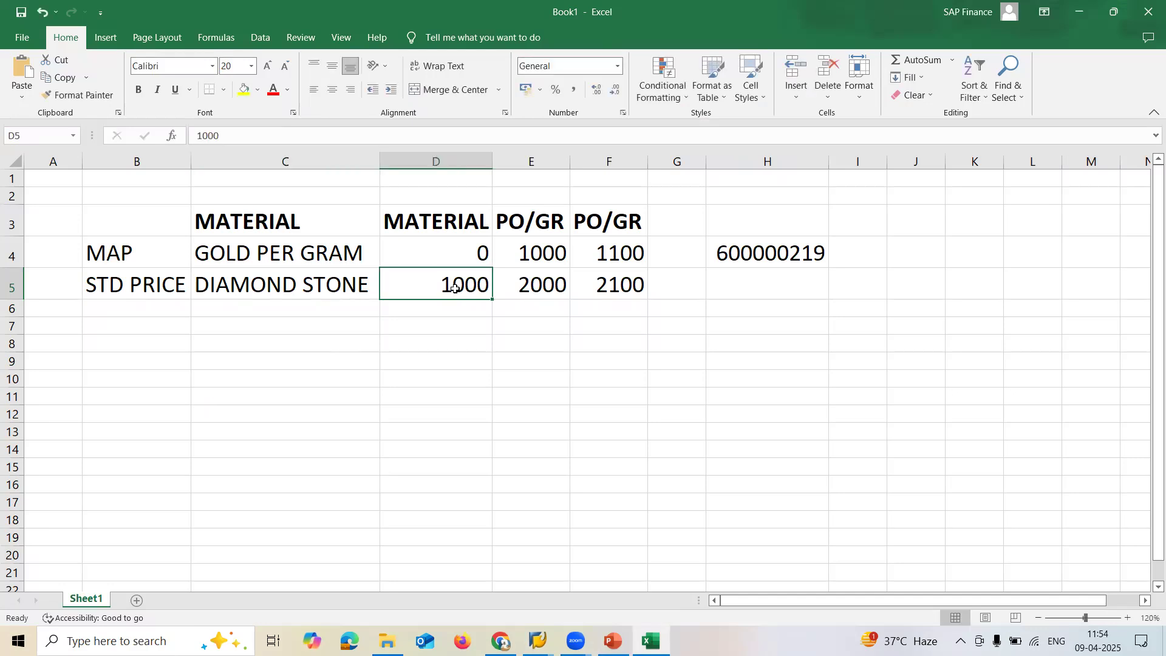
pyautogui.click(256, 131)
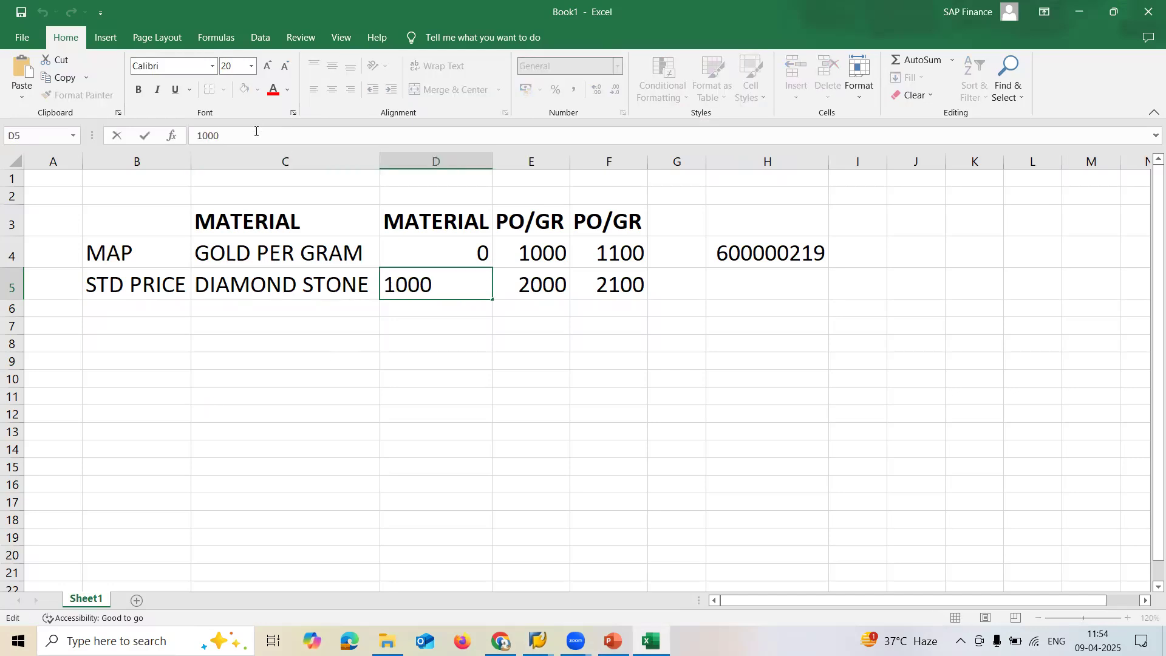
pyautogui.hotkey('alt', 'Tab')
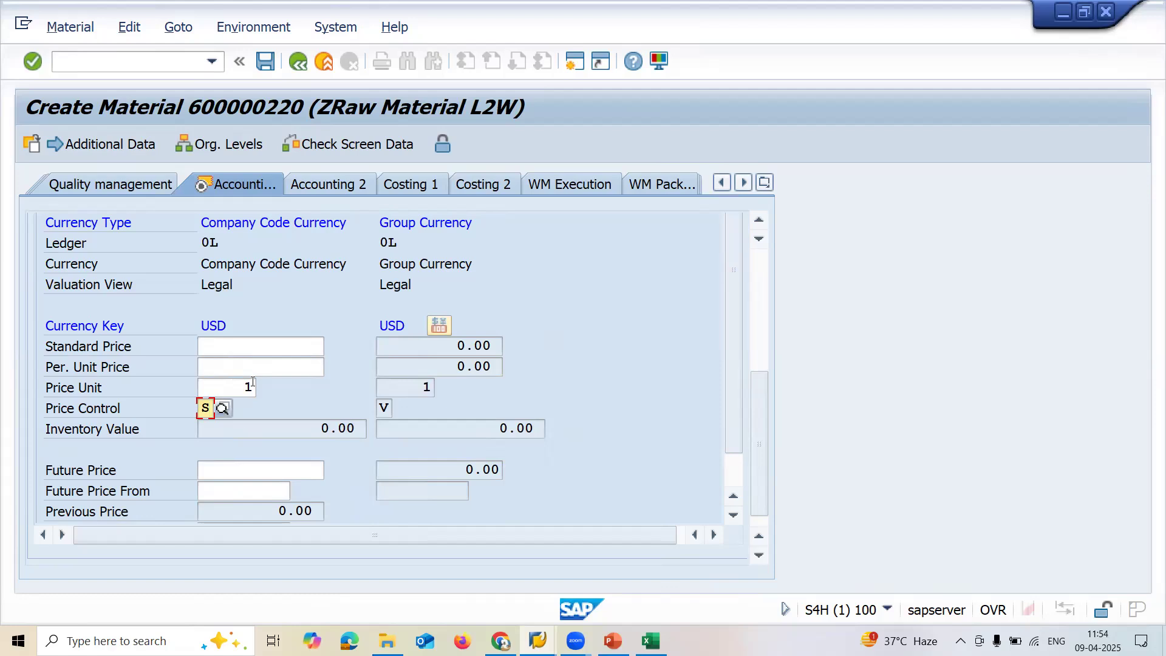
pyautogui.click(256, 348)
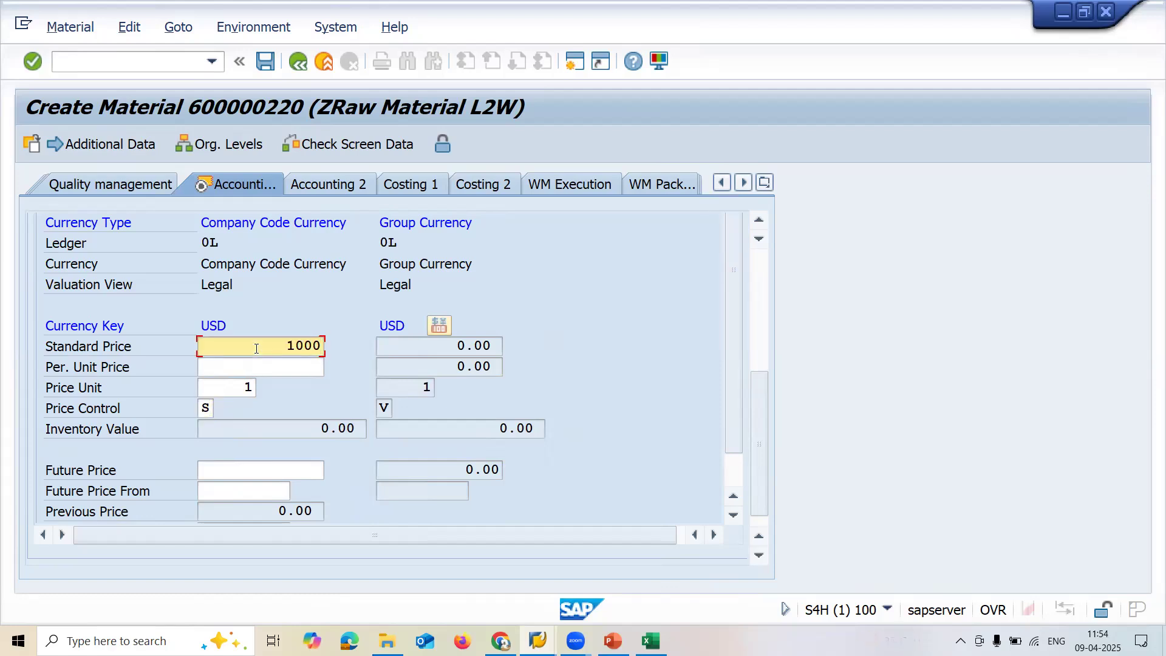
pyautogui.press('Return')
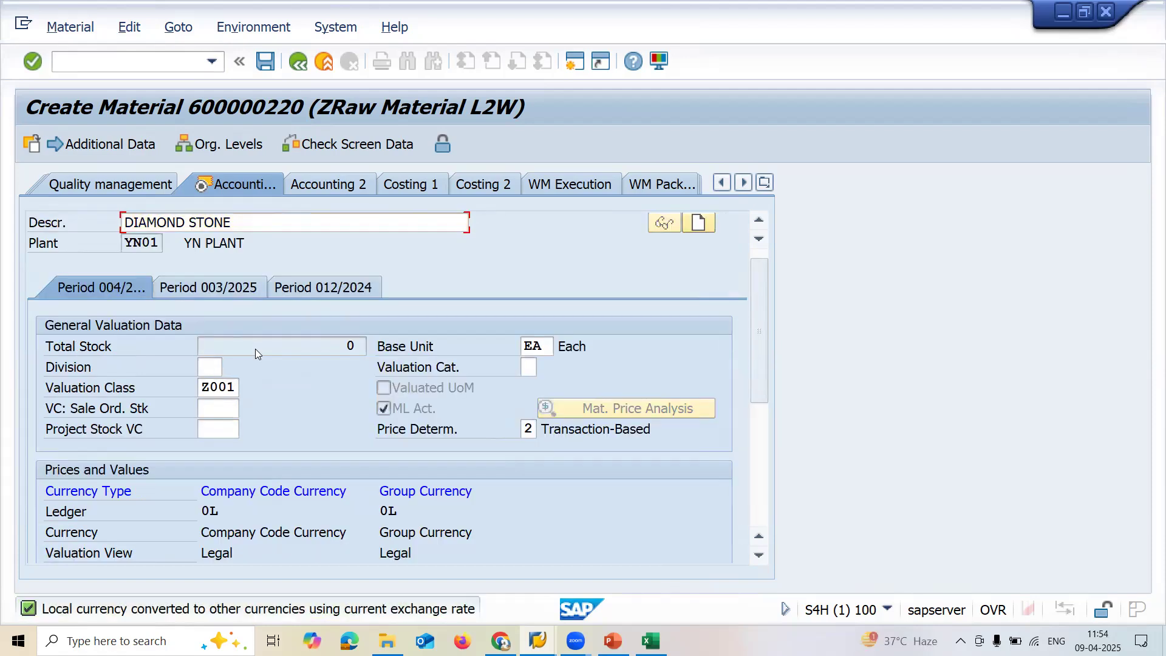
# Step: Set the diamond material's availability check to 01 and save the material
pyautogui.press('Return')
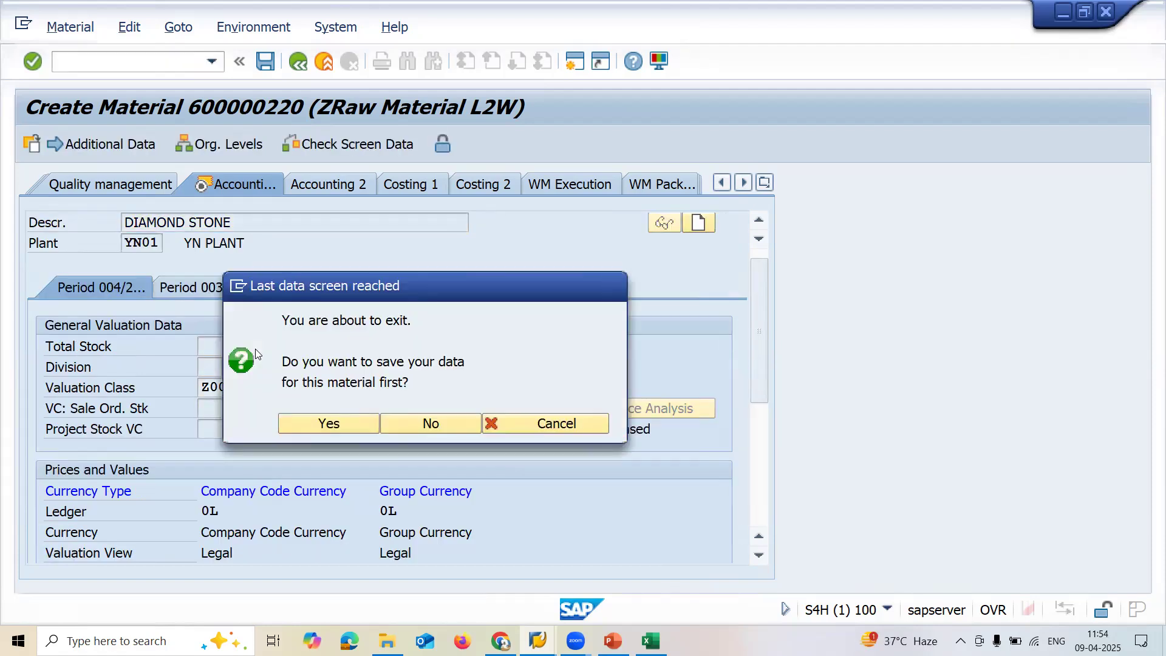
pyautogui.press('Return')
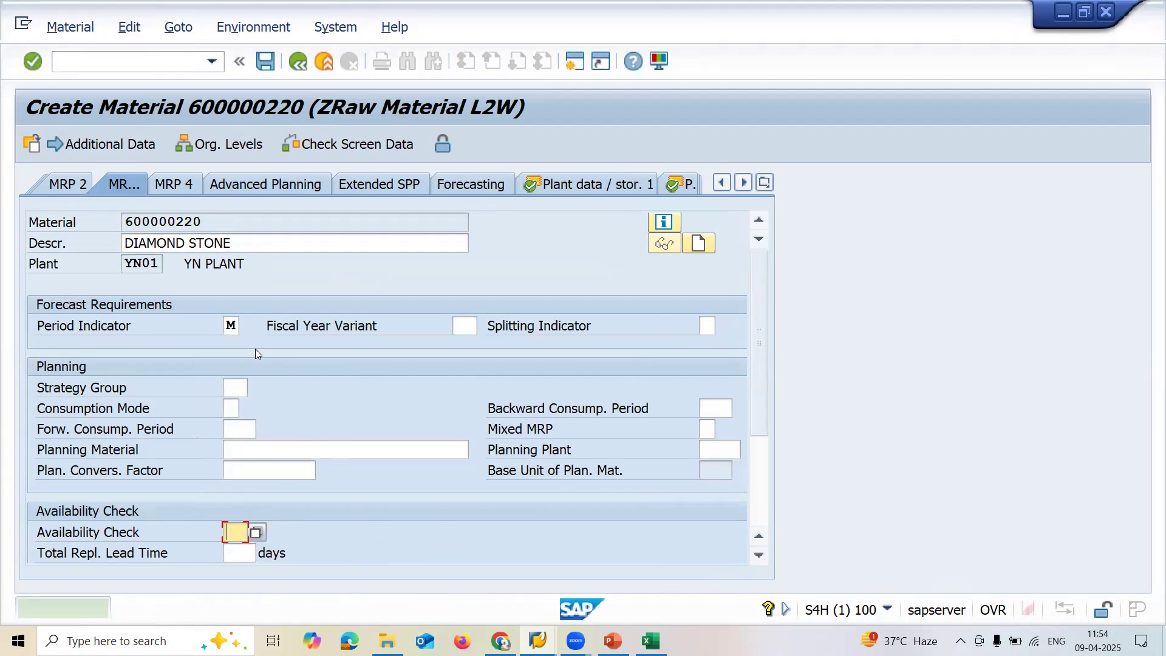
pyautogui.write('01')
pyautogui.press('Return')
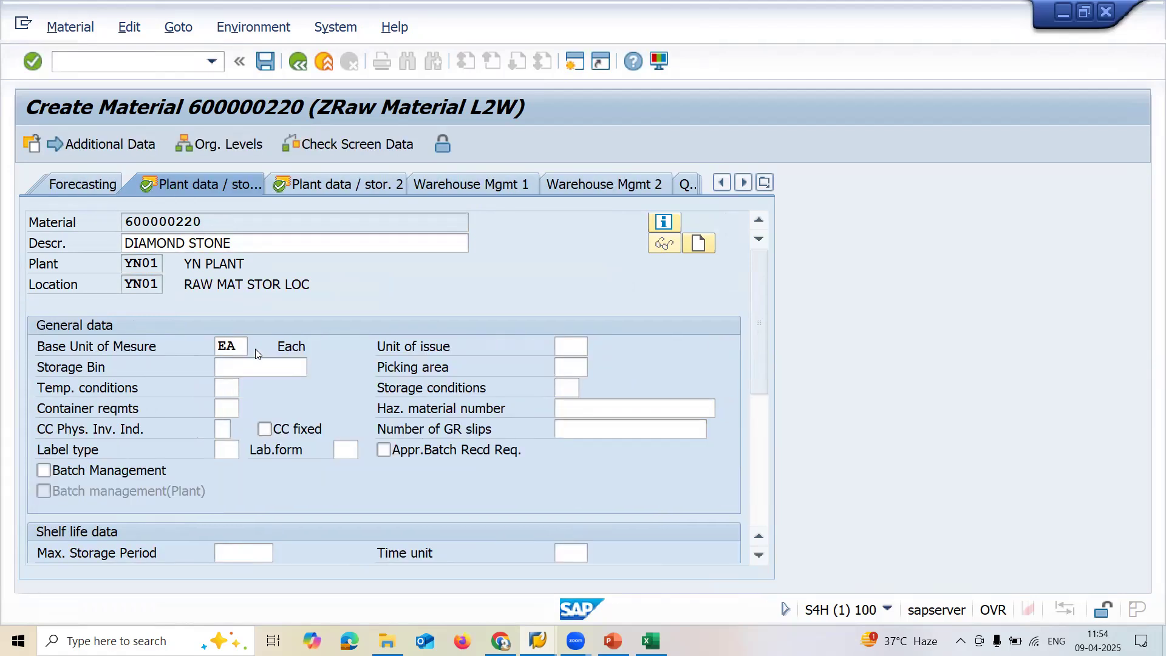
pyautogui.press('Return')
pyautogui.press('Return')
pyautogui.press('Return')
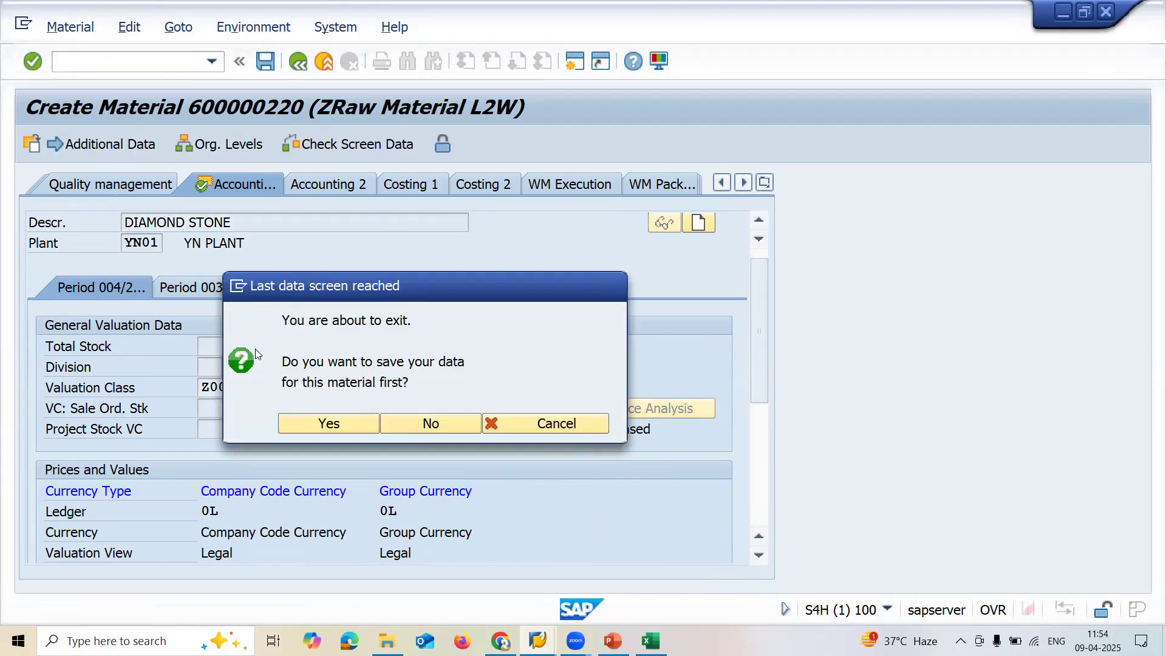
pyautogui.press('Return')
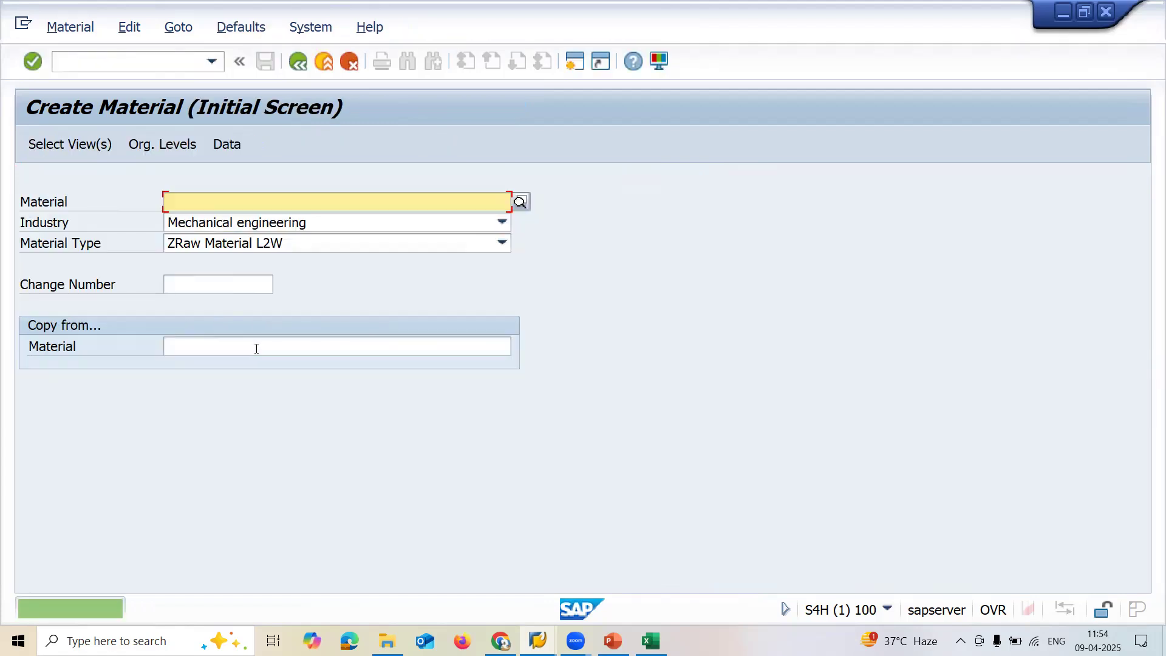
# Step: Record the material number 600000220 in cell H5 of the Excel sheet, in the DIAMOND STONE row
pyautogui.hotkey('alt', 'Tab')
pyautogui.click(765, 281)
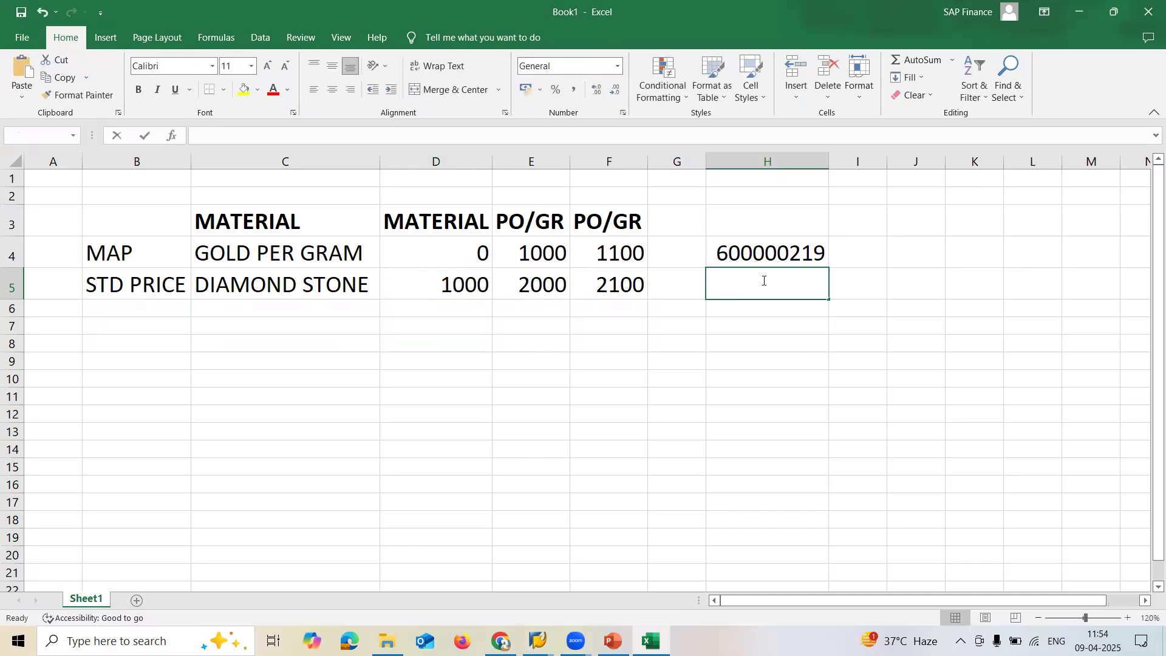
pyautogui.write('600000220')
pyautogui.press('Return')
pyautogui.click(764, 280)
# Step: Label the price control codes in column A, with V in A4 for MAP and S in A5 for STD PRICE
pyautogui.press('Up')
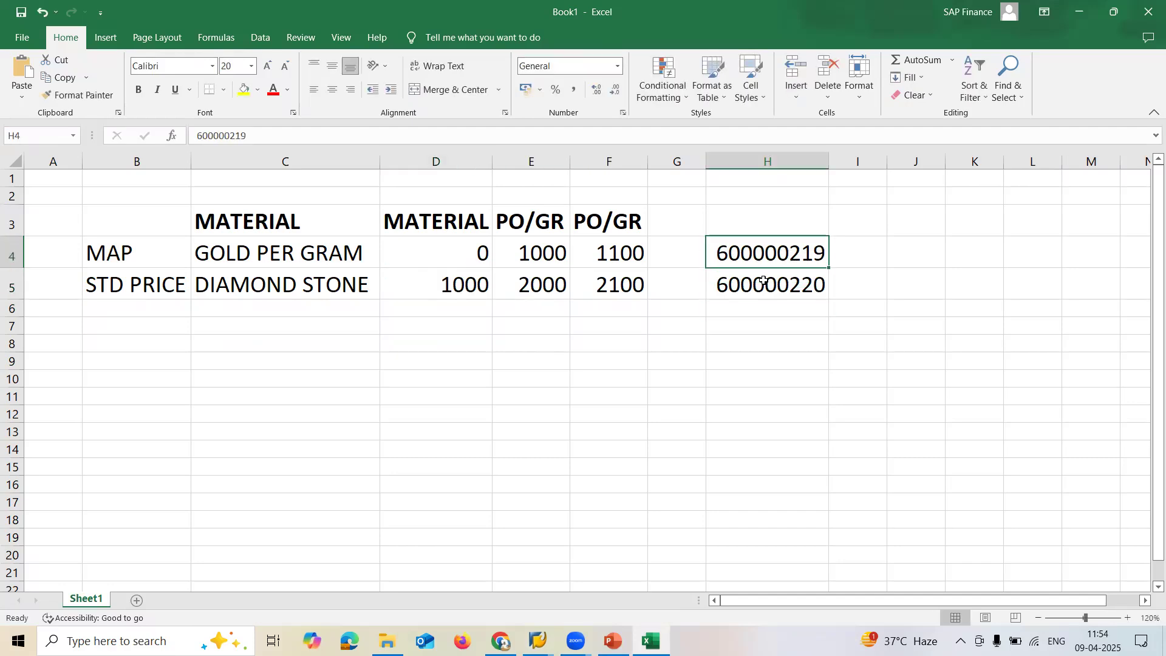
pyautogui.press('Left')
pyautogui.press('Left')
pyautogui.press('Left')
pyautogui.press('Left')
pyautogui.press('Left')
pyautogui.press('Left')
pyautogui.press('Left')
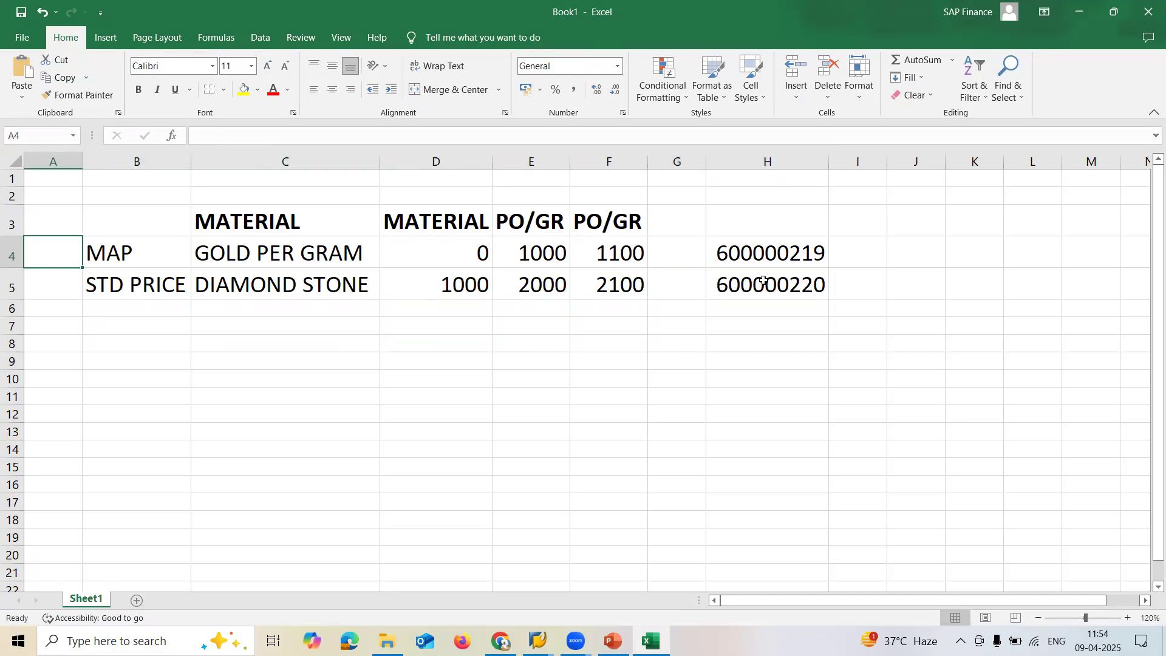
pyautogui.write('v')
pyautogui.press('Return')
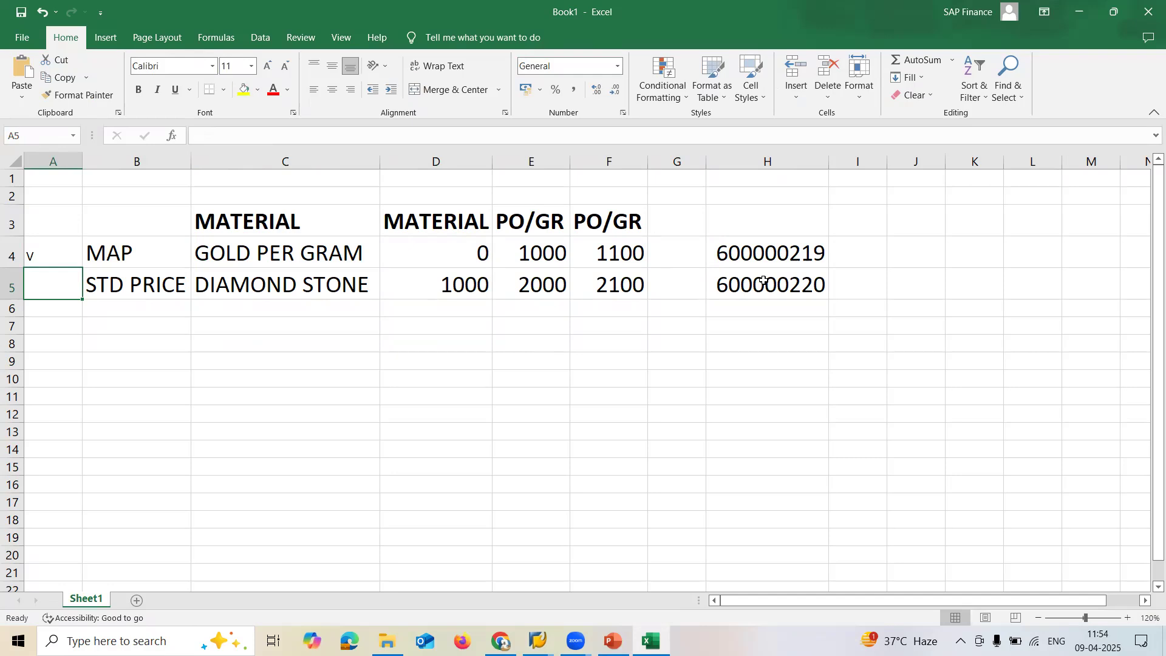
pyautogui.write('S')
# Step: Fill cells A4 and A5 with yellow and set their font size to 20
pyautogui.press('Up')
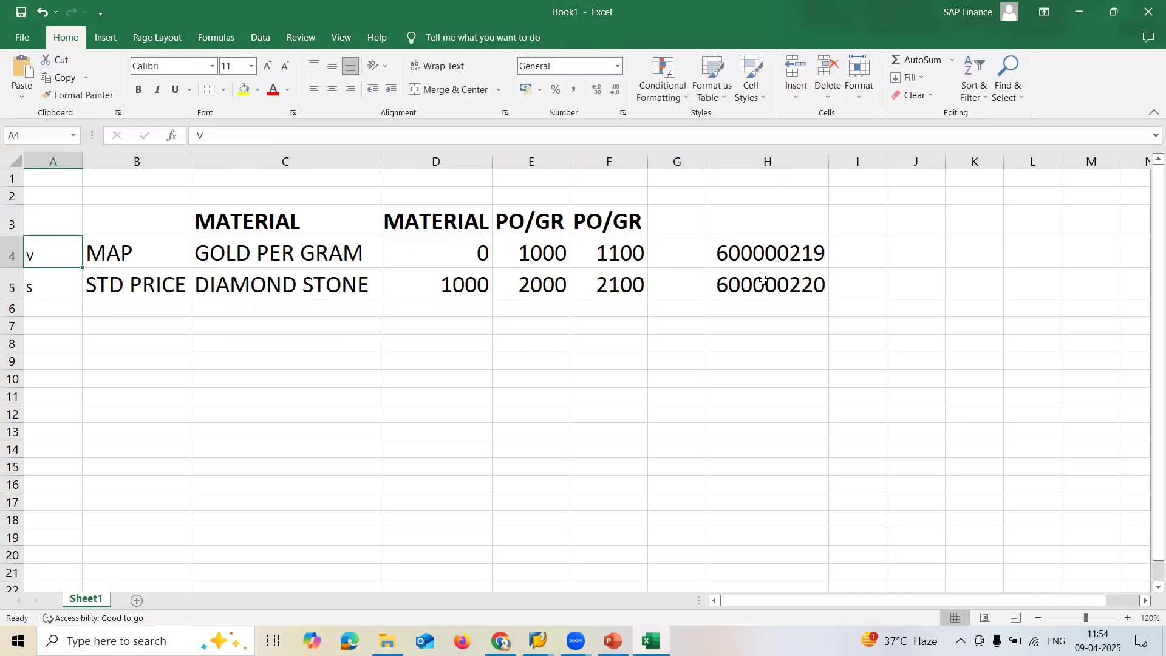
pyautogui.click(243, 91)
pyautogui.click(239, 65)
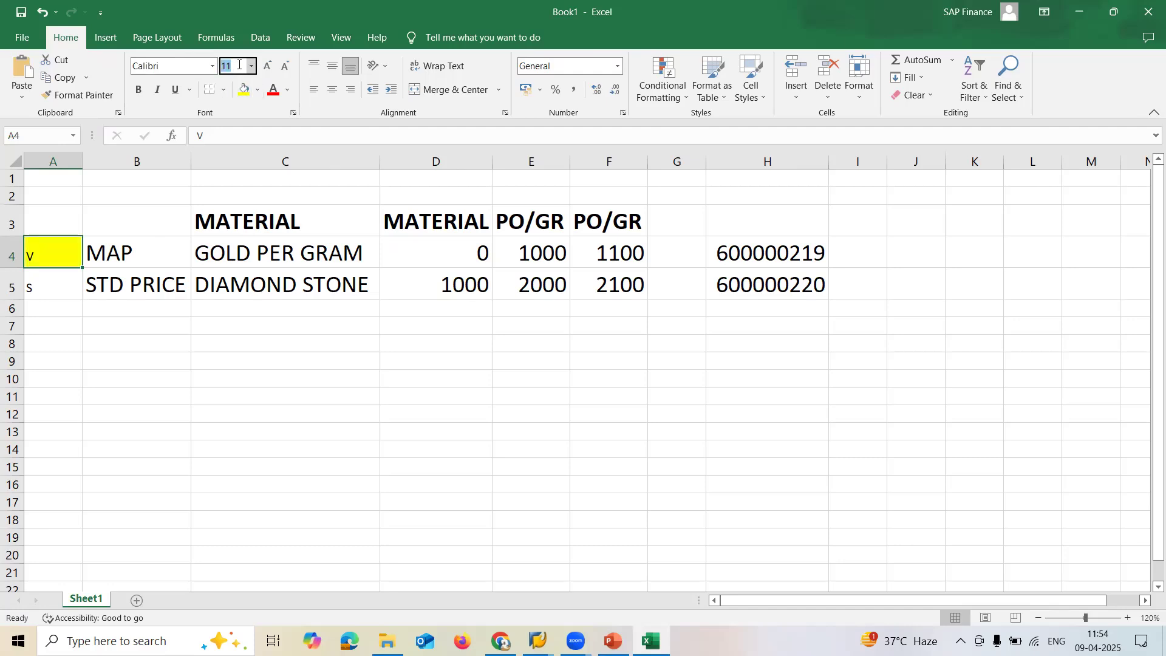
pyautogui.click(59, 287)
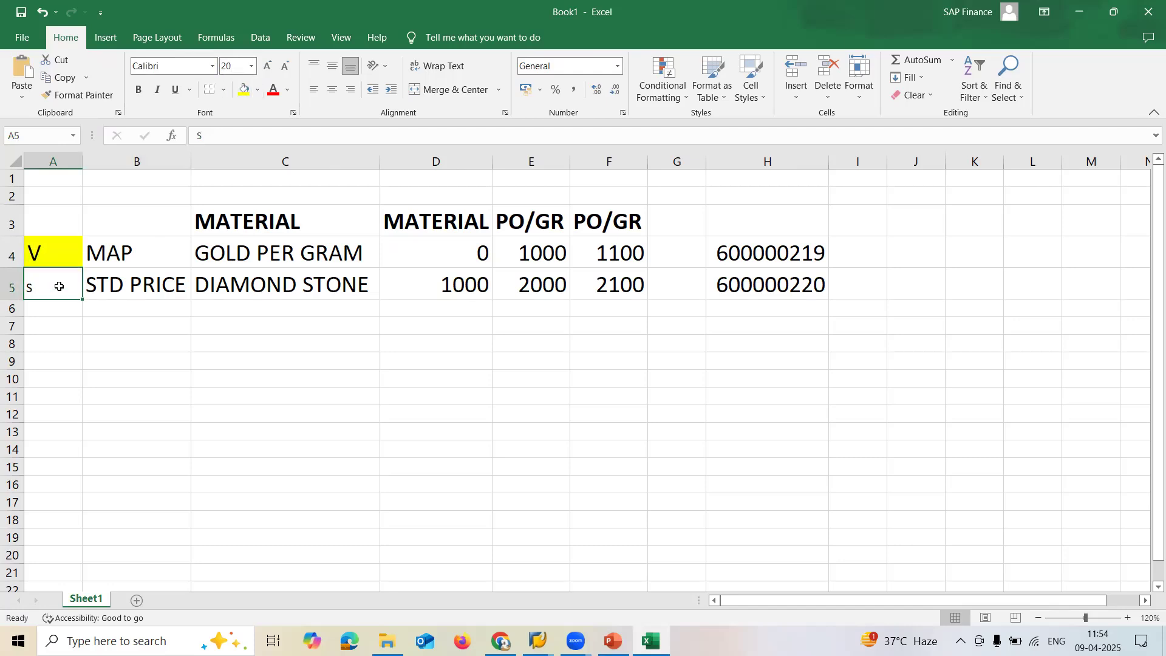
pyautogui.click(243, 89)
pyautogui.click(237, 67)
pyautogui.write('20')
pyautogui.press('Return')
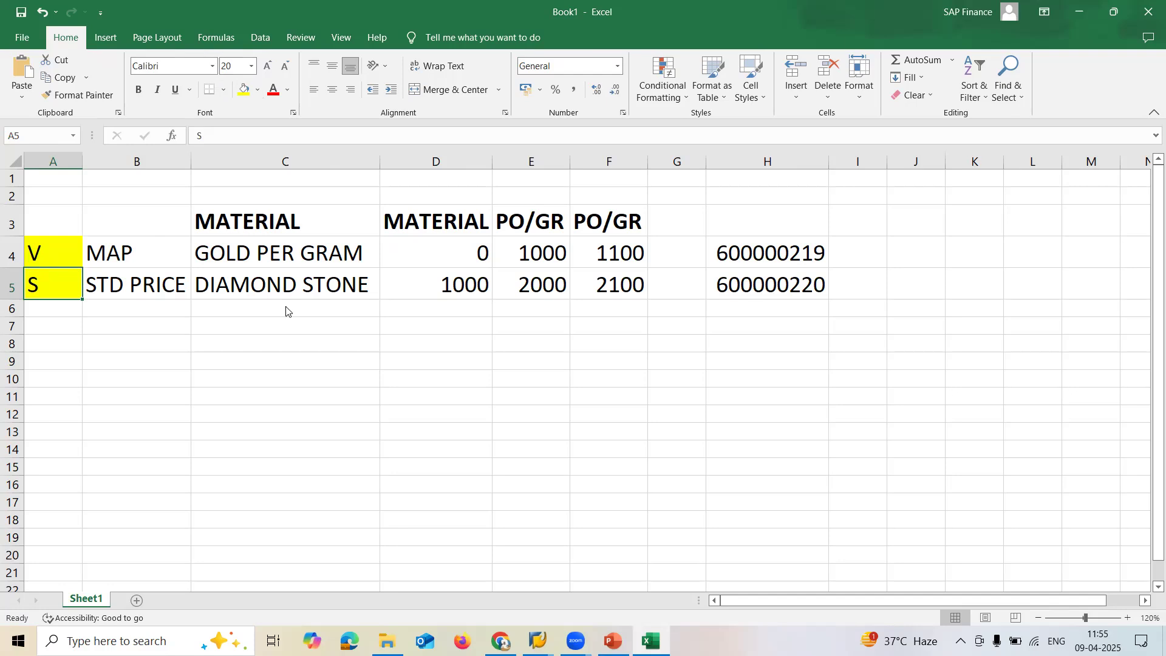
# Step: Switch to SAP and start transaction ME21N to create a purchase order
pyautogui.hotkey('alt', 'Tab')
pyautogui.click(165, 70)
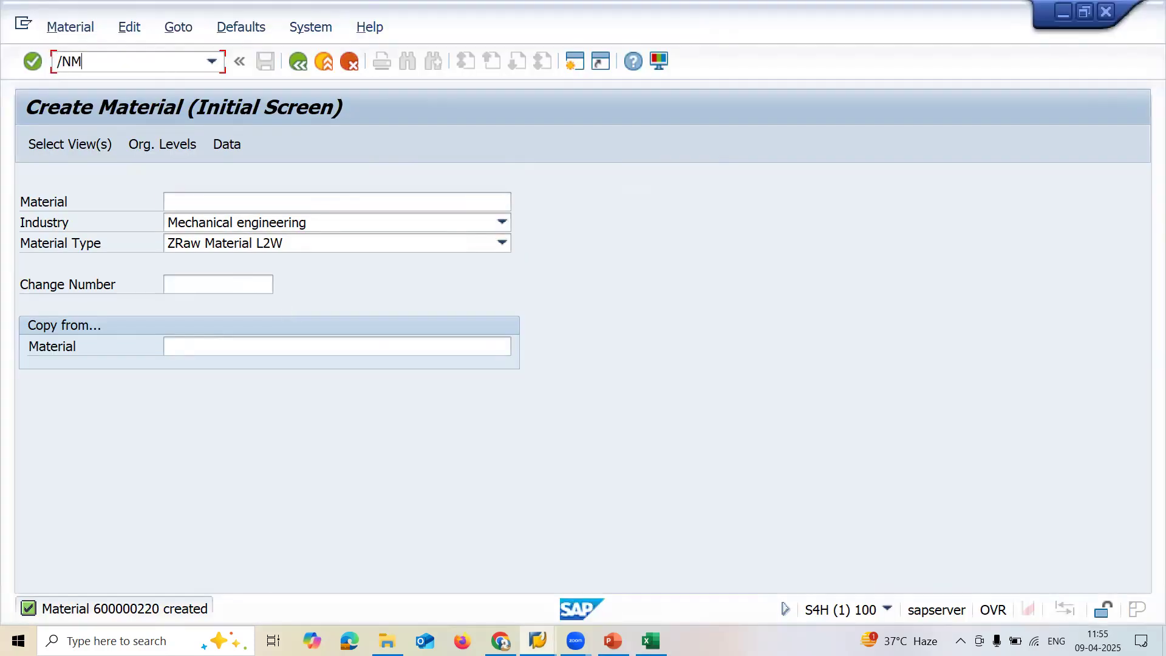
pyautogui.write('/NME21N')
pyautogui.press('Return')
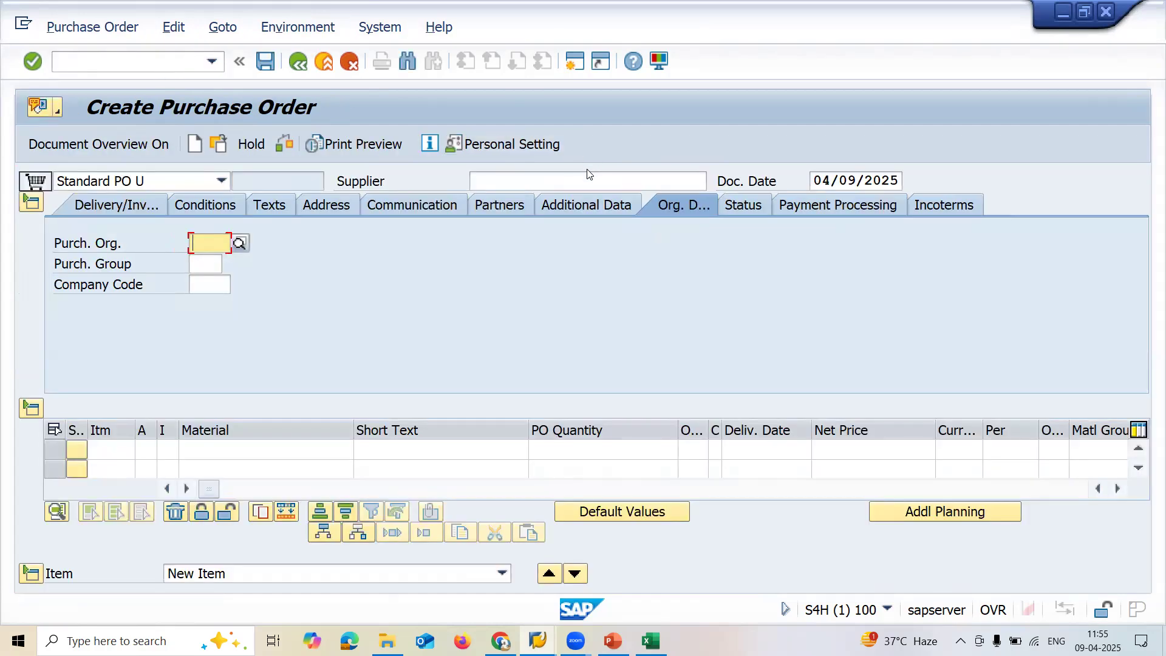
# Step: Set the purchase order's supplier to IPO VENDOR, purchasing organization YN01, purchasing group 001 and company code GB10
pyautogui.click(584, 180)
pyautogui.press('Down')
pyautogui.press('Return')
pyautogui.press('Return')
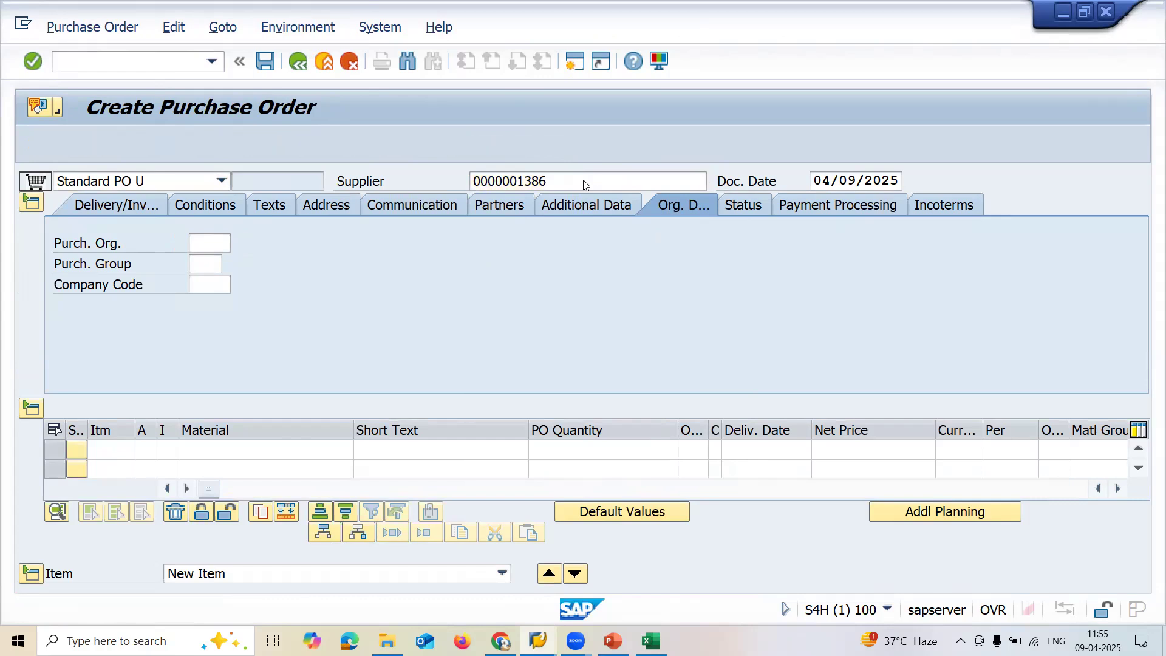
pyautogui.press('Down')
pyautogui.press('Return')
pyautogui.press('Return')
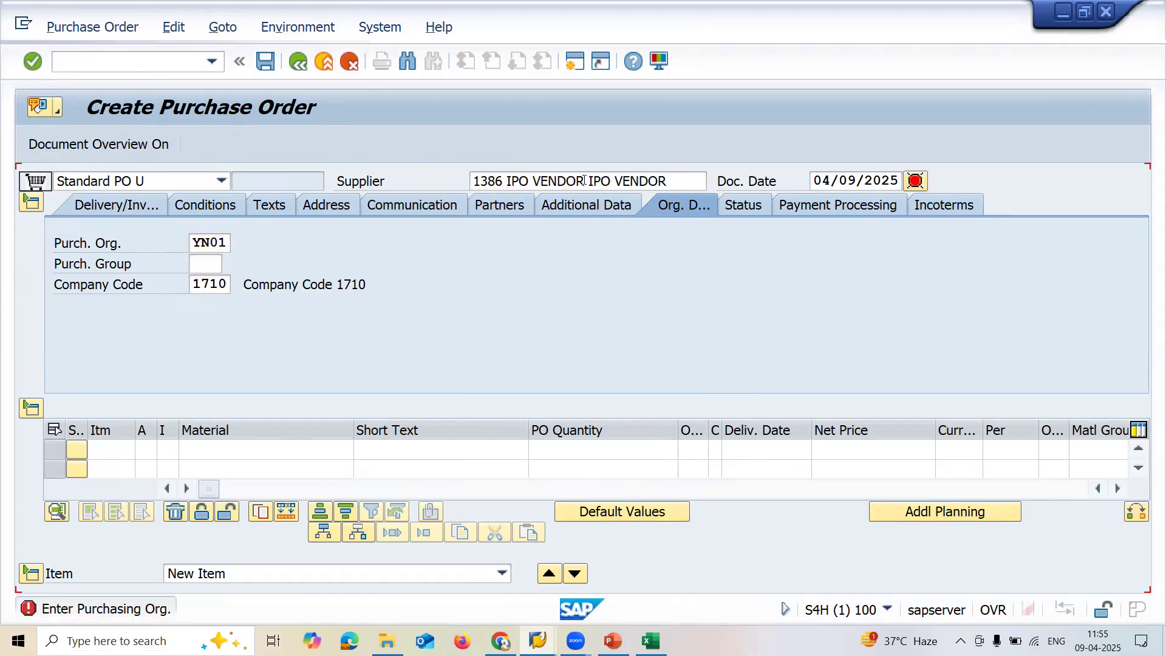
pyautogui.press('Down')
pyautogui.press('Return')
pyautogui.press('Return')
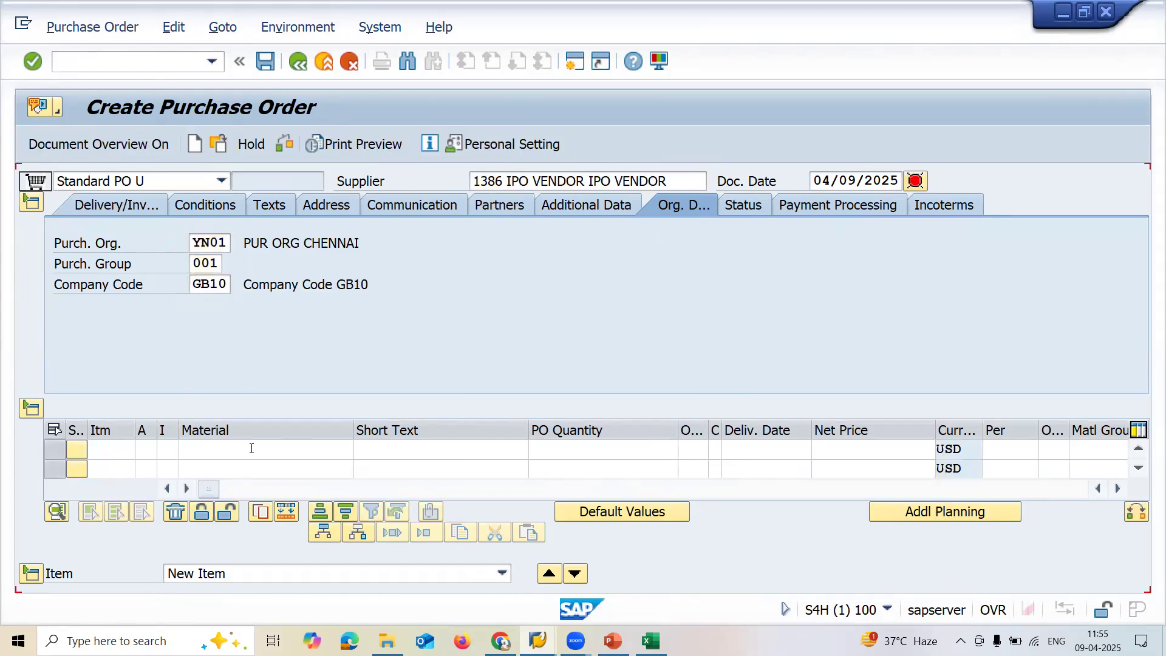
# Step: Copy the material number 600000219 from cell H4 of the Excel sheet into the first purchase order item's material
pyautogui.click(251, 449)
pyautogui.hotkey('alt', 'Tab')
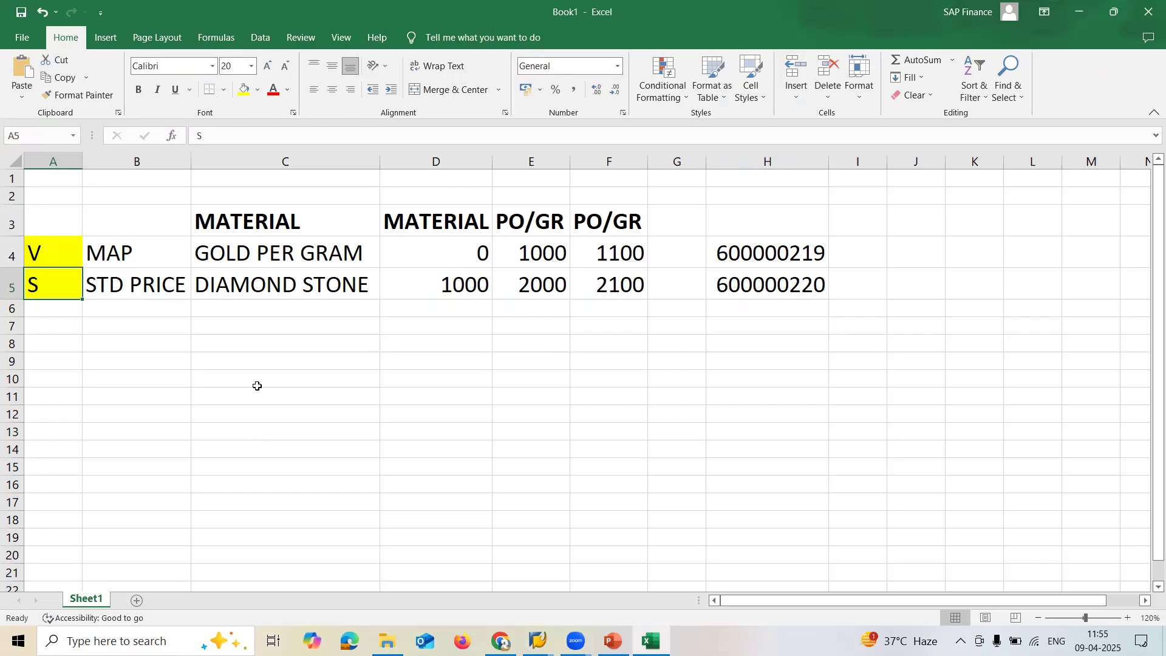
pyautogui.click(795, 251)
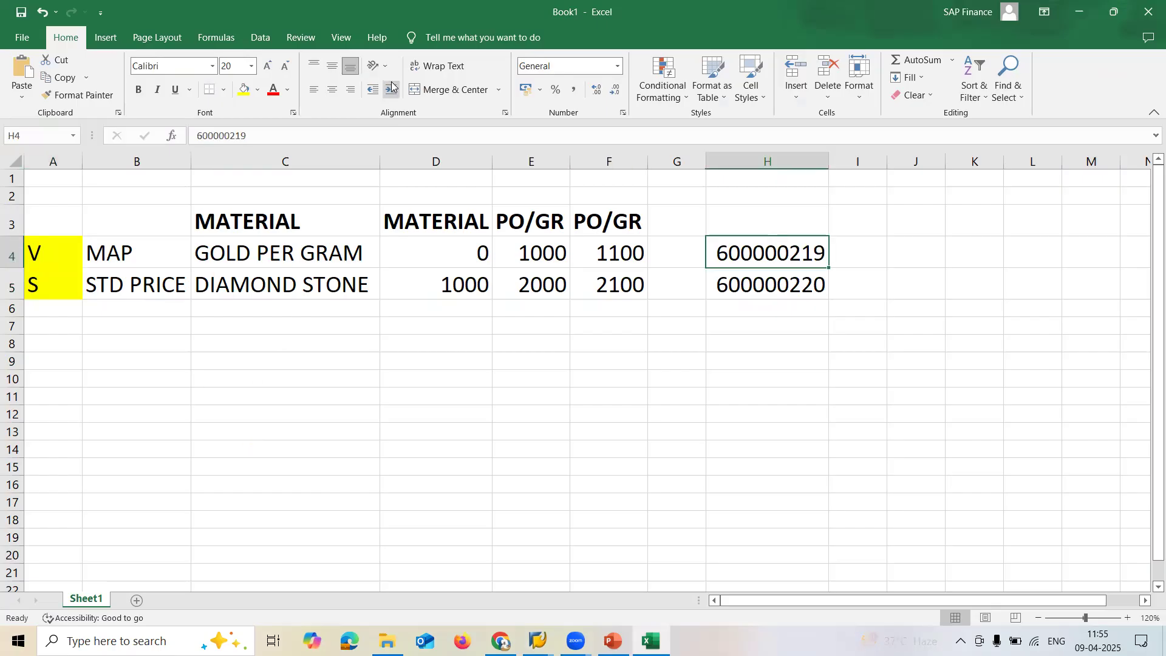
pyautogui.click(340, 134)
pyautogui.hotkey('shift', 'Left')
pyautogui.hotkey('shift', 'Left')
pyautogui.hotkey('shift', 'Left')
pyautogui.hotkey('shift', 'Left')
pyautogui.hotkey('shift', 'Left')
pyautogui.hotkey('shift', 'Left')
pyautogui.hotkey('shift', 'Left')
pyautogui.hotkey('shift', 'Left')
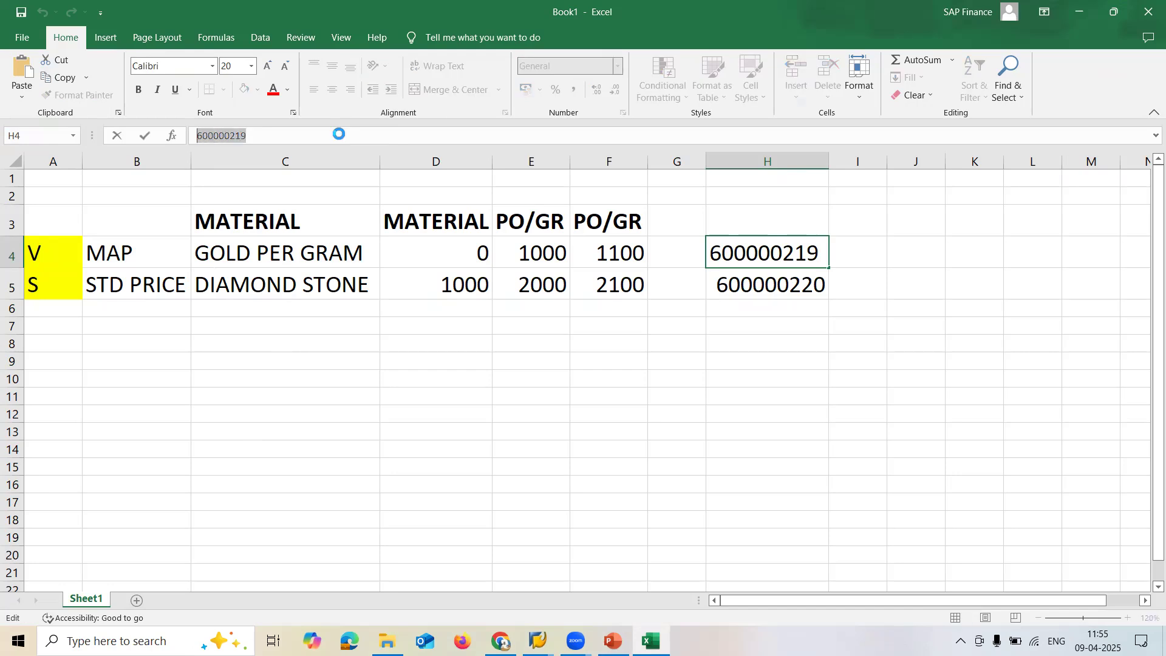
pyautogui.hotkey('ctrl', 'c')
pyautogui.hotkey('alt', 'Tab')
pyautogui.click(241, 456)
pyautogui.hotkey('ctrl', 'v')
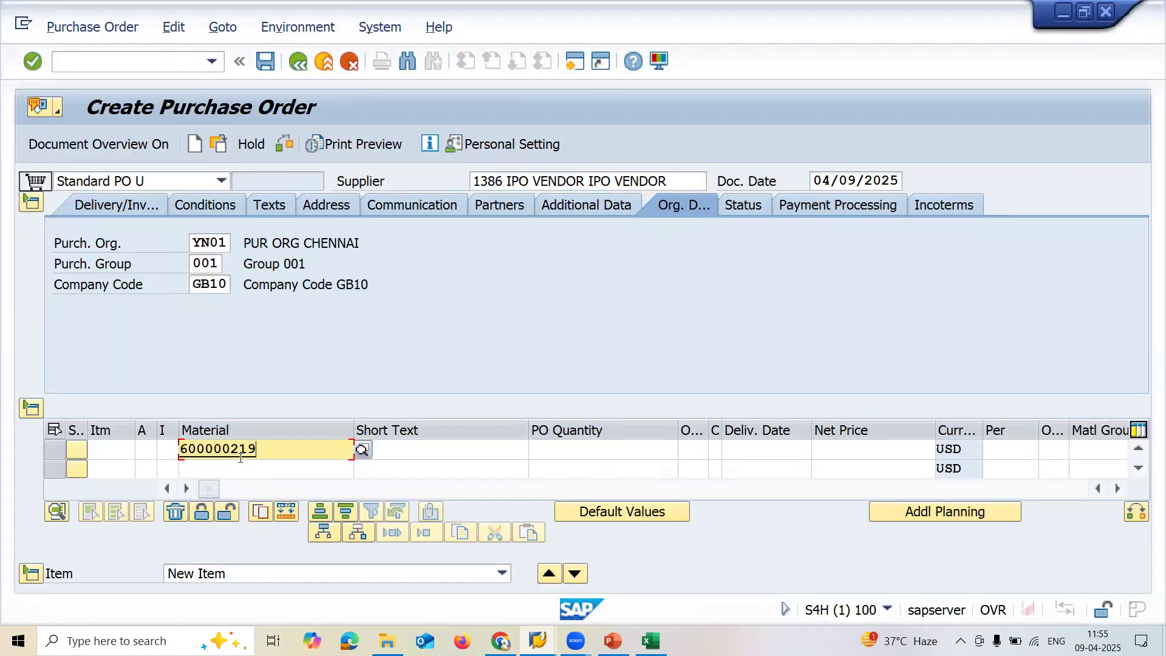
# Step: Set the GOLD PER GRAM item's order quantity to 1 and its plant to YN PLANT
pyautogui.click(601, 447)
pyautogui.write('1')
pyautogui.press('Return')
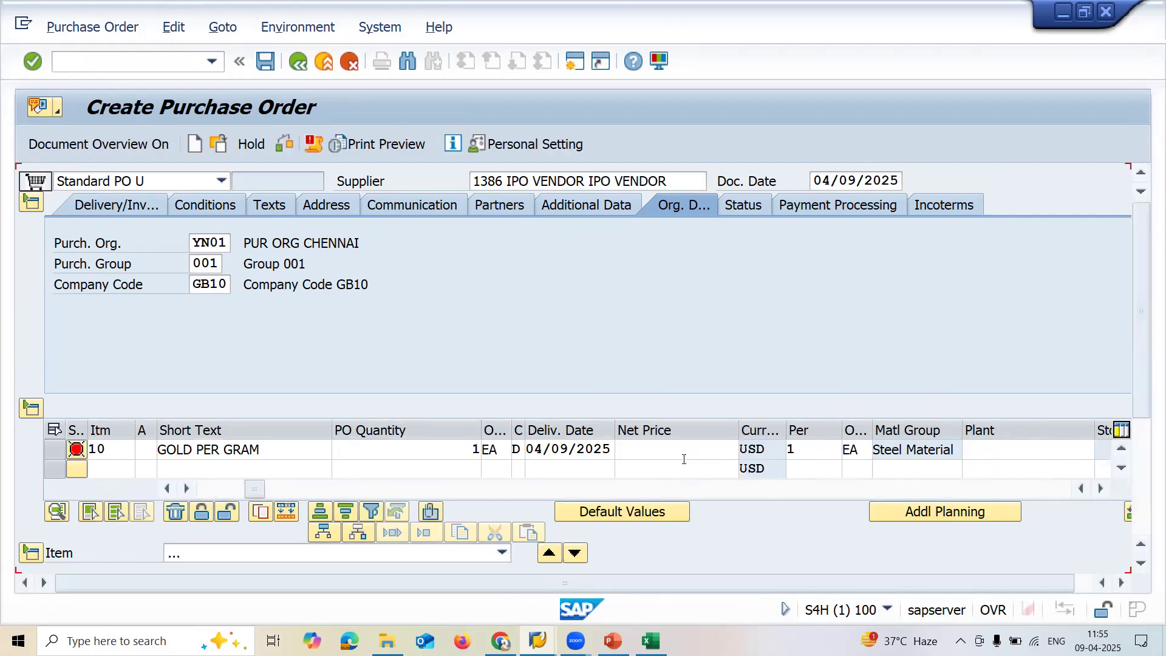
pyautogui.press('Down')
pyautogui.press('Return')
pyautogui.press('Return')
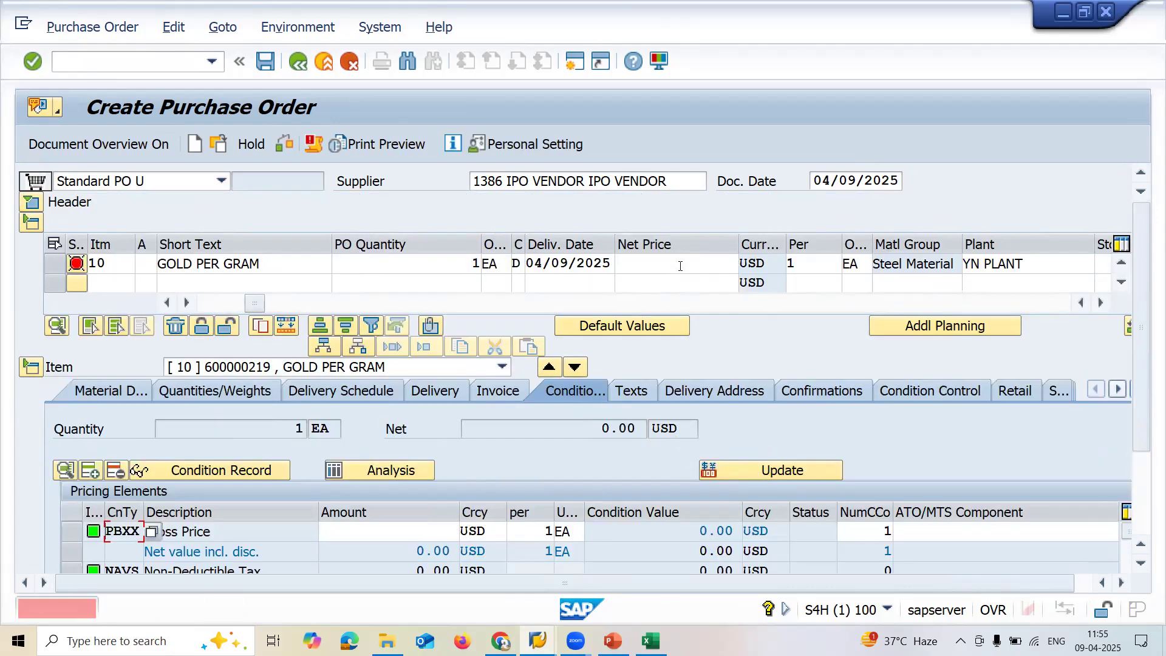
# Step: Check the first PO/GR price for gold in Excel and set the purchase order item's net price to 1000
pyautogui.click(680, 266)
pyautogui.hotkey('alt', 'Tab')
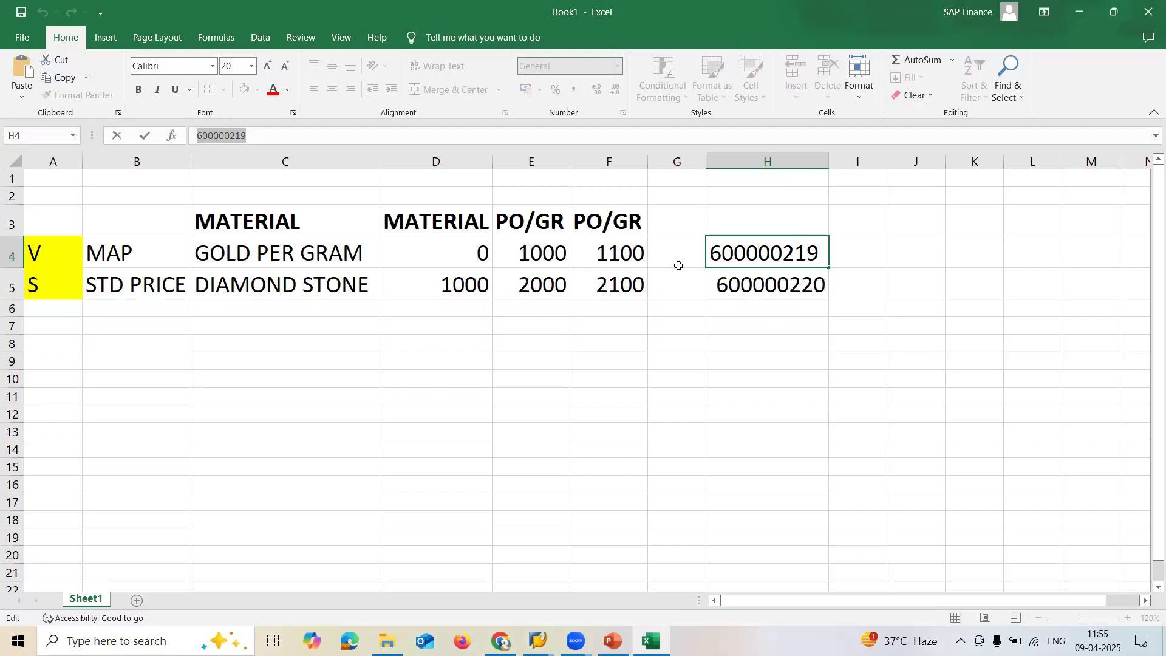
pyautogui.click(547, 250)
pyautogui.hotkey('alt', 'Tab')
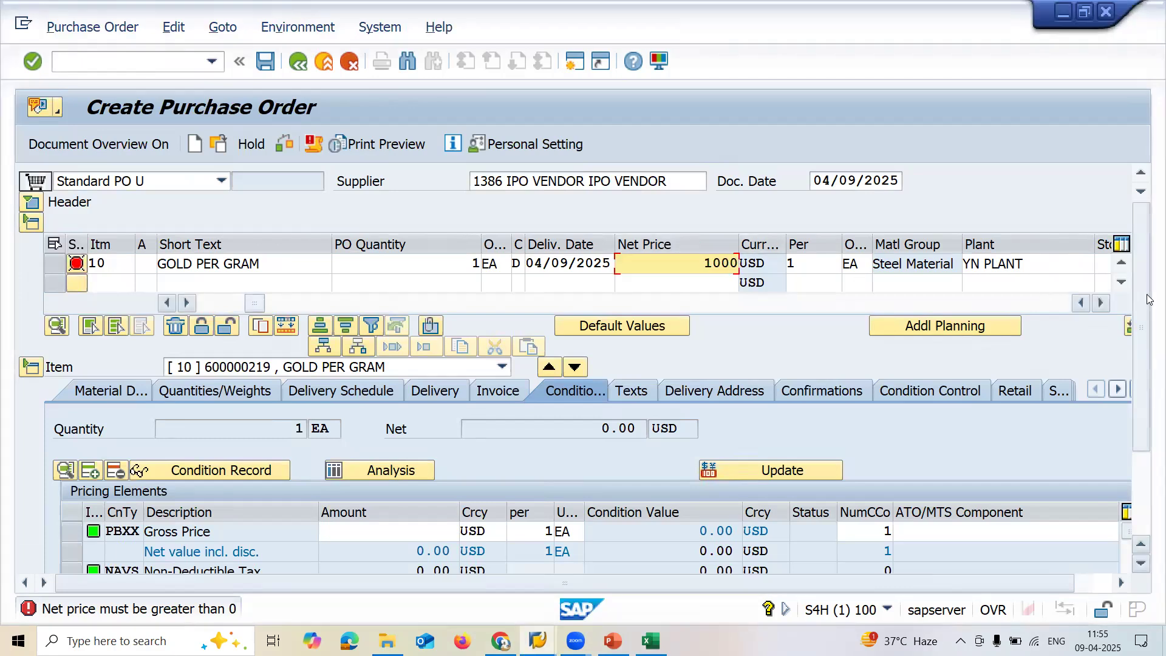
# Step: Fill in the gold item's raw material storage location and save the purchase order
pyautogui.click(1107, 263)
pyautogui.press('Return')
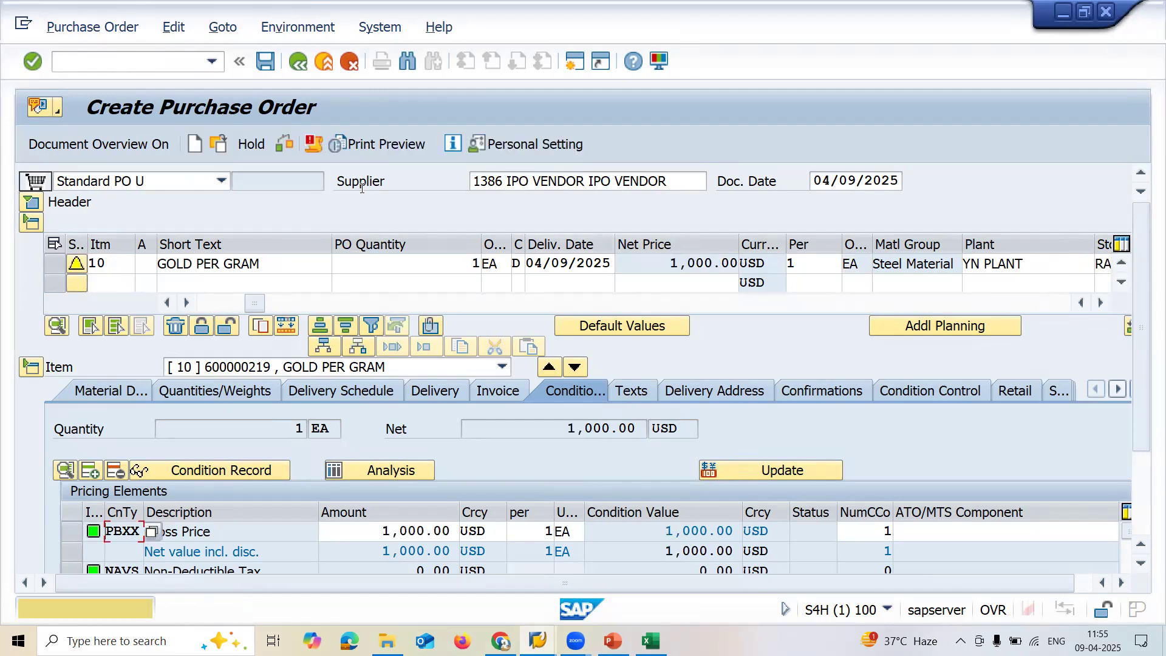
pyautogui.click(269, 61)
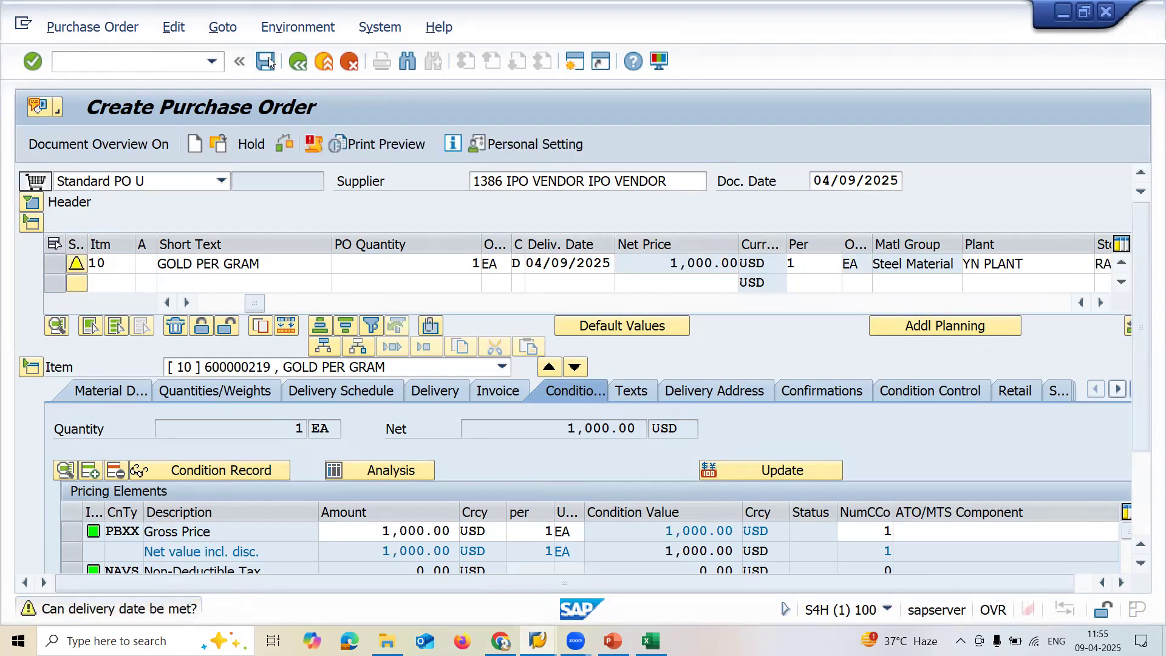
pyautogui.click(268, 61)
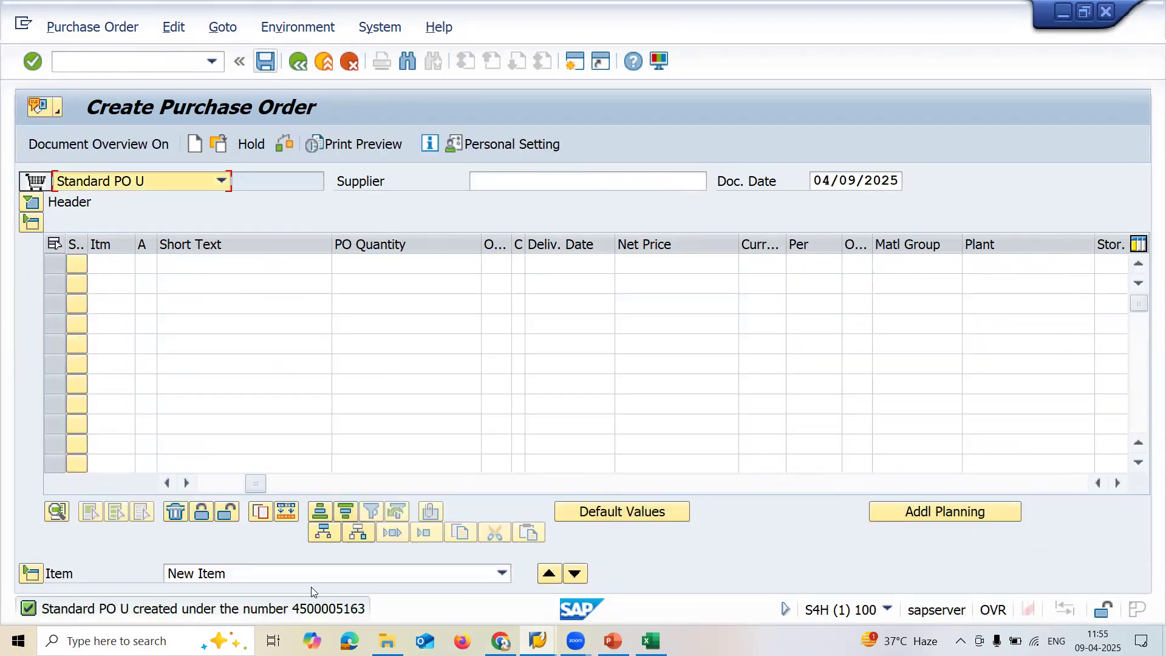
# Step: Copy the new purchase order's number from its creation message into Excel cell J4 and widen column J to fit
pyautogui.doubleClick(328, 610)
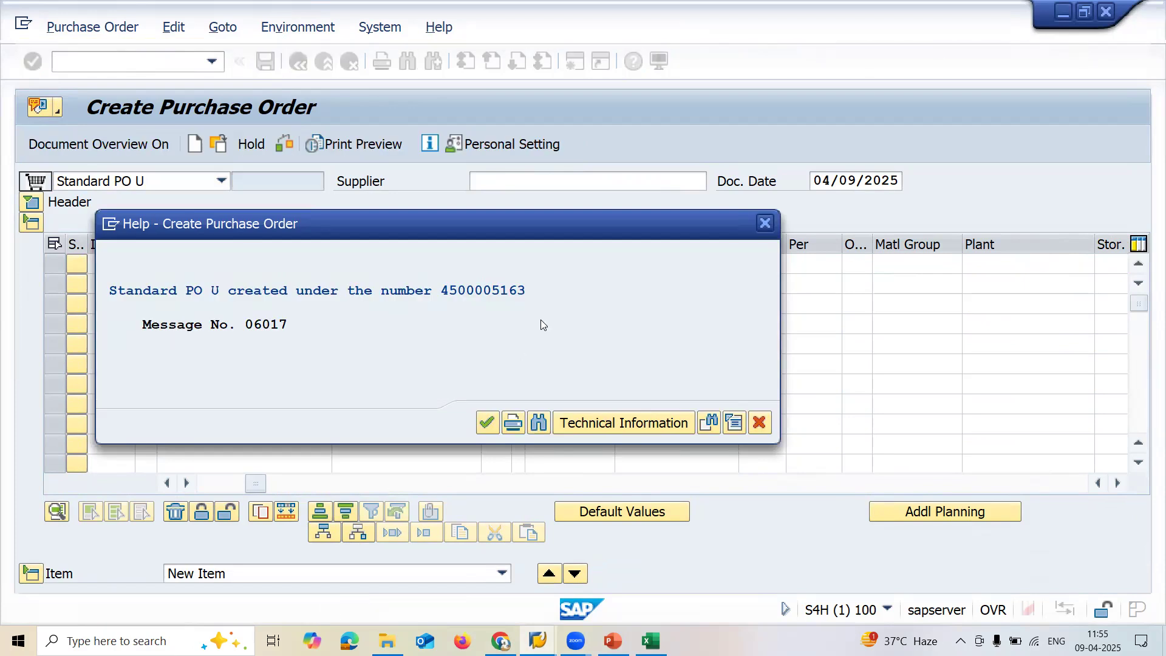
pyautogui.moveTo(529, 298); pyautogui.dragTo(444, 288)
pyautogui.hotkey('ctrl', 'c')
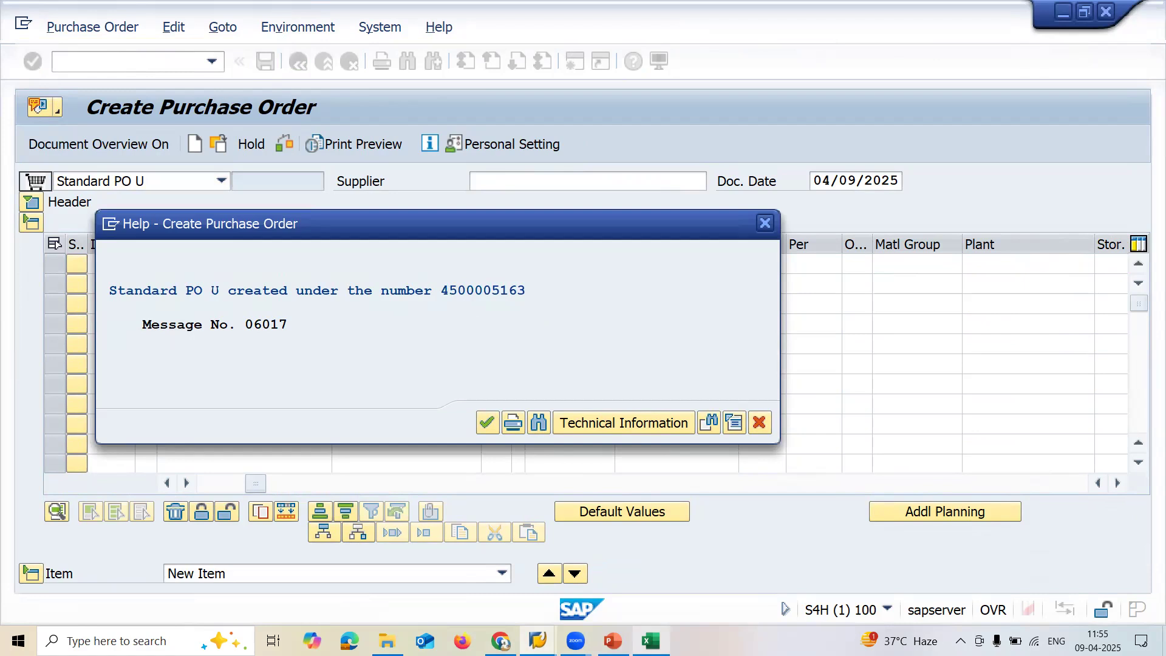
pyautogui.click(651, 641)
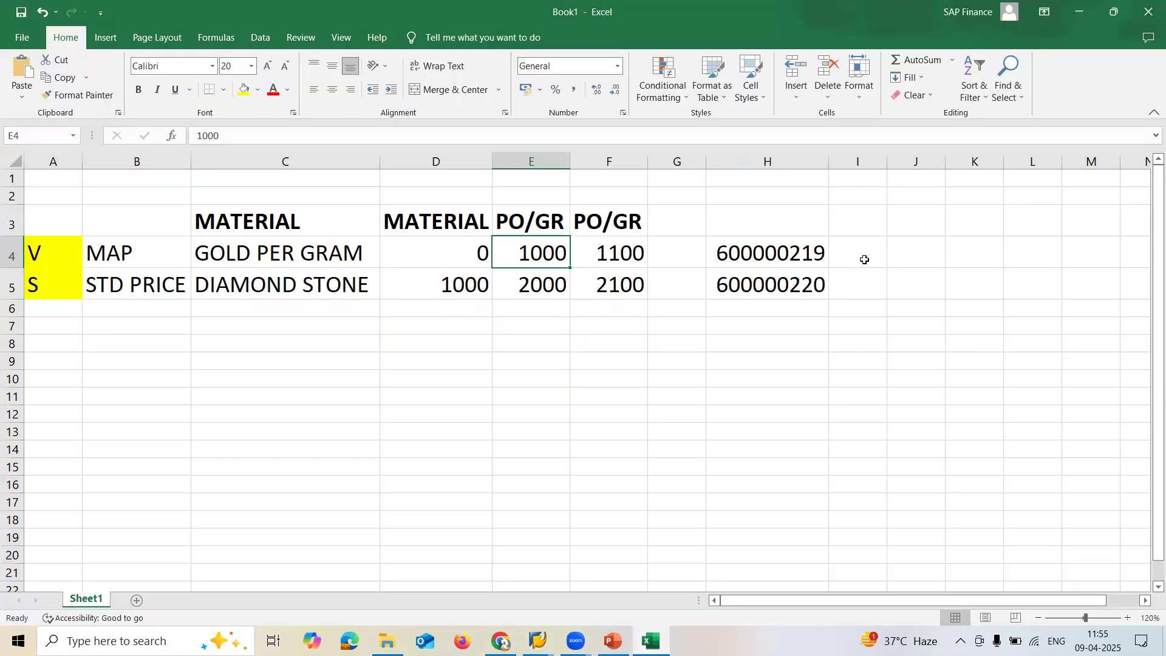
pyautogui.click(922, 244)
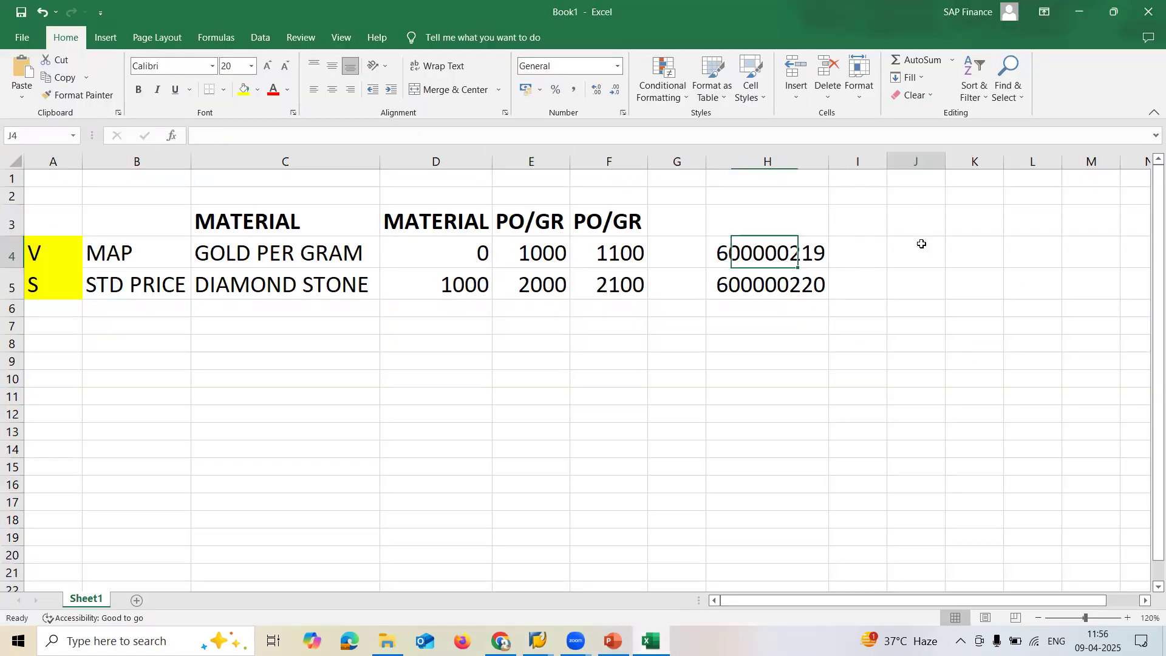
pyautogui.hotkey('ctrl', 'v')
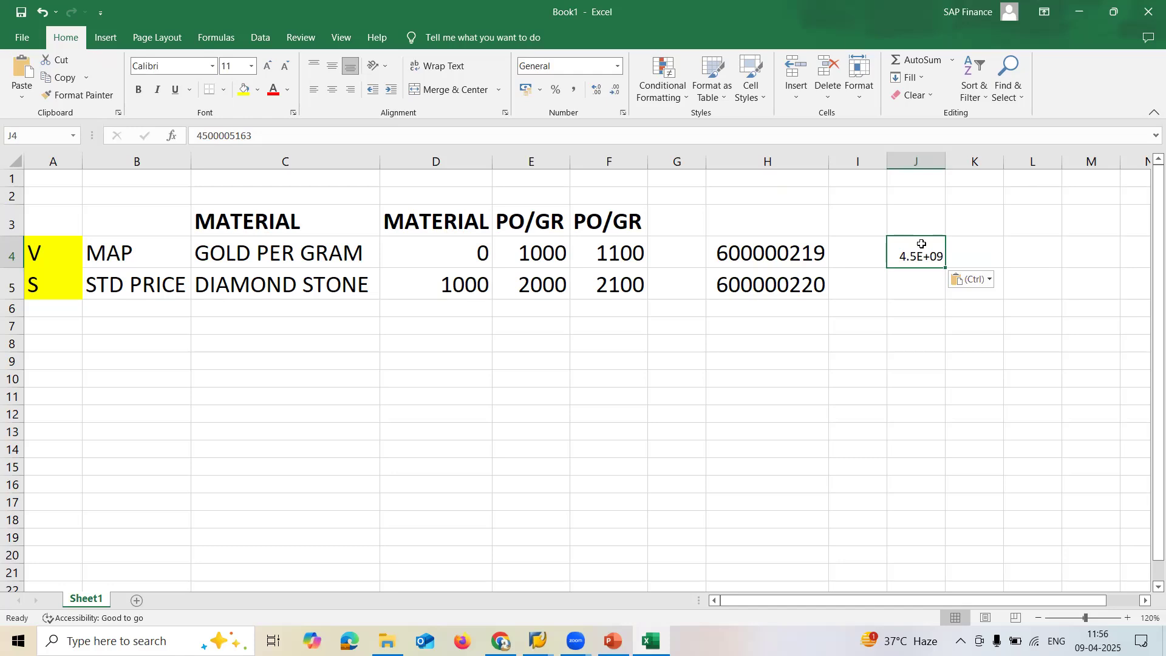
pyautogui.doubleClick(943, 161)
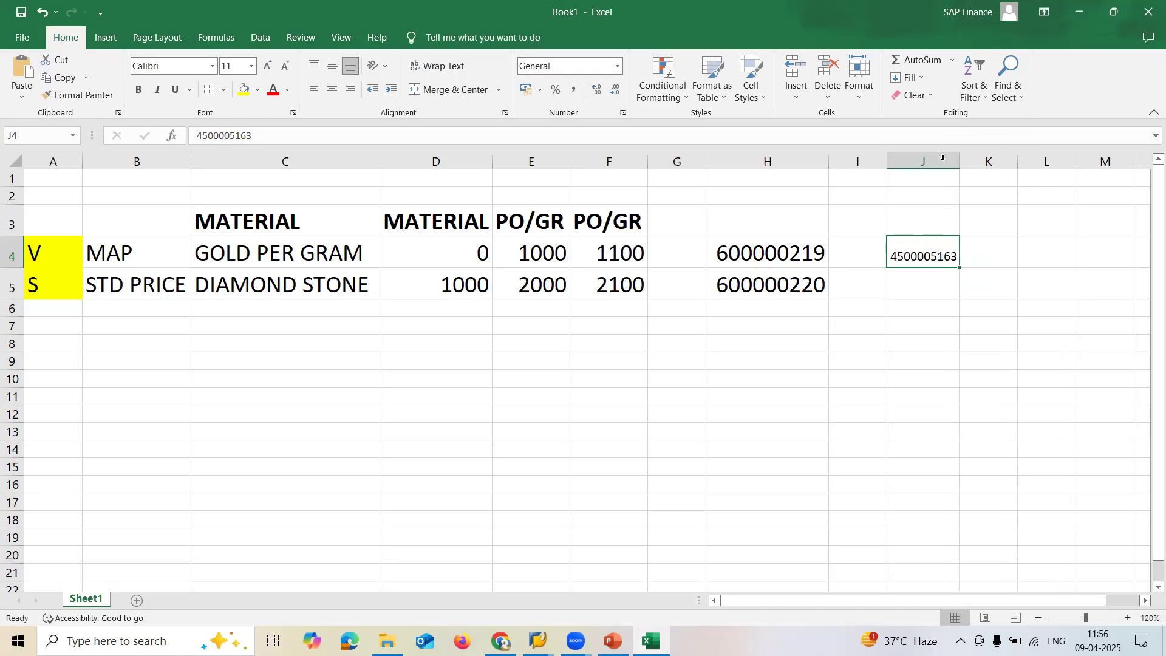
# Step: Close the message details in SAP, open MIGO and load a goods receipt for the new purchase order
pyautogui.hotkey('alt', 'Tab')
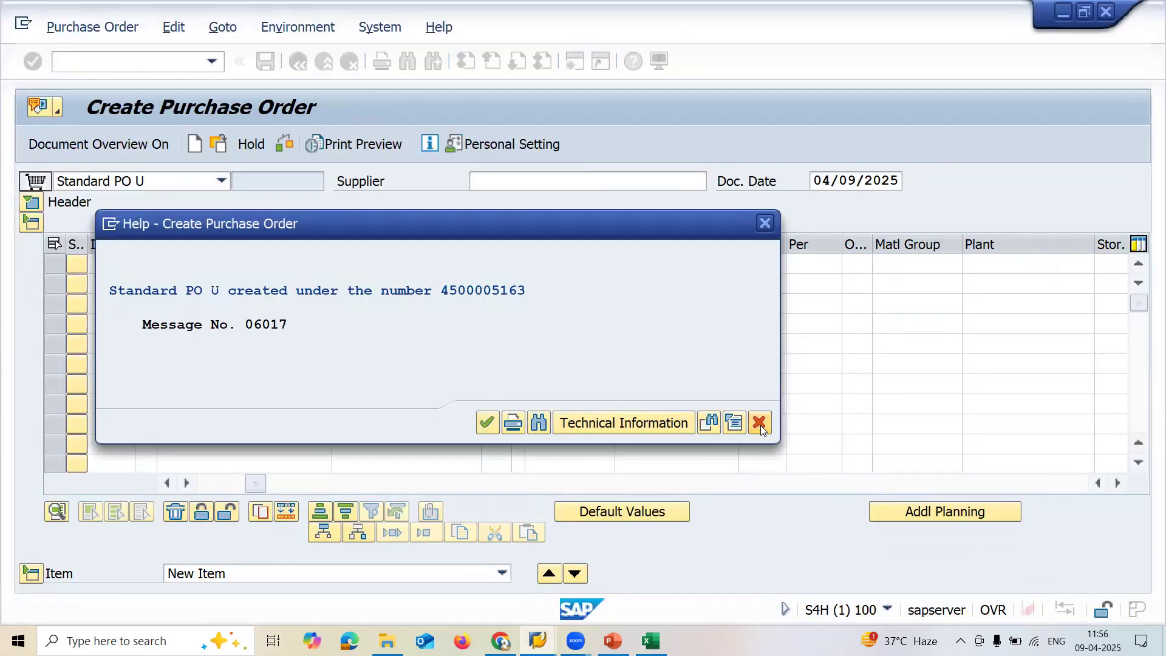
pyautogui.press('Return')
pyautogui.click(136, 60)
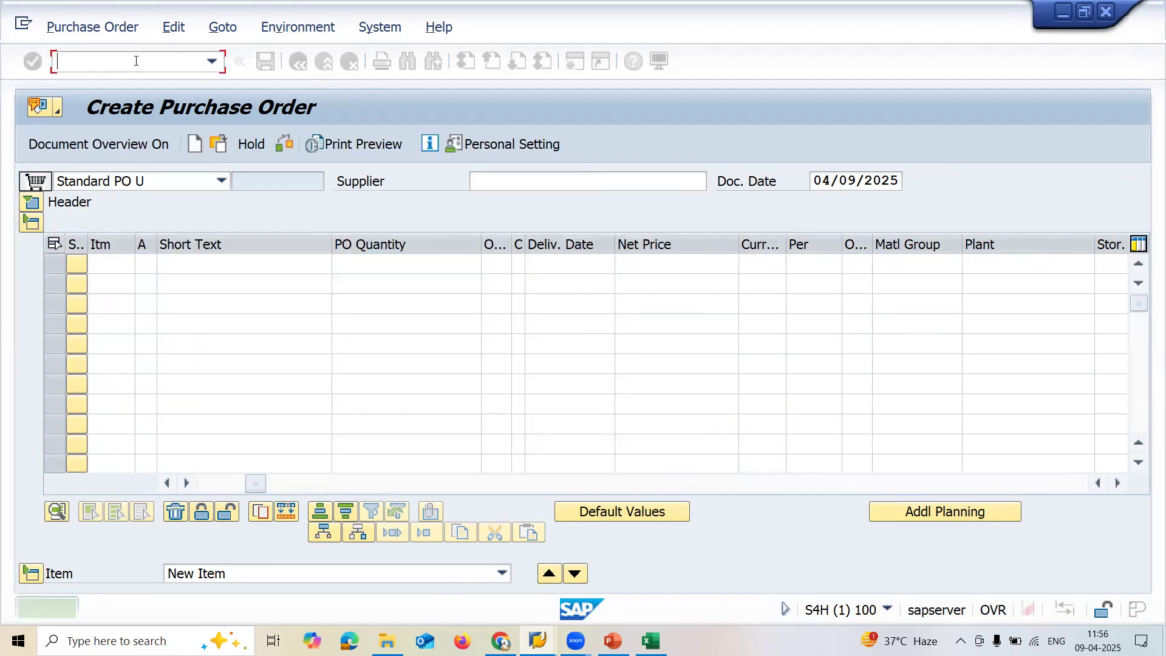
pyautogui.write('/NMIGO')
pyautogui.press('Return')
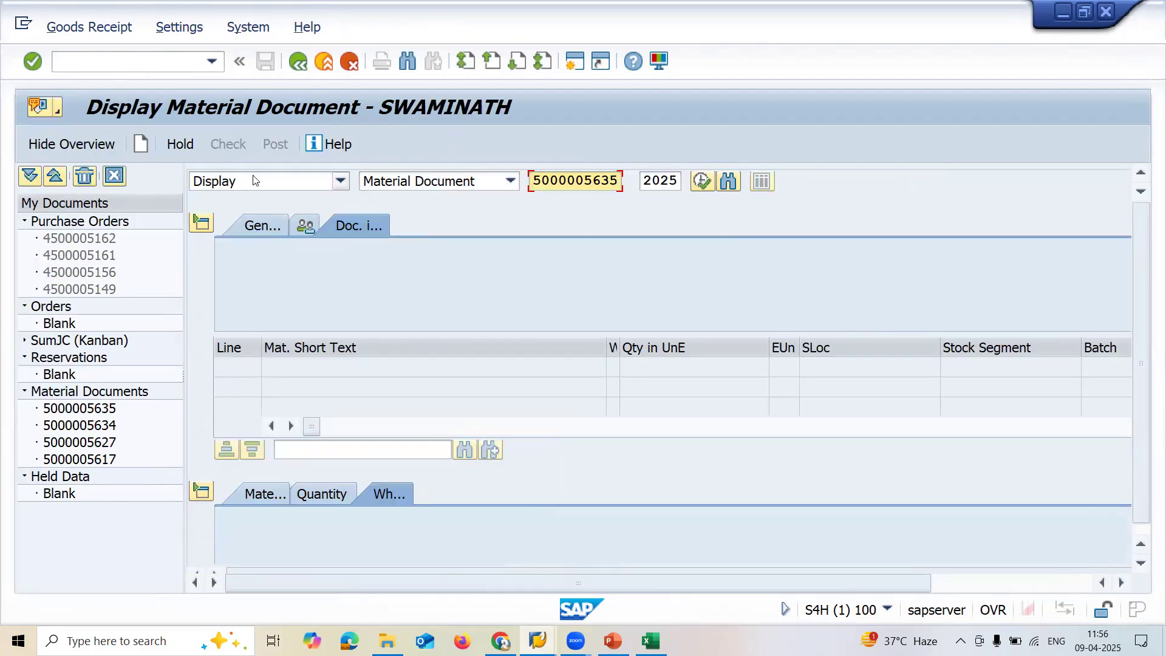
pyautogui.click(253, 180)
pyautogui.click(231, 224)
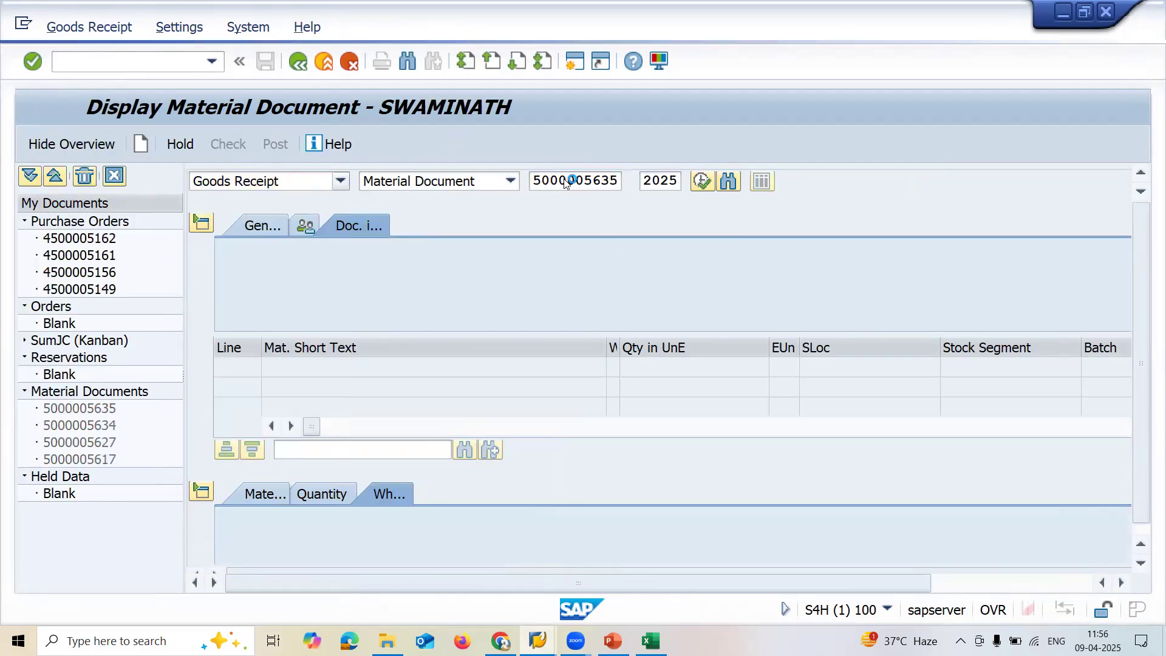
pyautogui.press('Return')
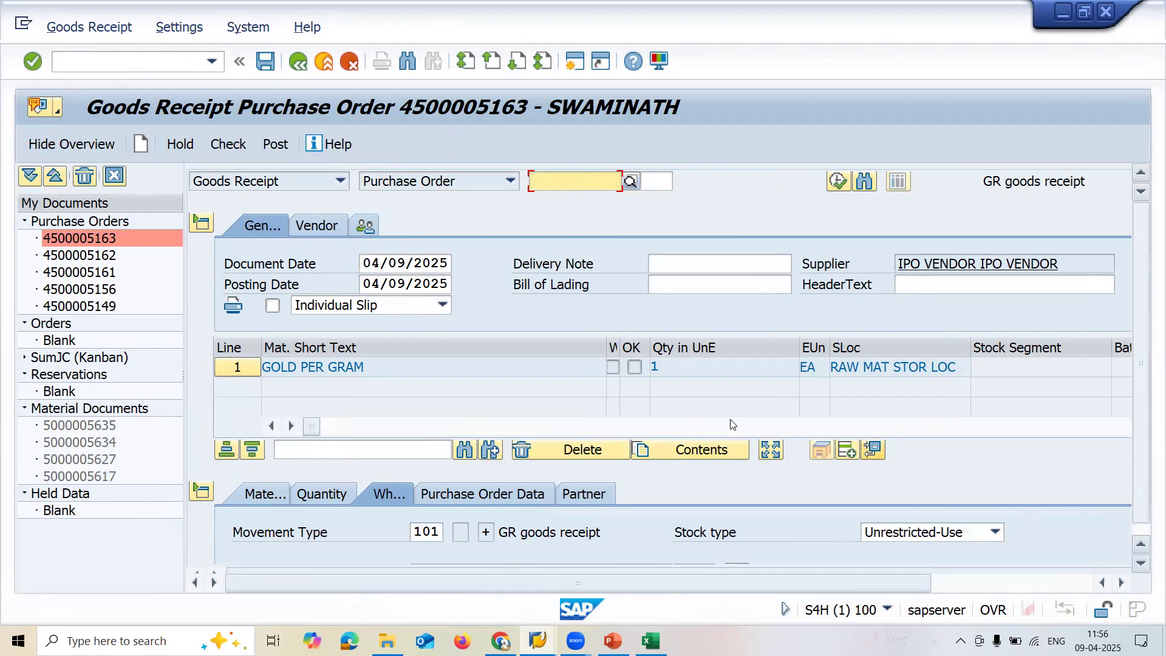
# Step: Mark the GOLD PER GRAM line as OK and post the goods receipt
pyautogui.click(852, 451)
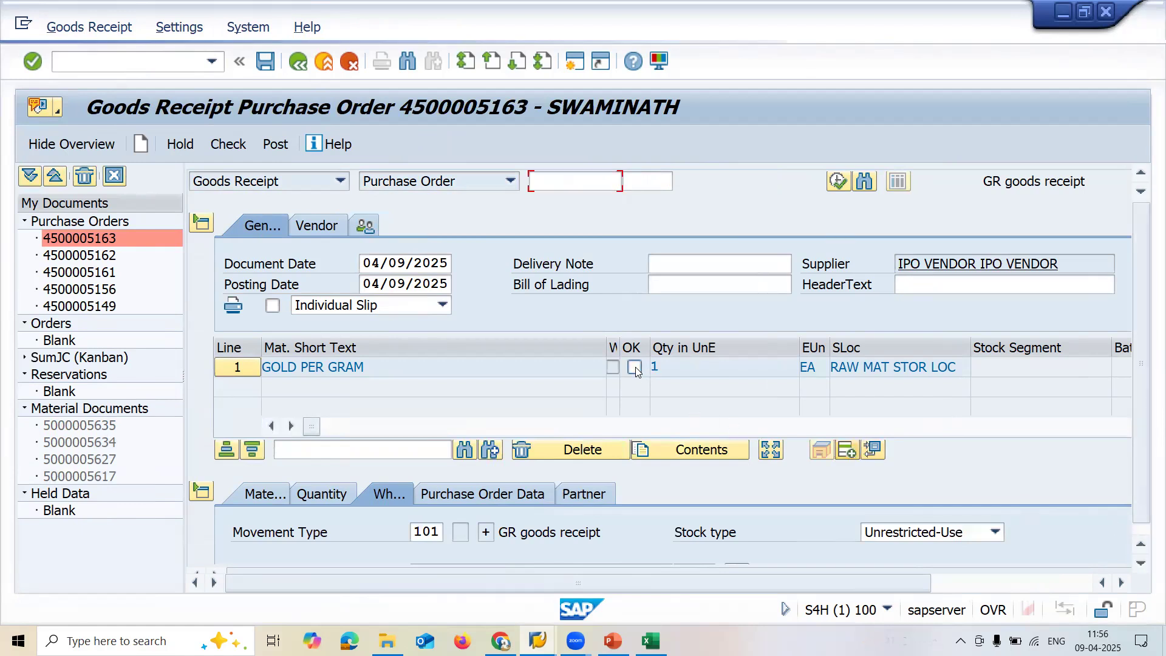
pyautogui.click(635, 367)
pyautogui.click(276, 144)
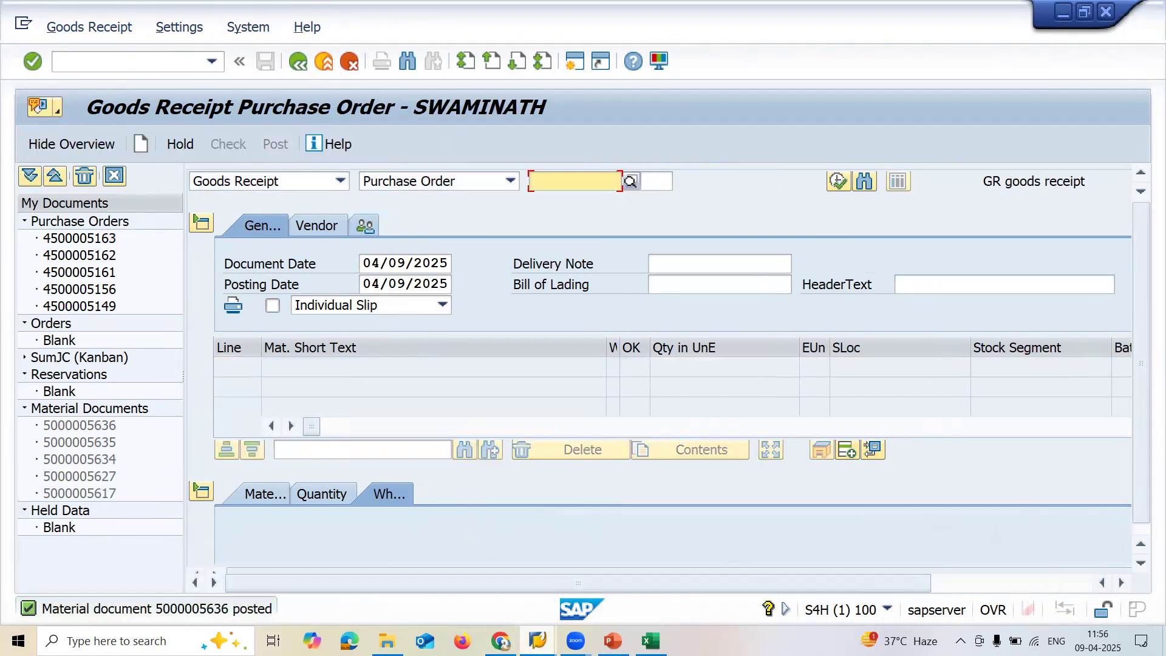
# Step: Open Display Material in the second SAP session and fill in material number 600000219 copied from Excel cell H4
pyautogui.moveTo(537, 641)
pyautogui.click(671, 578)
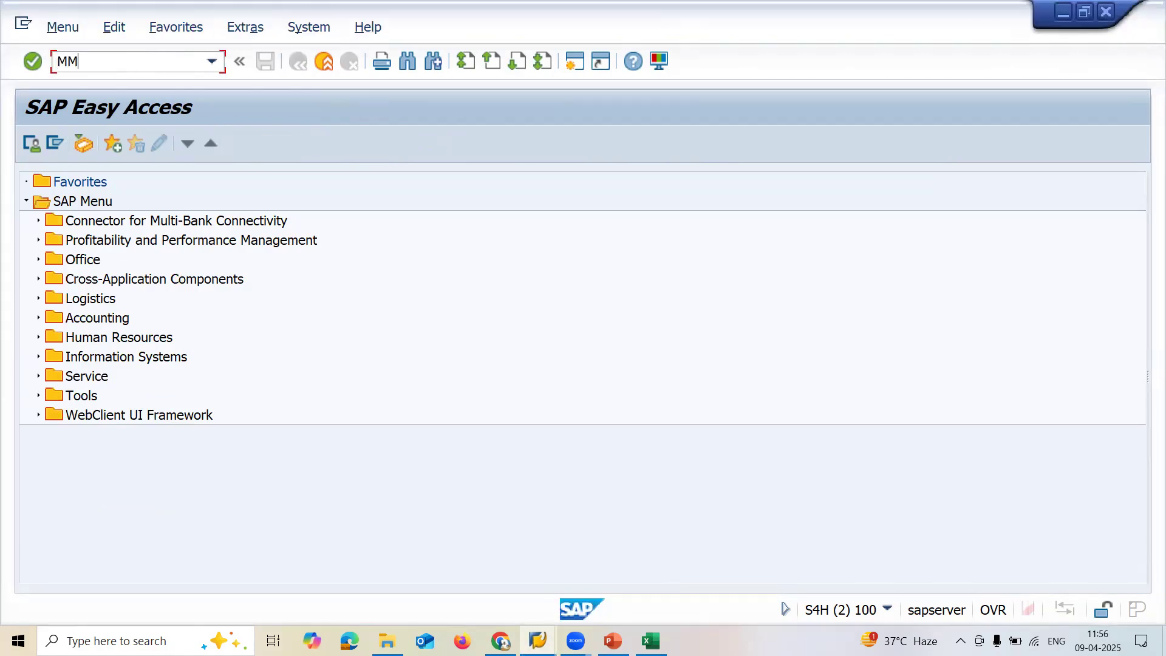
pyautogui.press('Return')
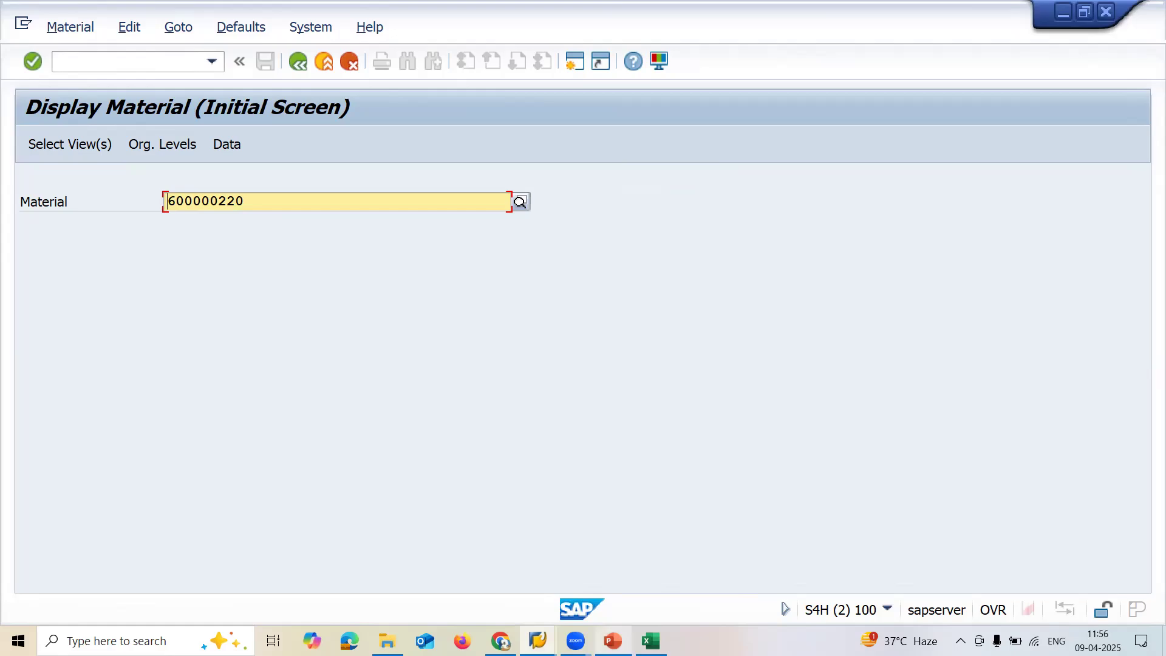
pyautogui.click(651, 641)
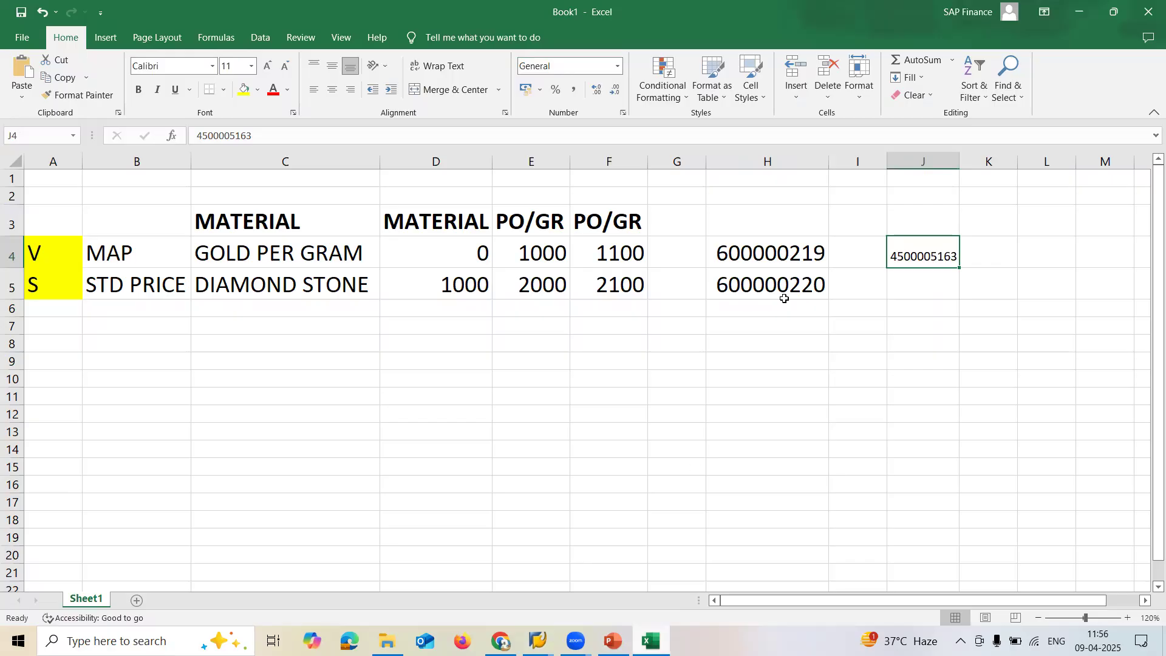
pyautogui.click(770, 252)
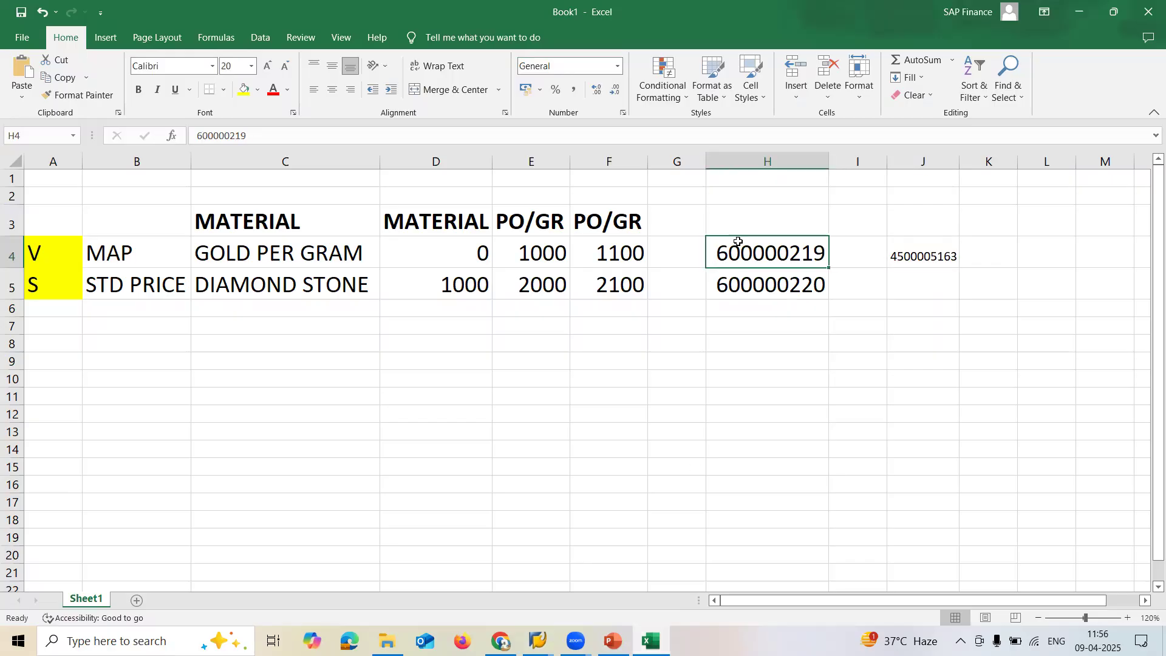
pyautogui.click(403, 134)
pyautogui.doubleClick(404, 135)
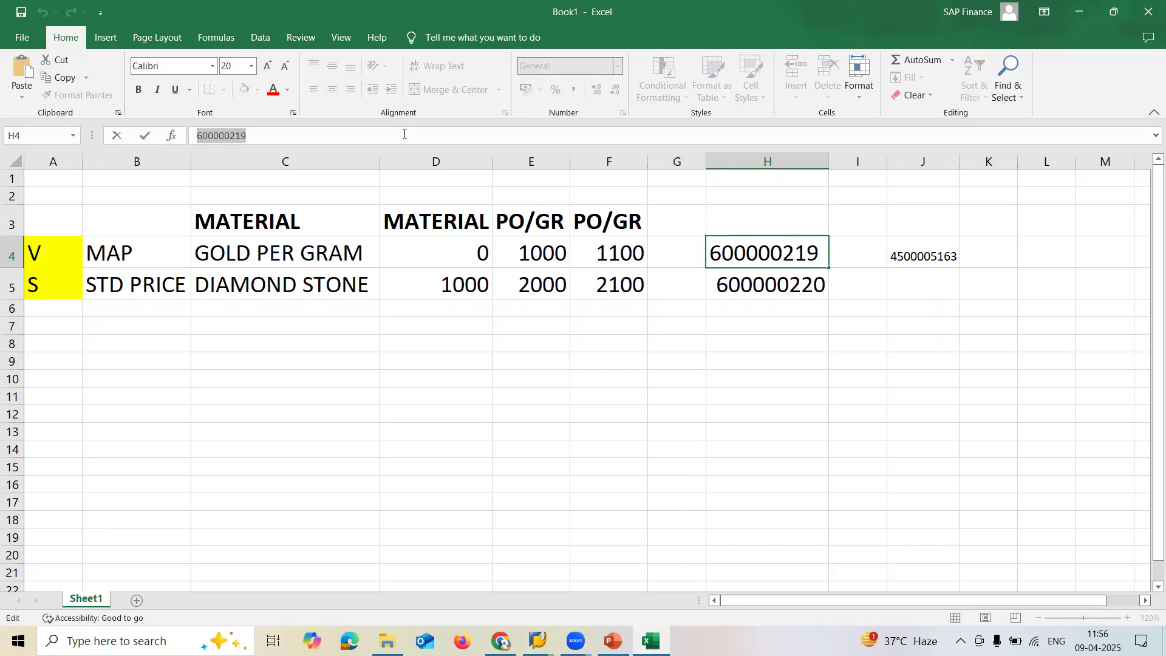
pyautogui.hotkey('ctrl', 'c')
pyautogui.hotkey('alt', 'Tab')
pyautogui.click(206, 201)
pyautogui.hotkey('ctrl', 'v')
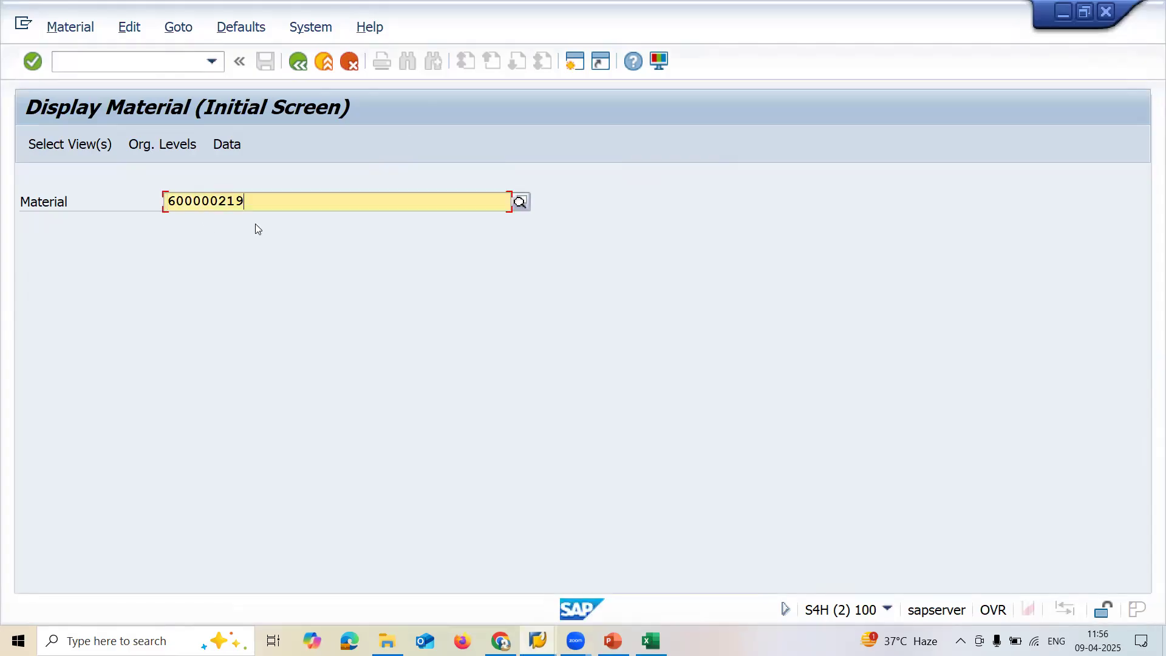
# Step: Display the gold material for plant YN01 and examine the prices and values in its Accounting 1 view
pyautogui.press('Return')
pyautogui.press('Return')
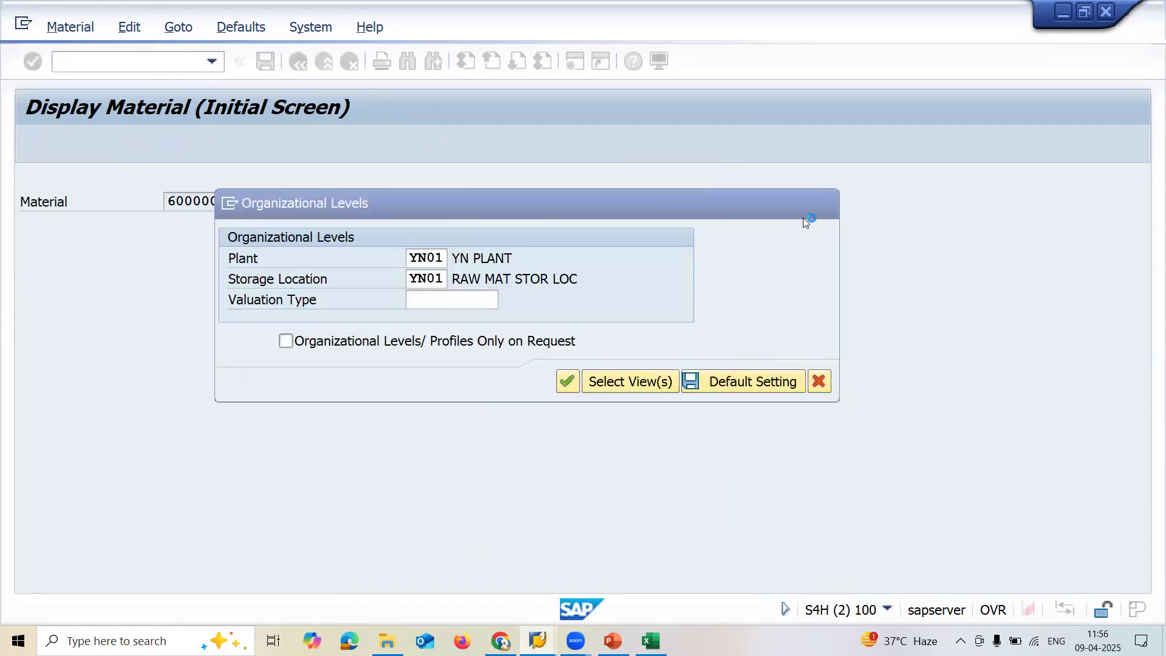
pyautogui.press('Return')
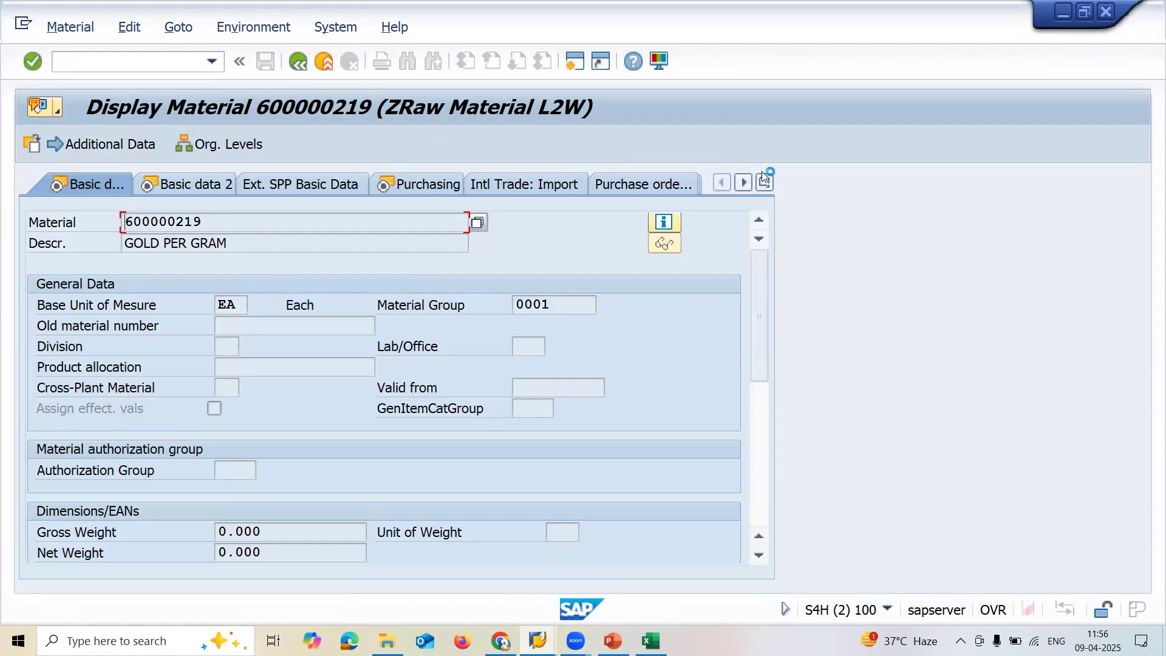
pyautogui.click(766, 182)
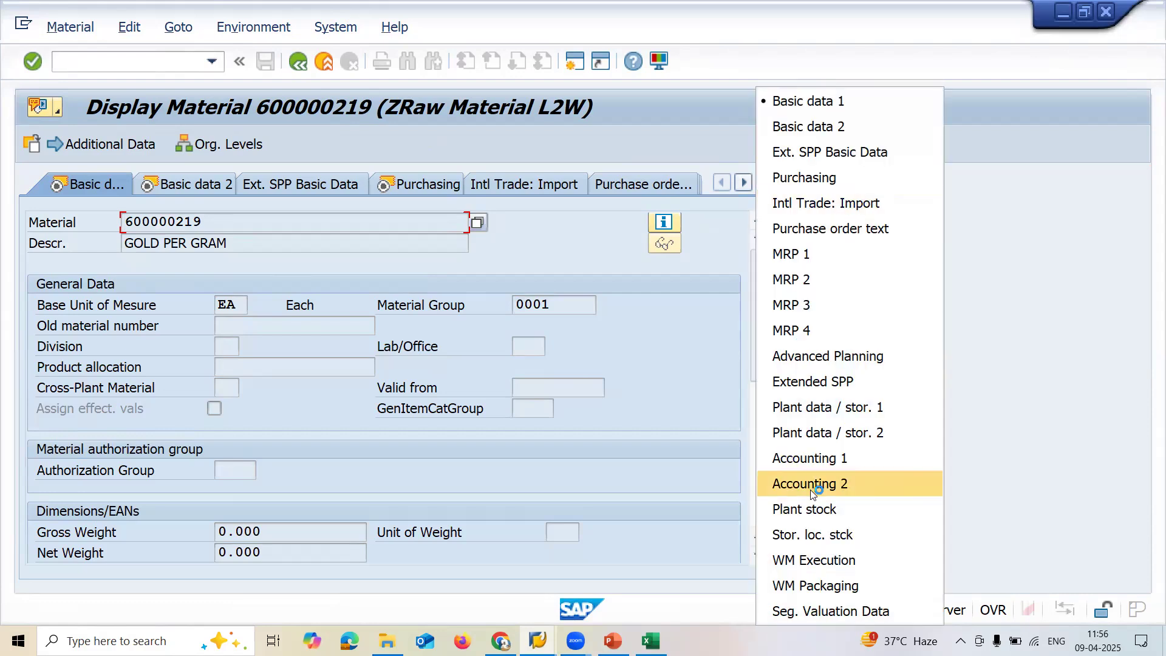
pyautogui.click(810, 458)
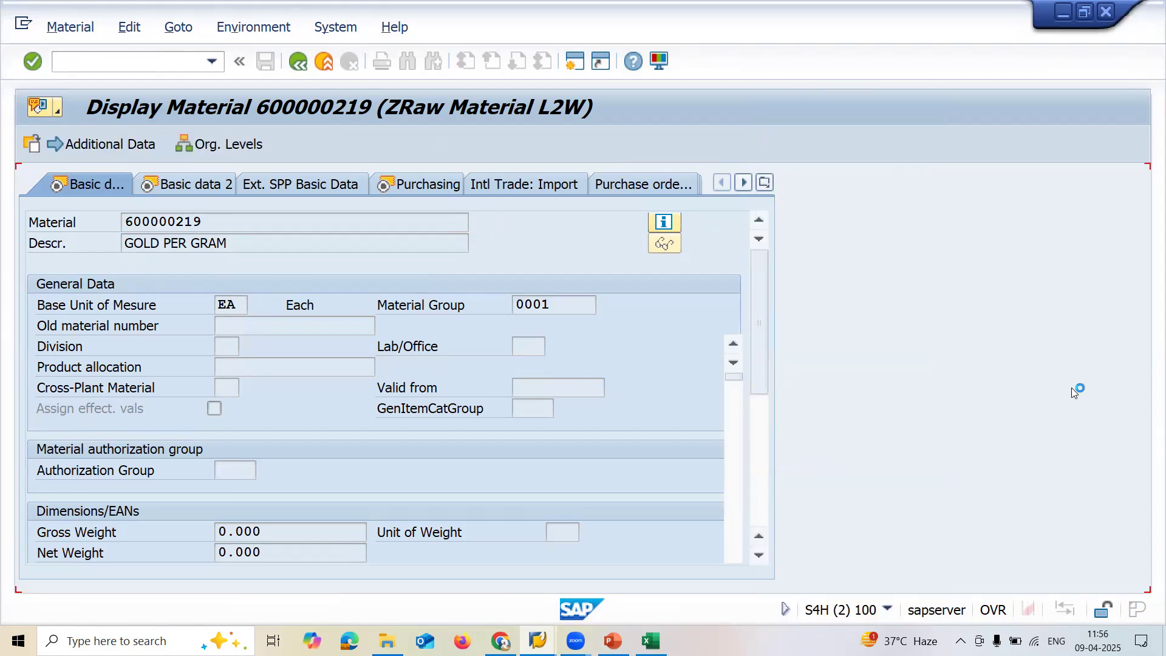
pyautogui.moveTo(754, 386); pyautogui.dragTo(761, 491)
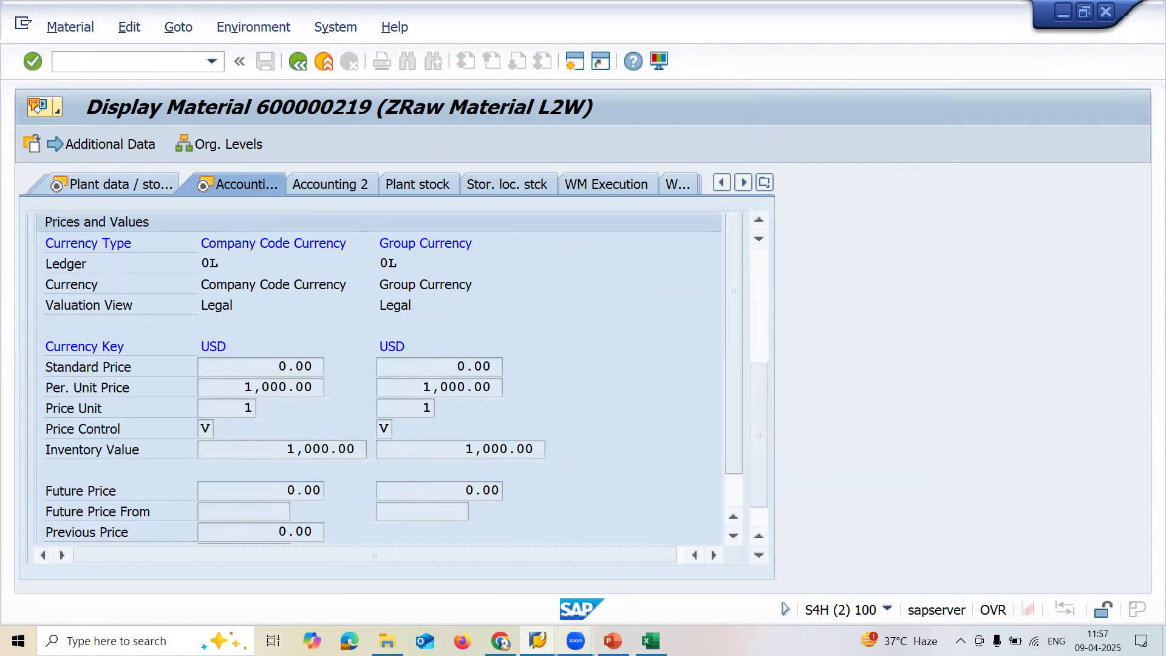
# Step: Return to the goods receipt session and start creating a second purchase order
pyautogui.moveTo(612, 641)
pyautogui.moveTo(538, 641)
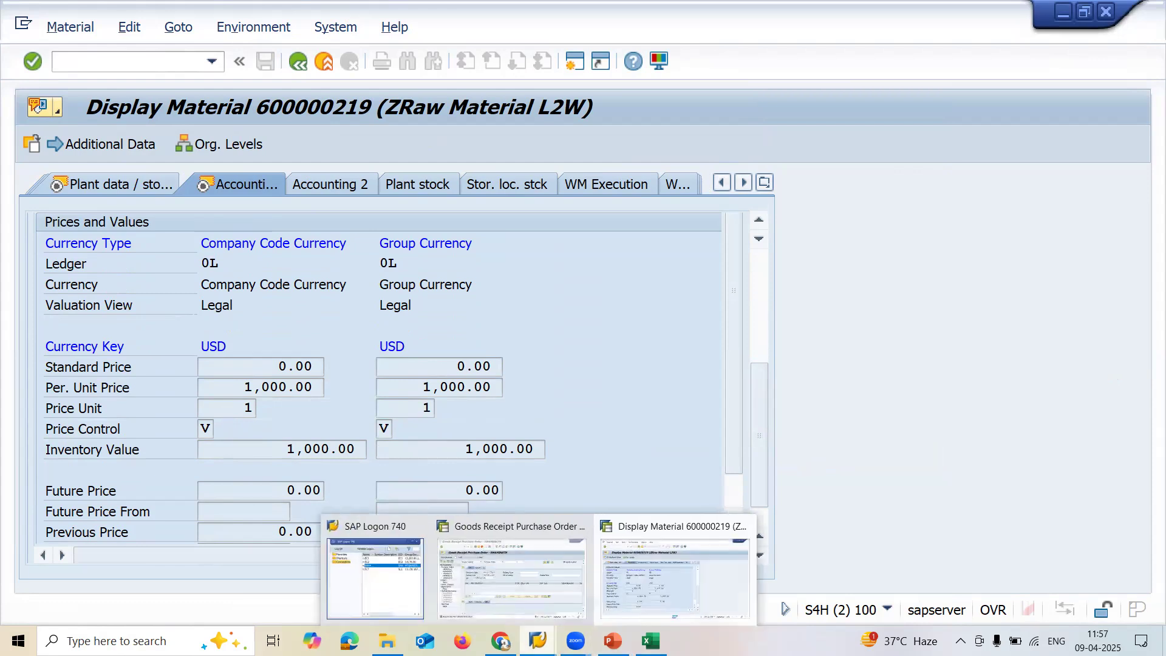
pyautogui.click(515, 535)
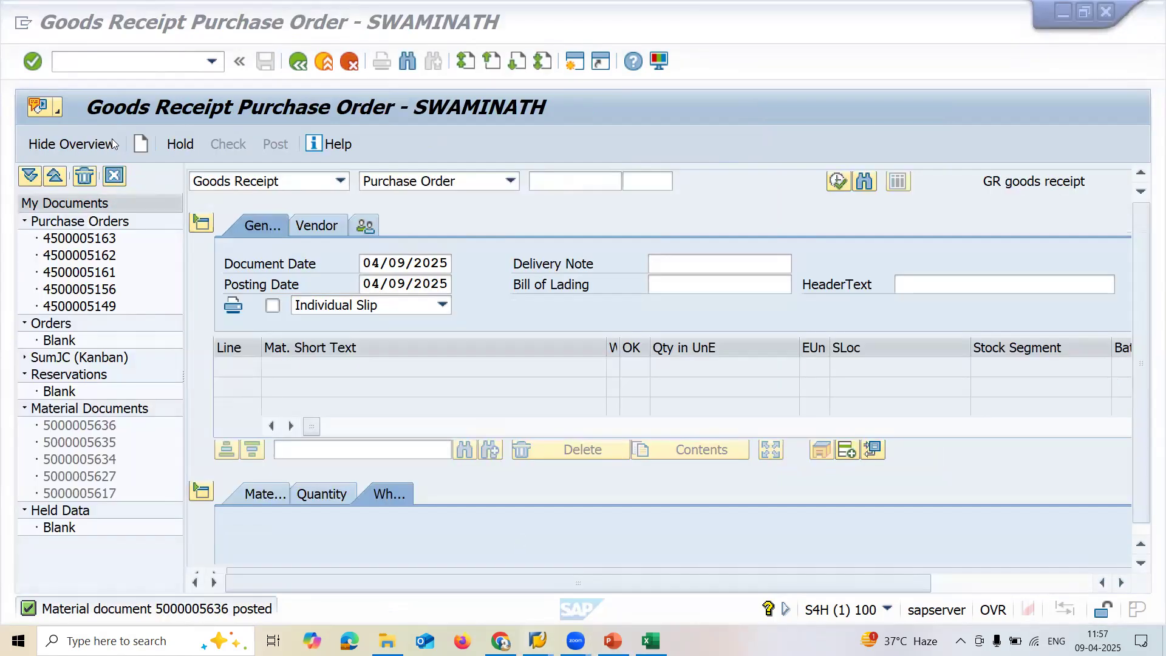
pyautogui.click(156, 67)
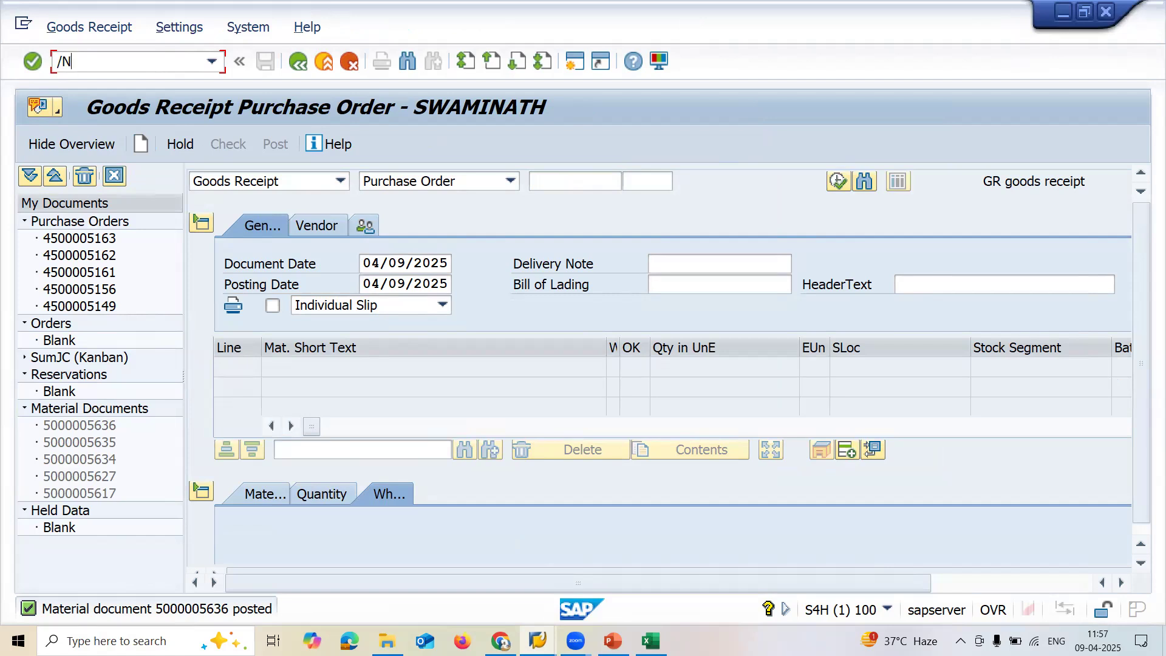
pyautogui.press('Return')
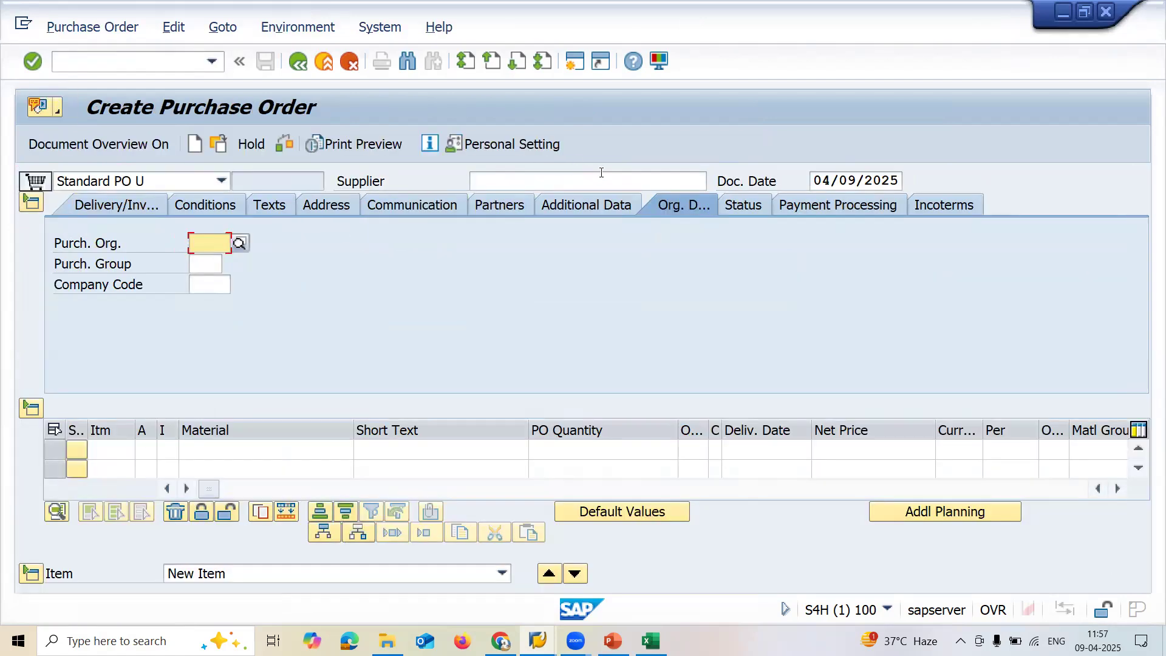
# Step: Set the purchase order's supplier to IPO VENDOR, purchasing organization to YN01 and purchasing group to 001
pyautogui.click(583, 181)
pyautogui.press('Down')
pyautogui.press('Return')
pyautogui.press('Return')
pyautogui.press('Down')
pyautogui.press('Return')
pyautogui.press('Return')
pyautogui.press('Down')
pyautogui.press('Return')
pyautogui.press('Return')
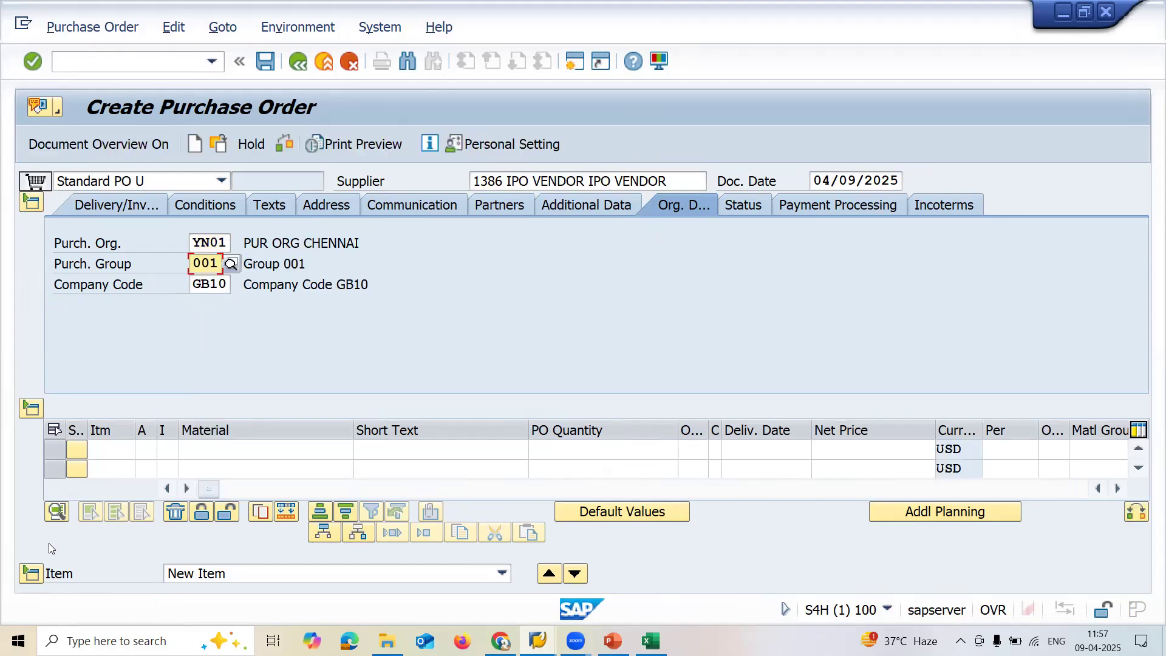
# Step: Add material 600000219 as the first purchase order item with an order quantity of 1
pyautogui.click(239, 449)
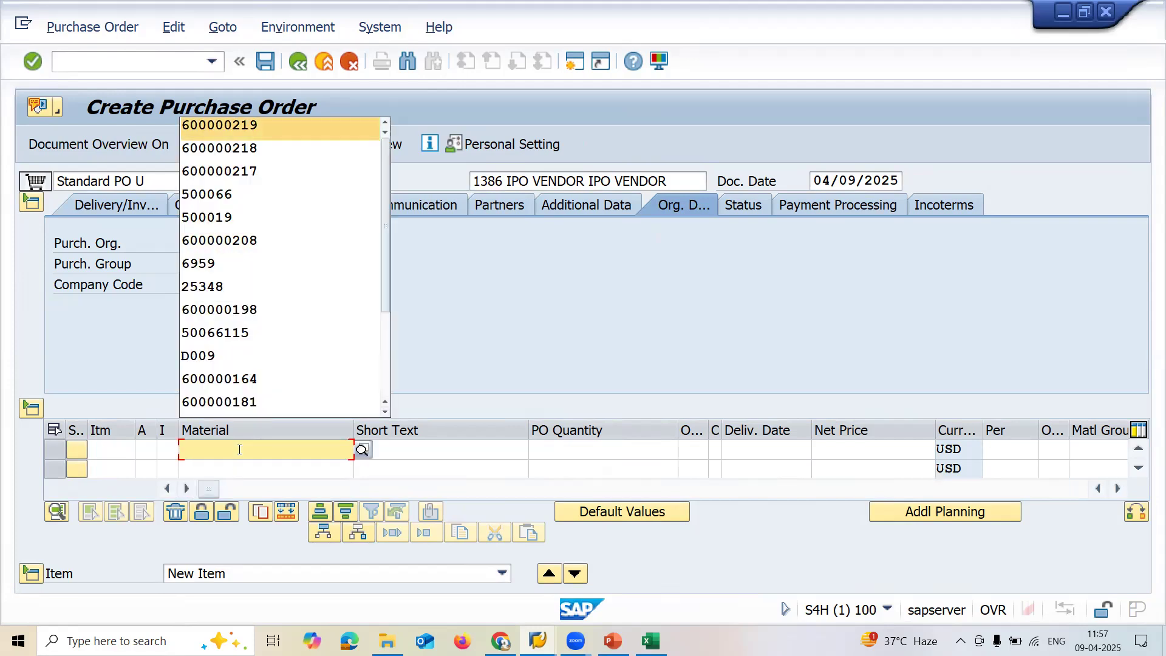
pyautogui.press('Return')
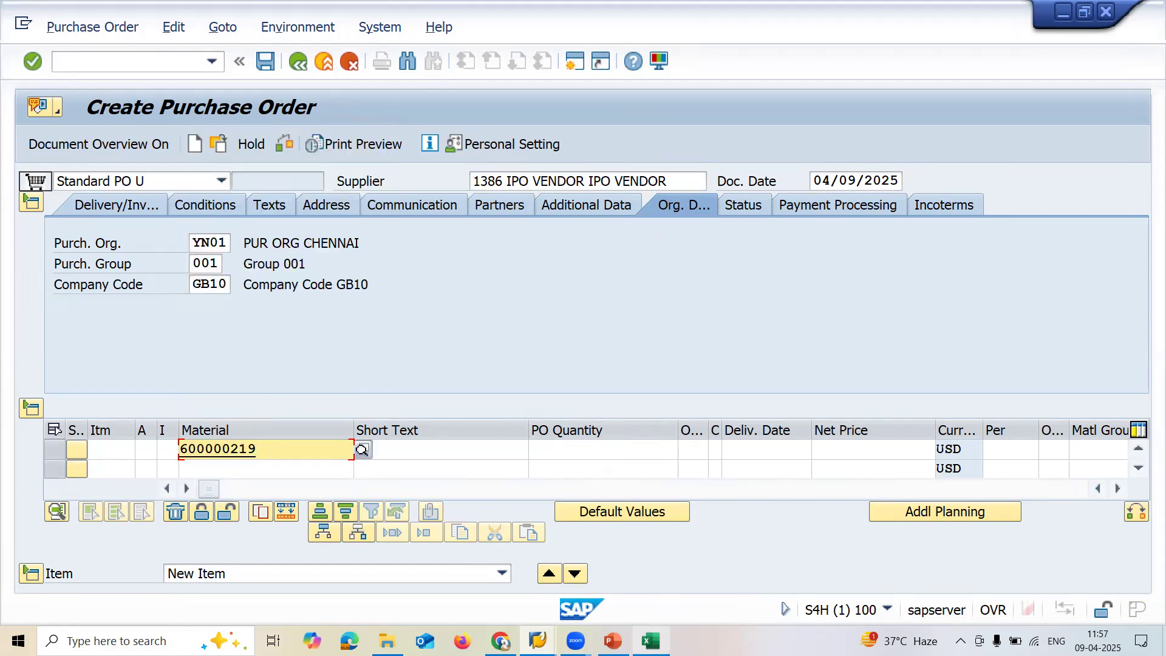
pyautogui.click(650, 641)
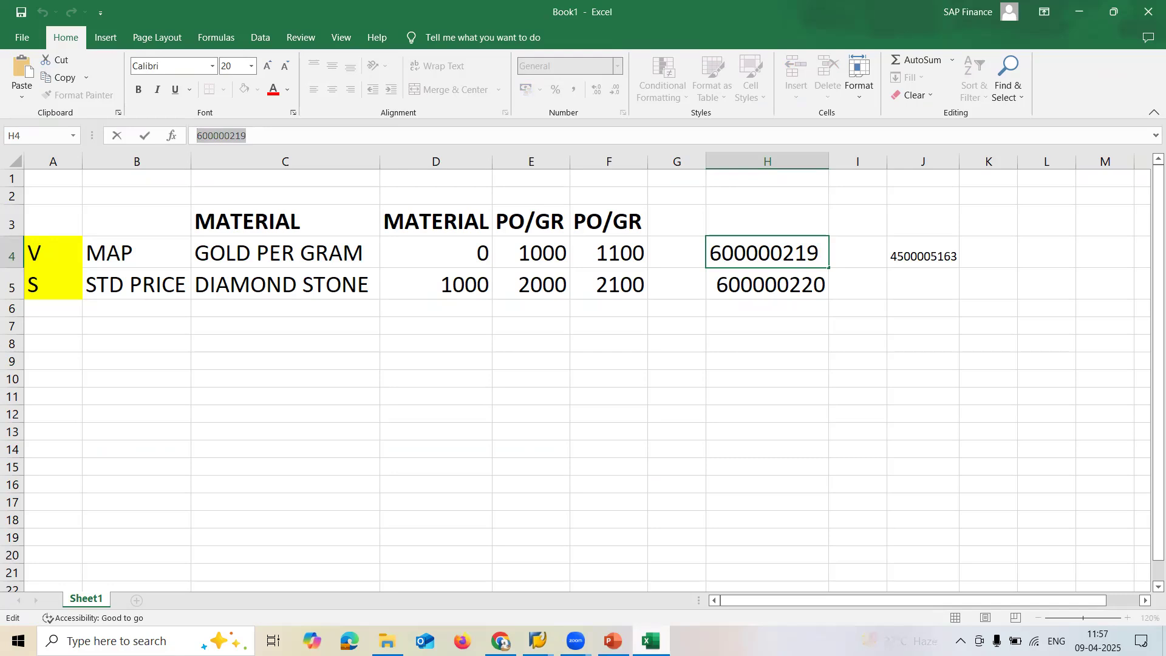
pyautogui.click(650, 641)
pyautogui.click(622, 450)
pyautogui.write('1')
pyautogui.press('Return')
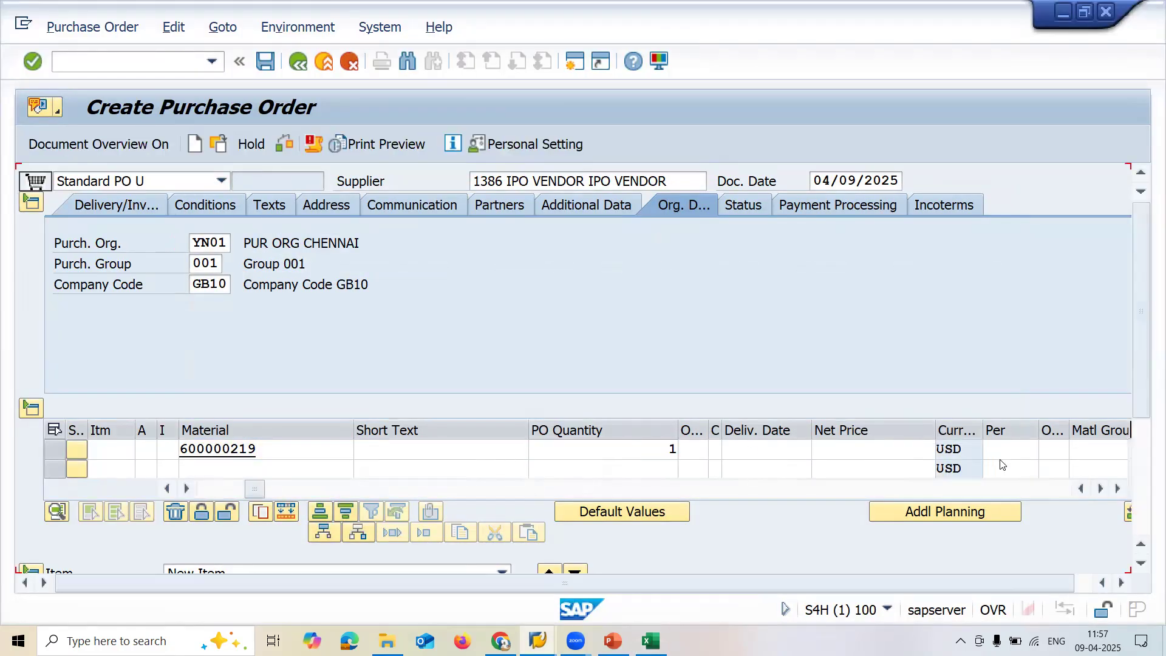
# Step: Set the GOLD PER GRAM item's plant to YN01 in the second purchase order
pyautogui.click(1001, 451)
pyautogui.click(1001, 469)
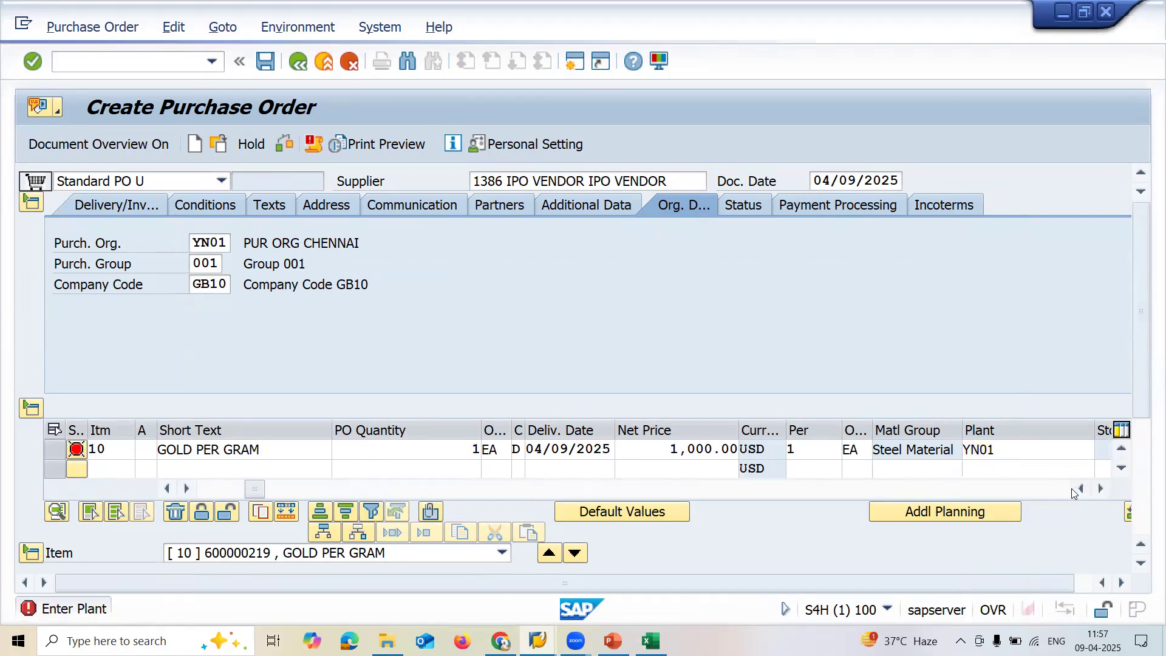
pyautogui.press('Return')
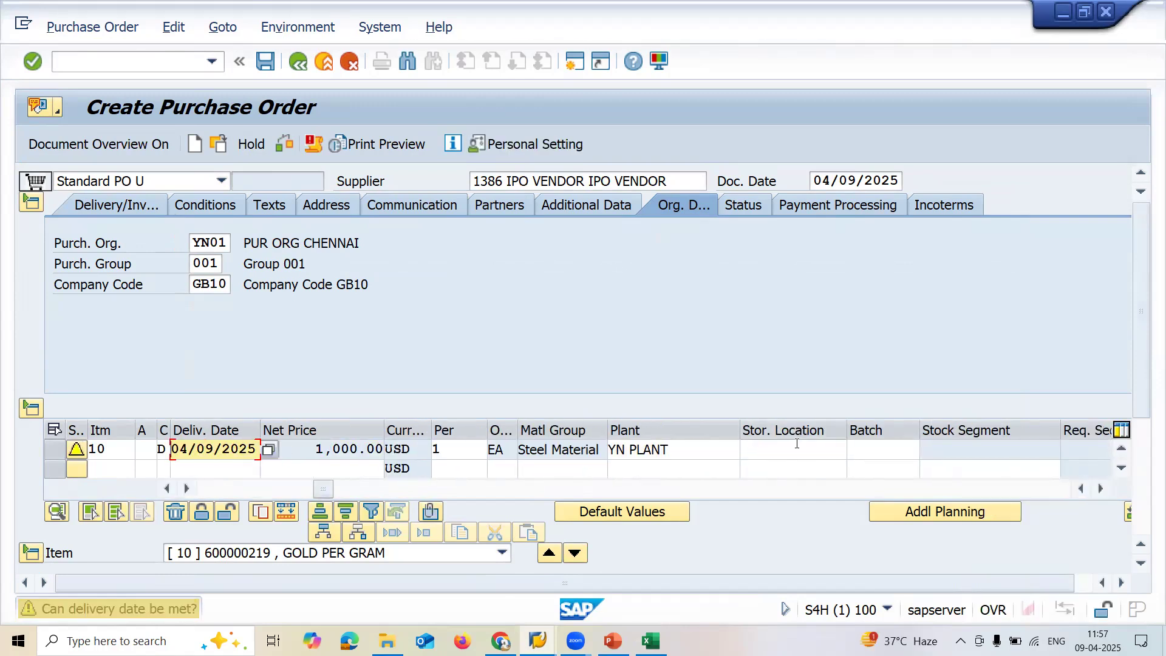
# Step: Set the GOLD PER GRAM item's storage location to YN01 in the purchase order
pyautogui.click(797, 450)
pyautogui.press('Return')
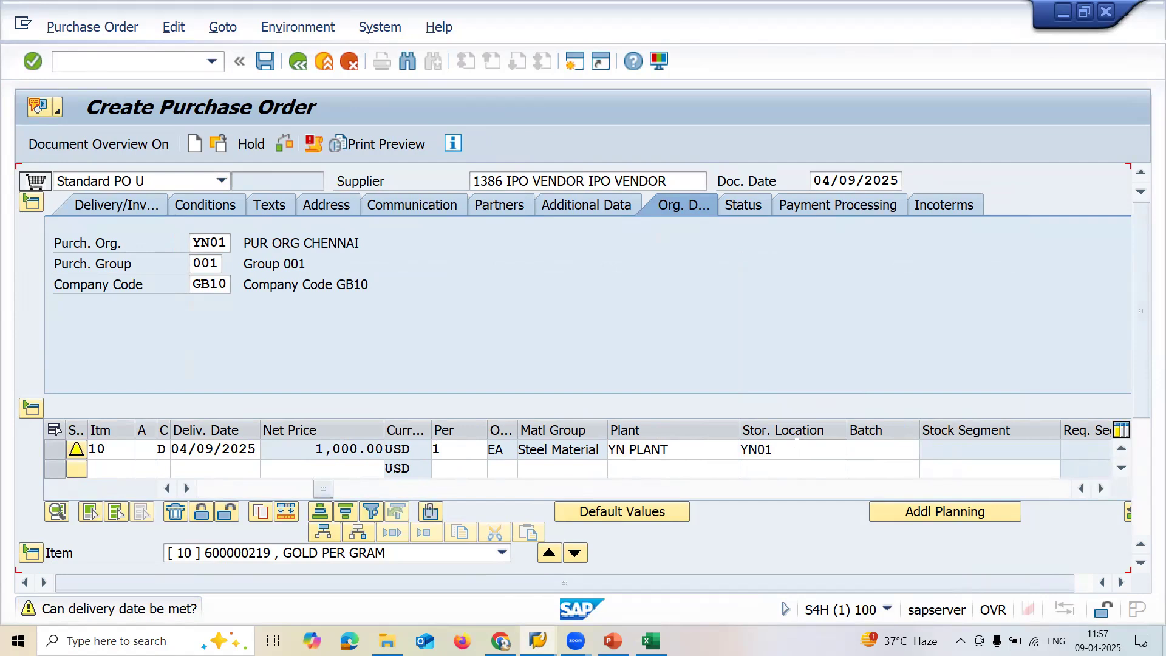
pyautogui.press('Return')
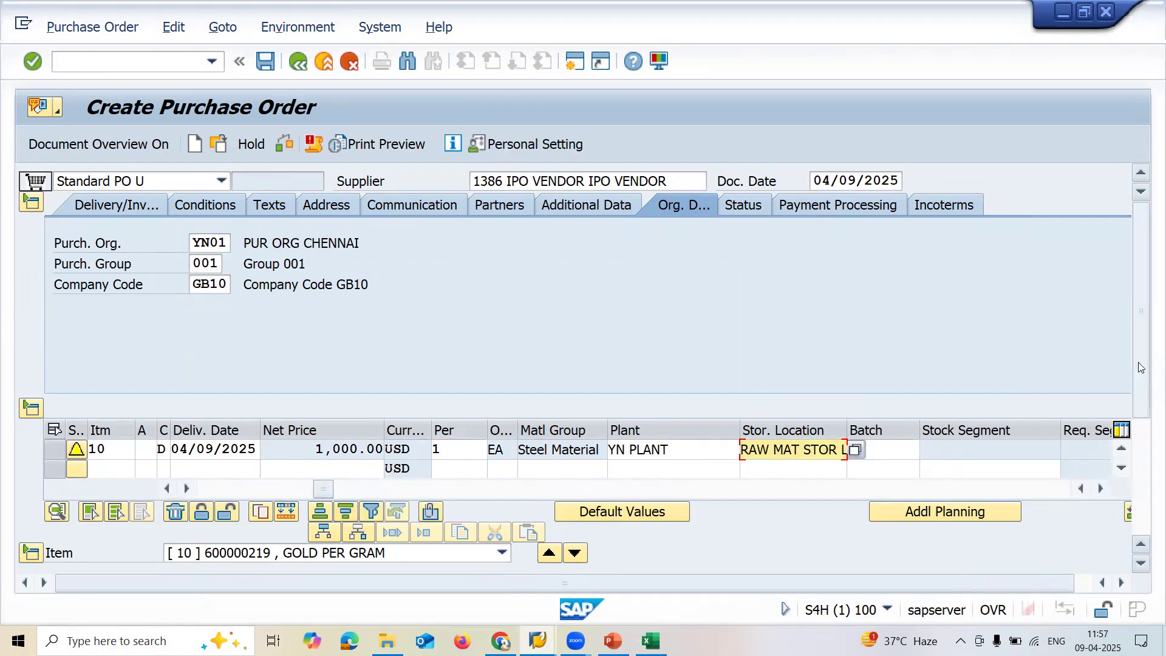
# Step: Set the GOLD PER GRAM item's gross price condition to 1100 USD and save the purchase order
pyautogui.scroll(-3, 1131, 358)
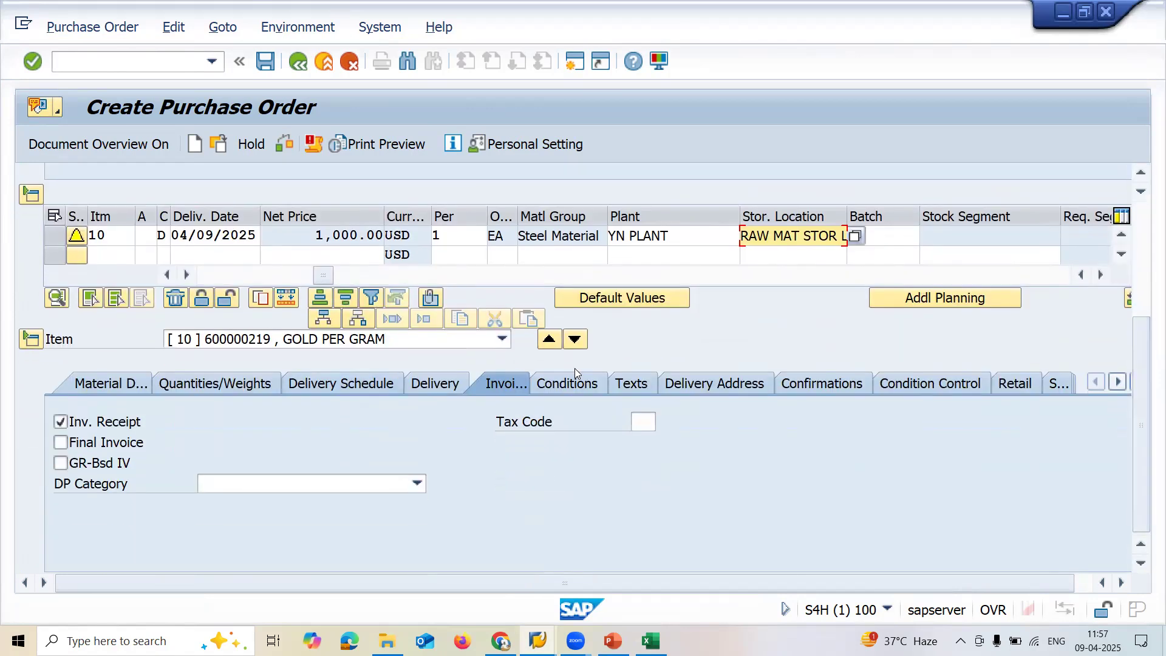
pyautogui.click(575, 384)
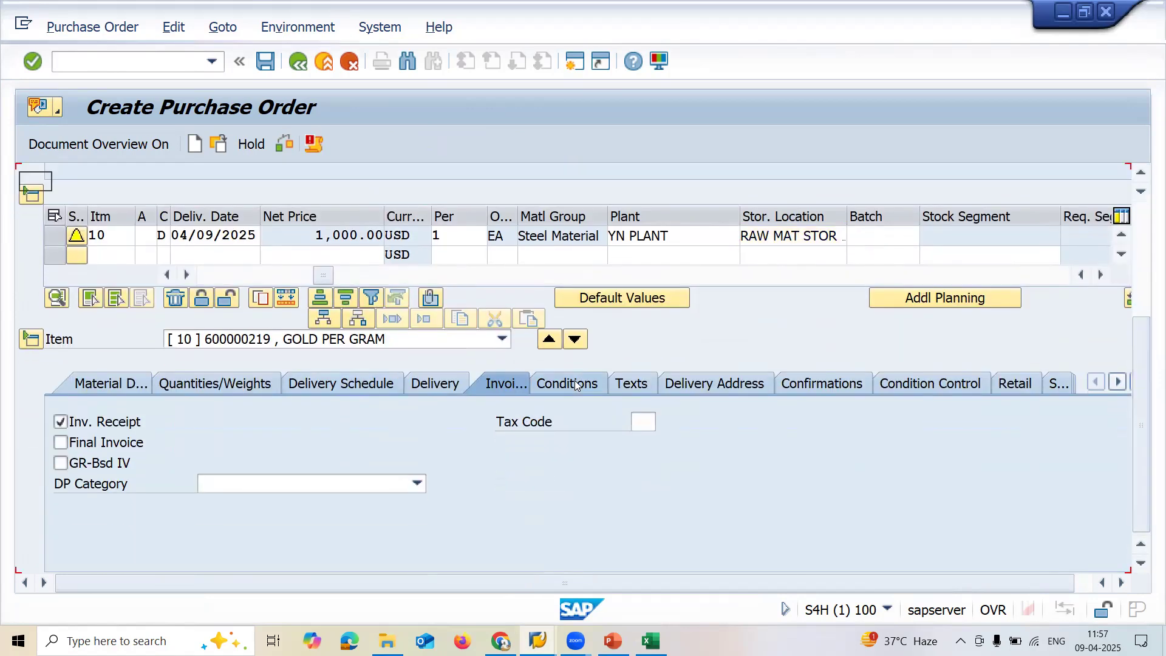
pyautogui.click(378, 532)
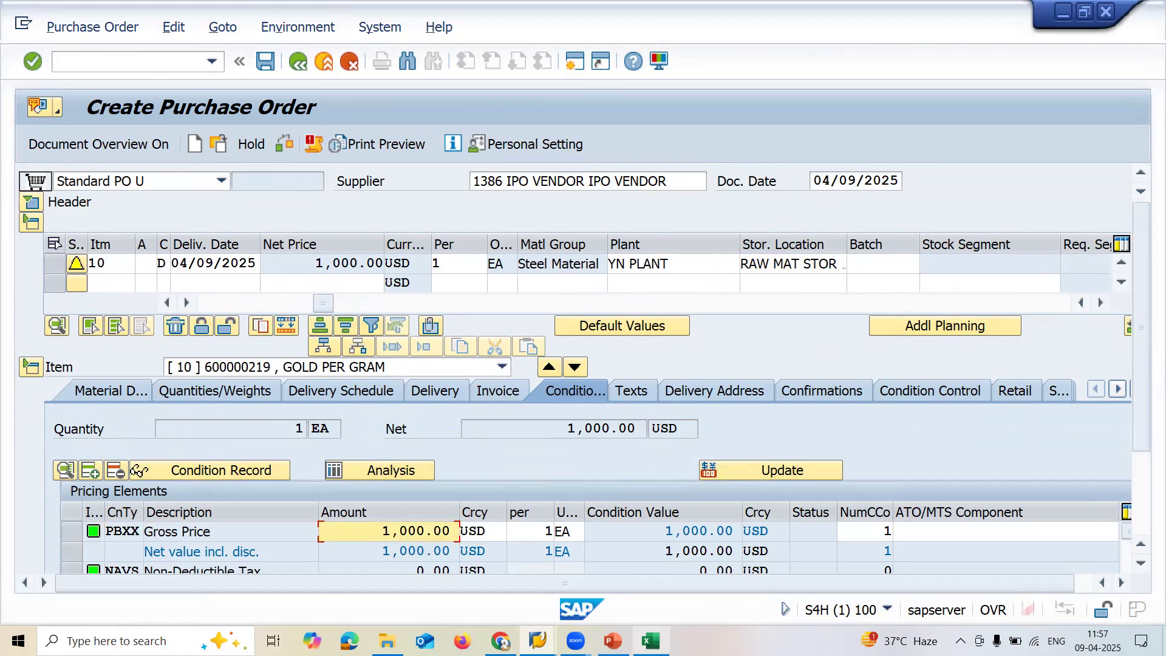
pyautogui.click(651, 641)
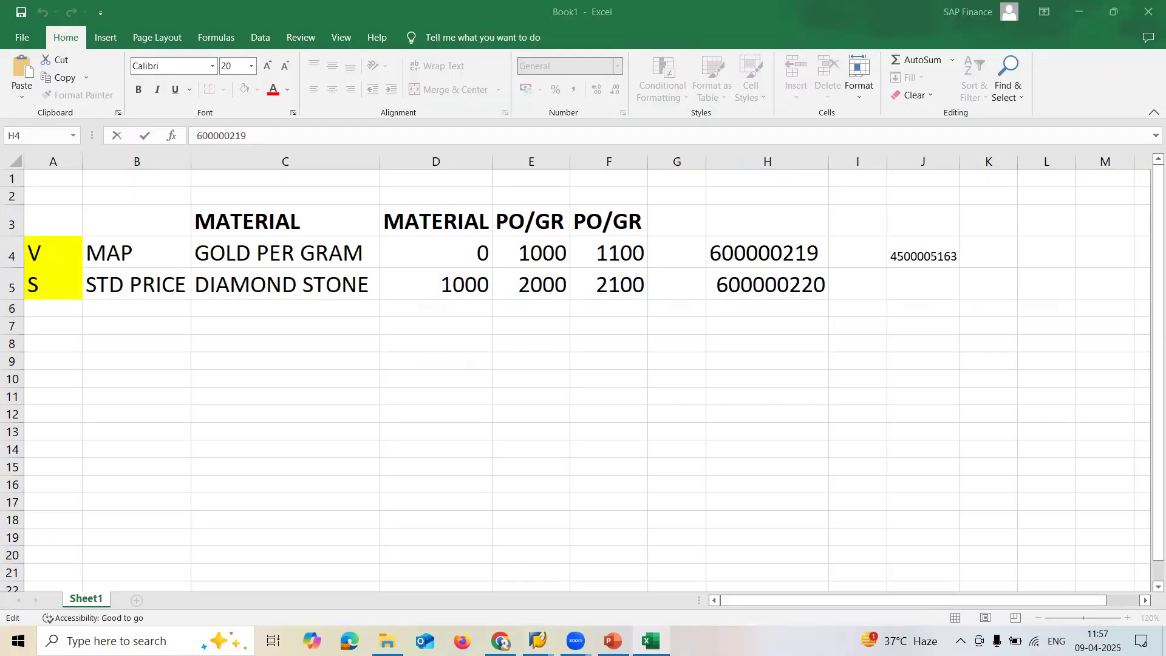
pyautogui.click(651, 641)
pyautogui.doubleClick(414, 531)
pyautogui.write('1100')
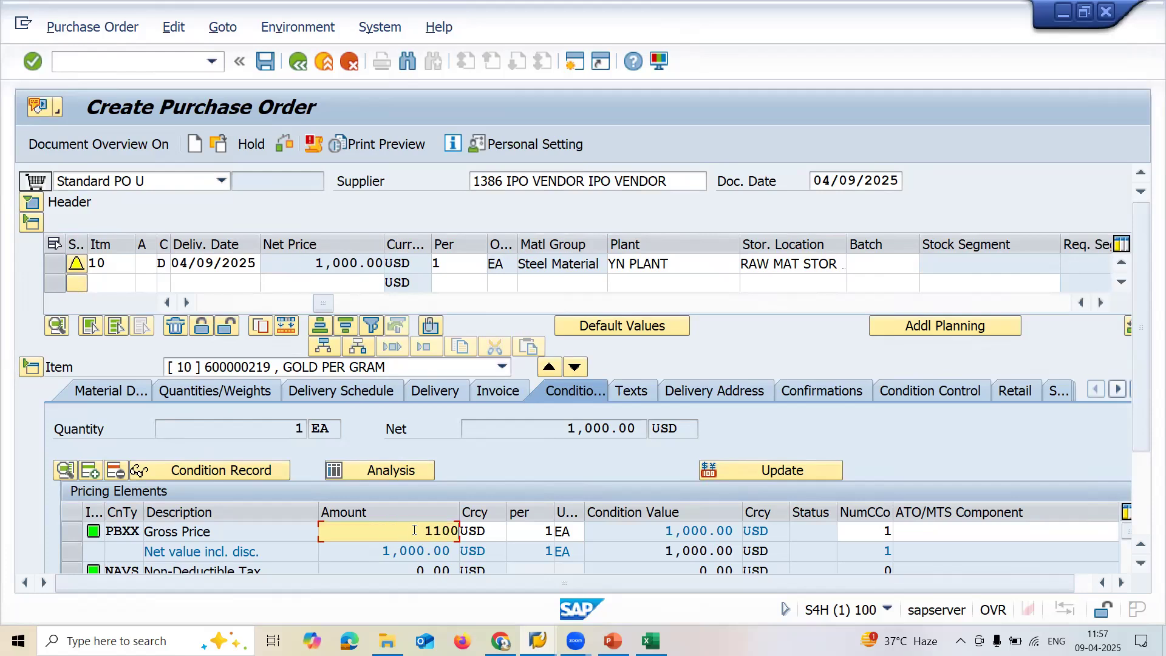
pyautogui.press('Return')
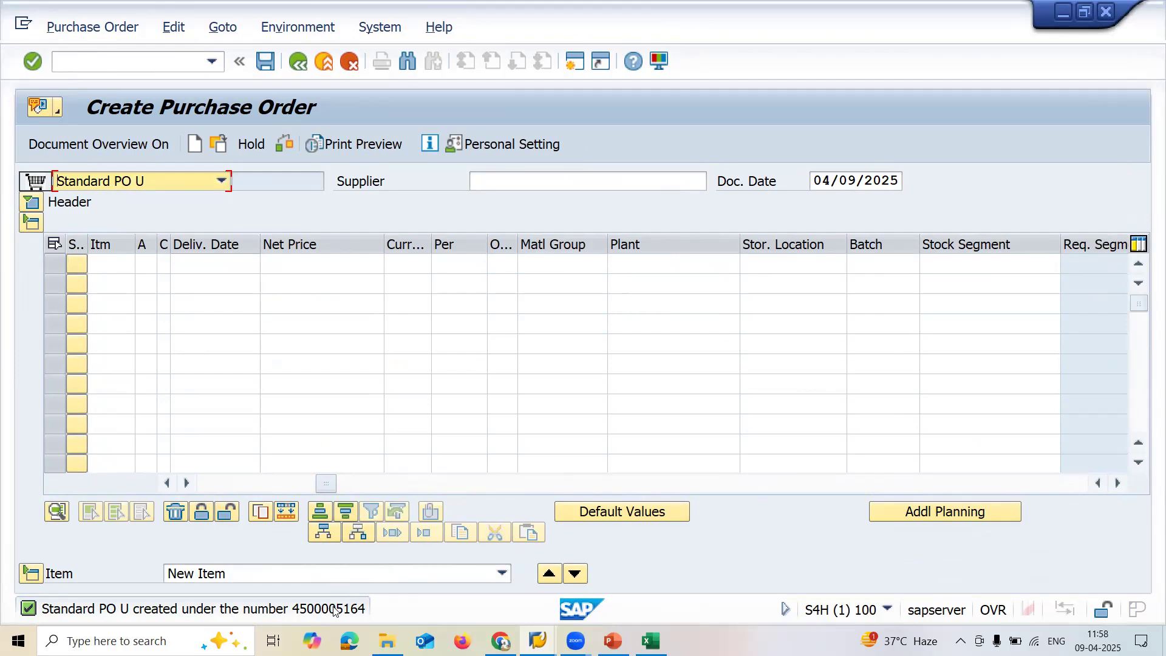
# Step: Start a goods receipt with transaction MIGO and load the purchase order just created
pyautogui.click(154, 64)
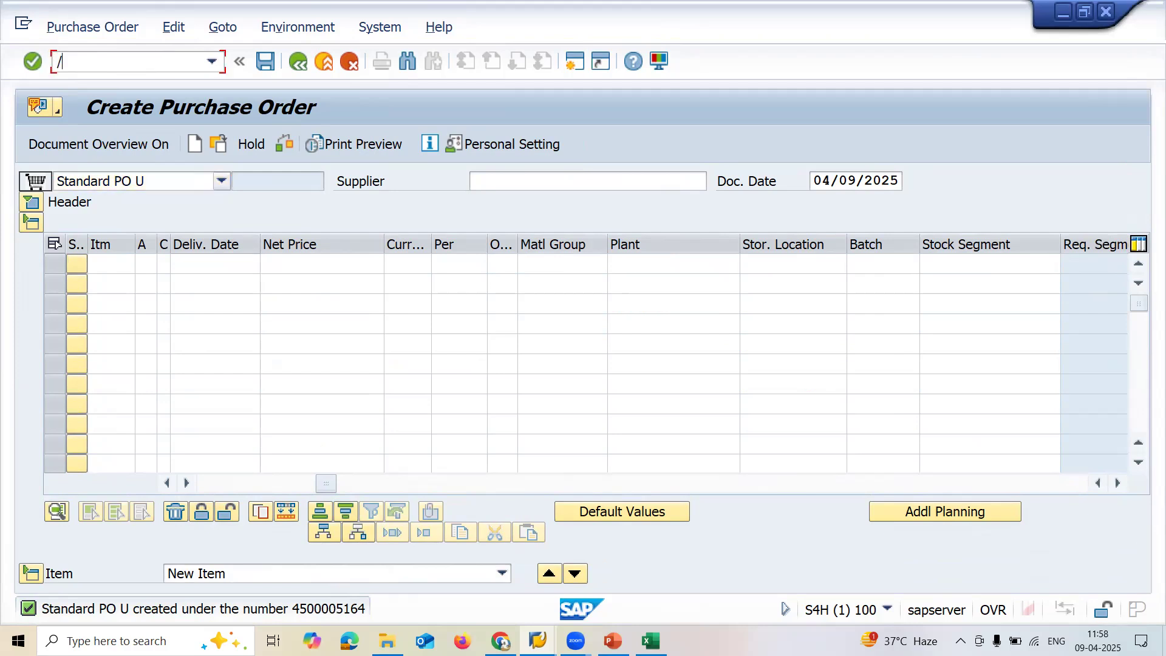
pyautogui.write('/NMIGO')
pyautogui.press('Return')
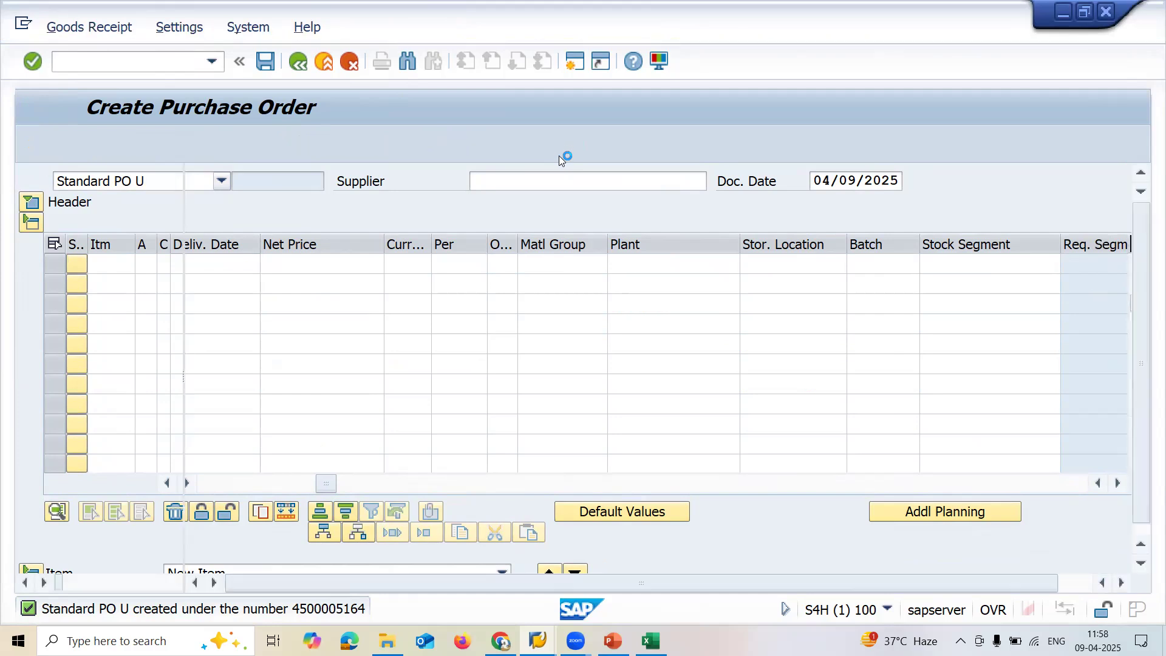
pyautogui.write('4500005166')
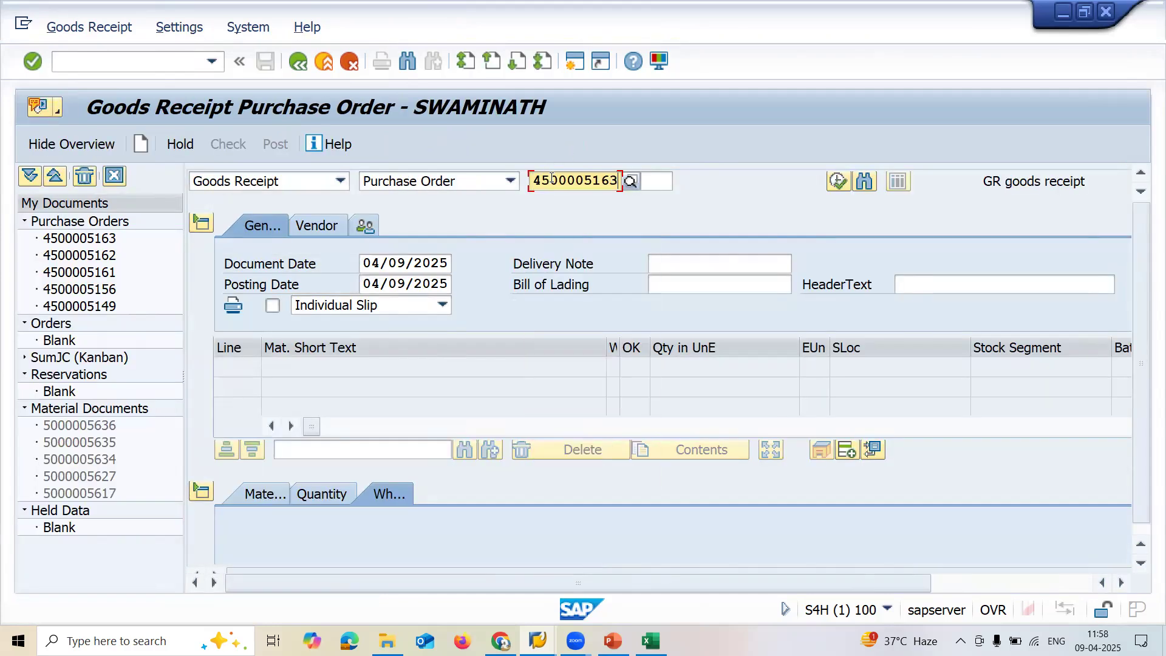
pyautogui.press('BackSpace')
pyautogui.write('4')
pyautogui.press('Return')
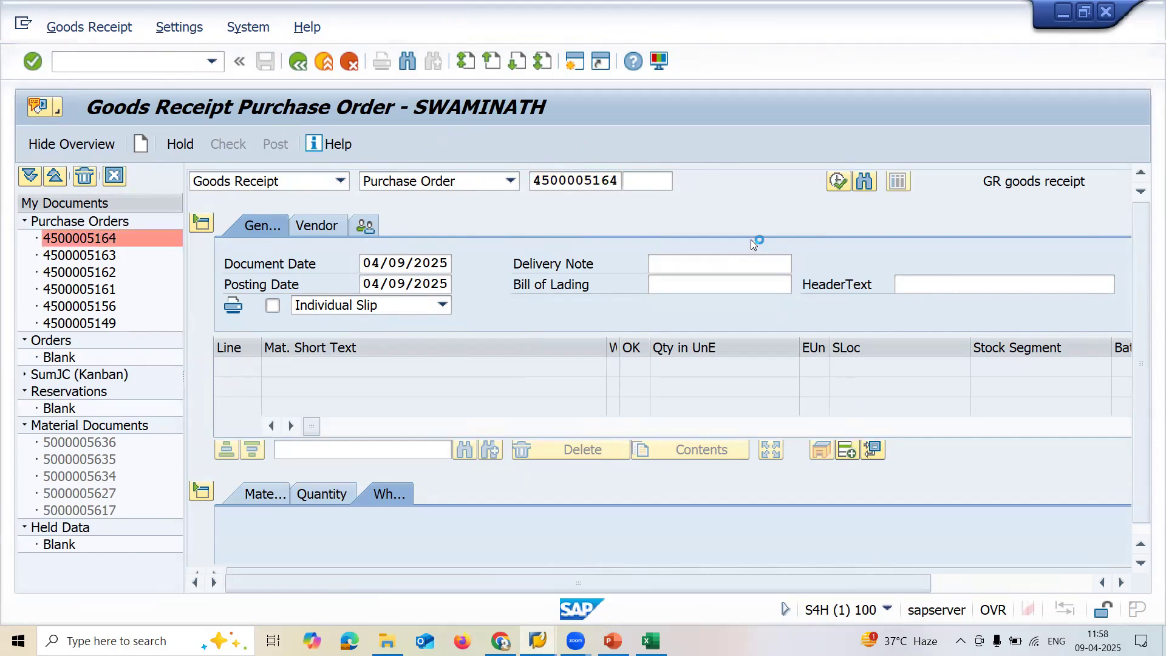
# Step: Mark the GOLD PER GRAM line as OK and post the goods receipt
pyautogui.click(849, 453)
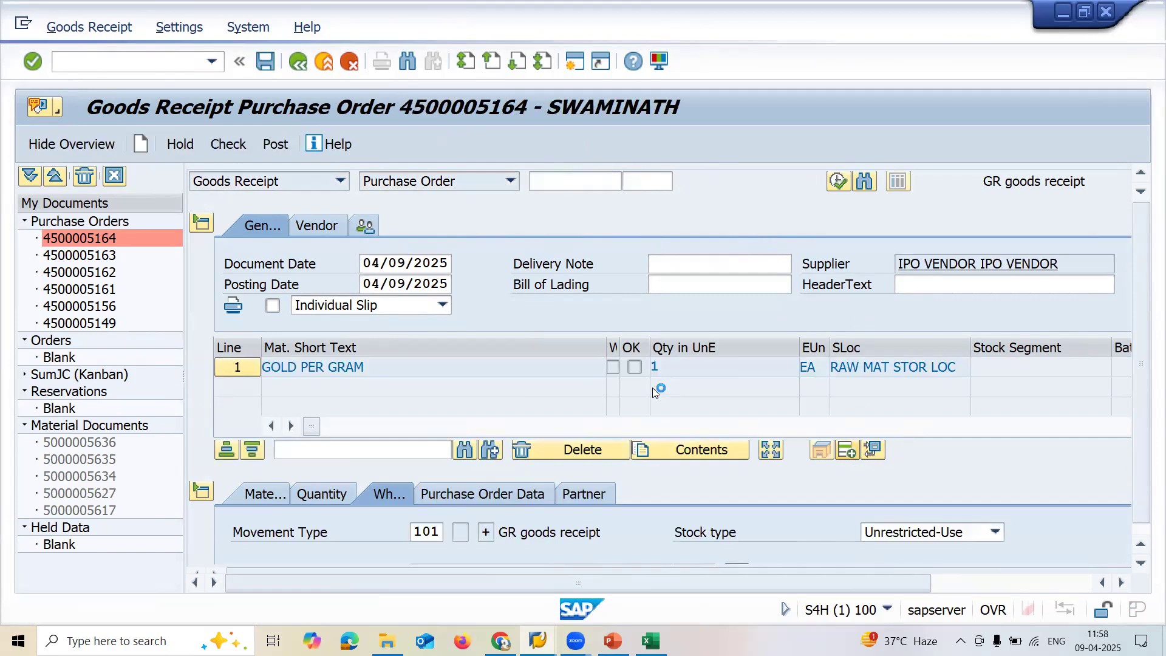
pyautogui.click(637, 373)
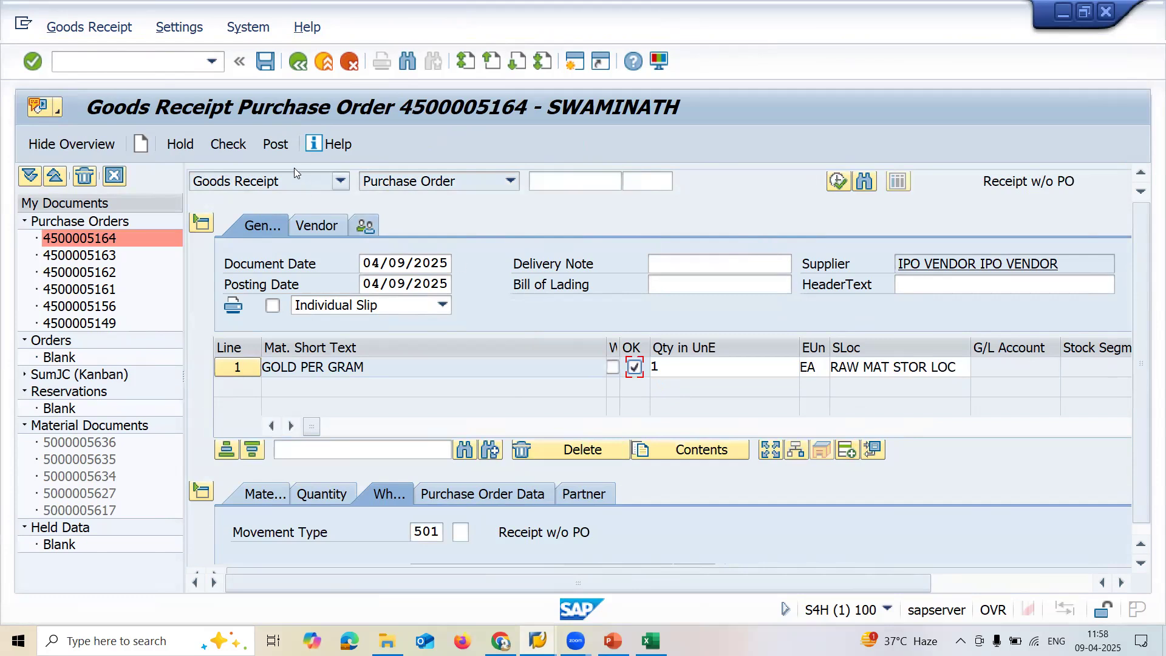
pyautogui.click(285, 152)
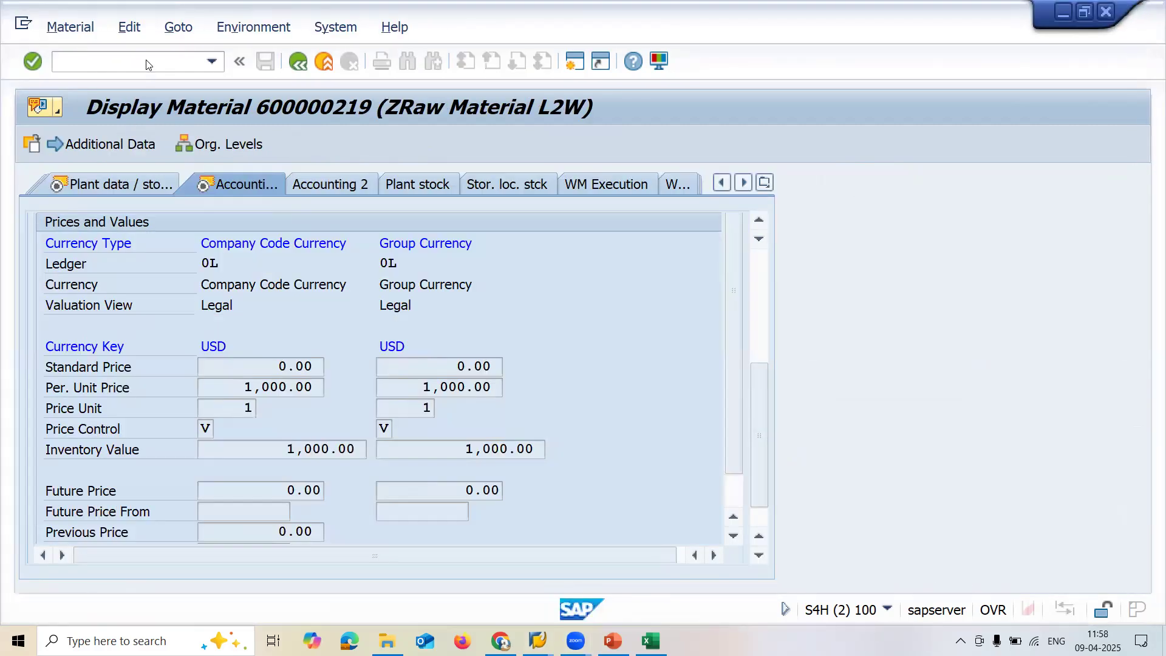
# Step: Reload material 600000219 with transaction MM03 for plant YN01 and storage location YN01
pyautogui.click(147, 61)
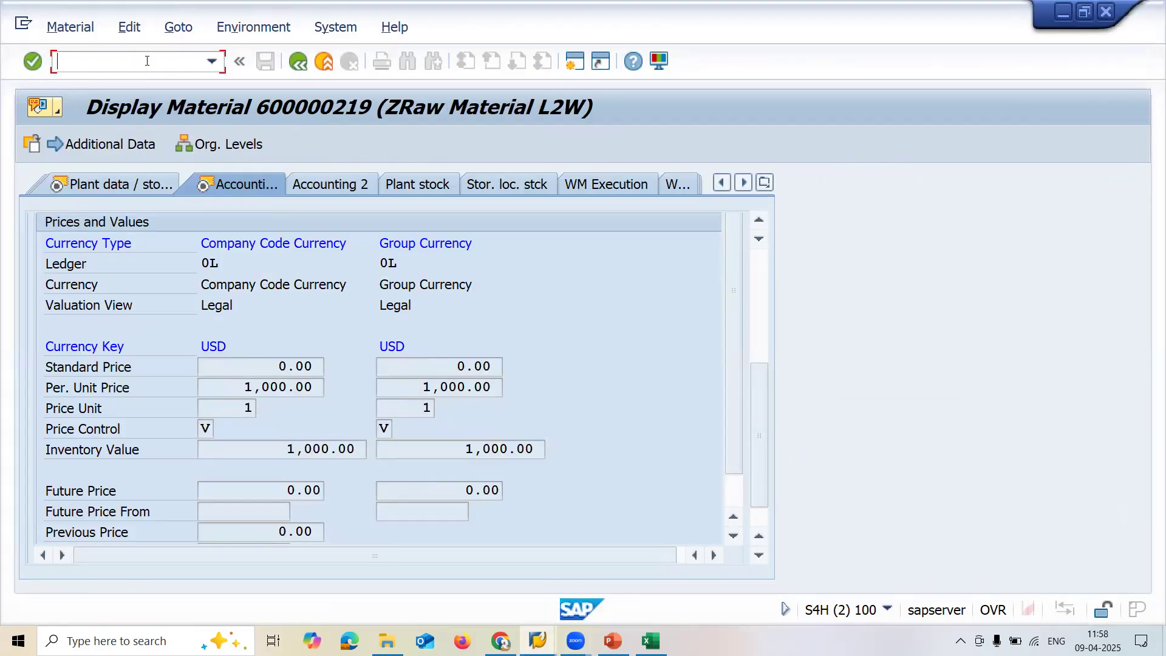
pyautogui.write('/NMM03')
pyautogui.press('Return')
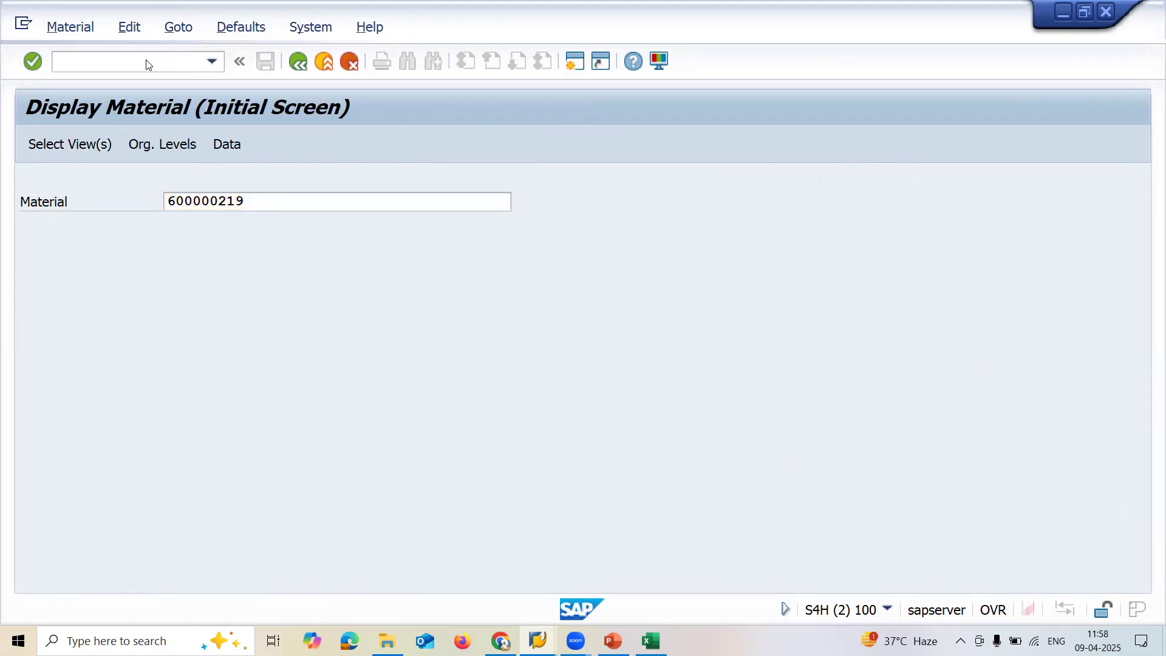
pyautogui.press('Return')
pyautogui.press('Return')
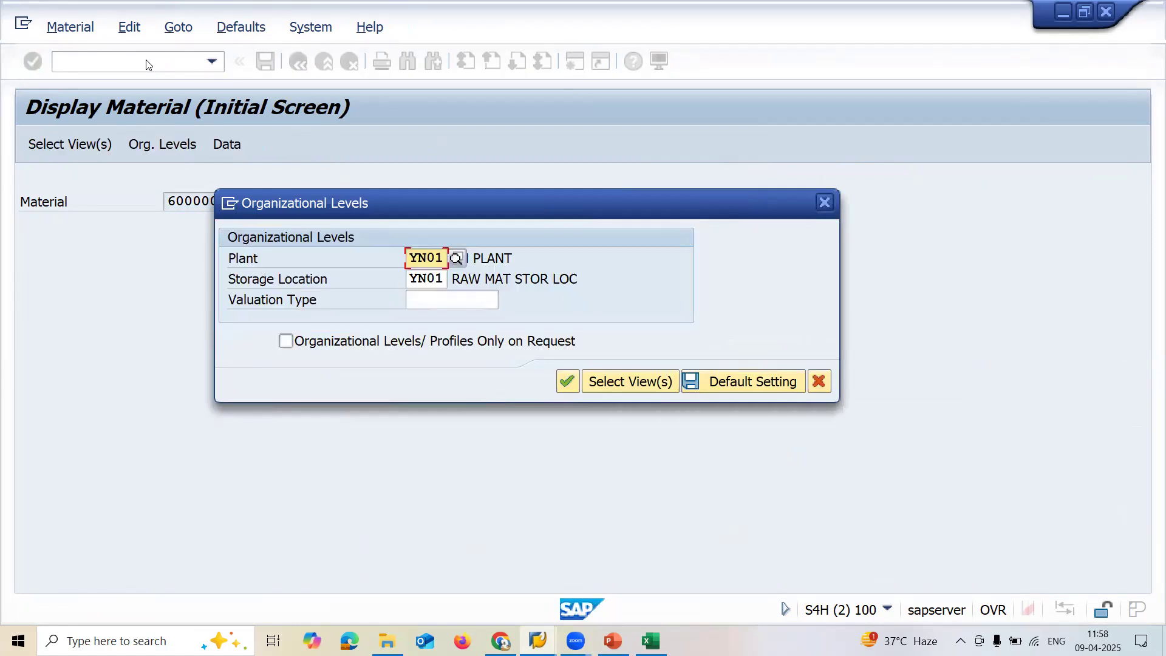
pyautogui.press('Return')
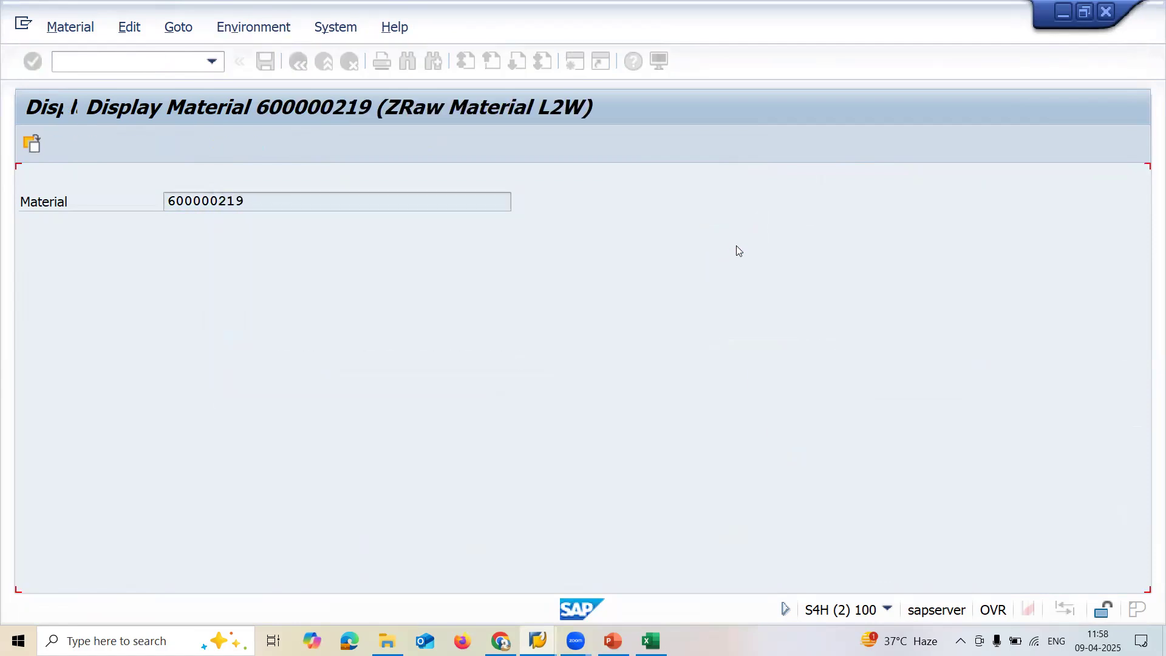
# Step: Examine the per unit price and inventory value in the Accounting 1 view of GOLD PER GRAM
pyautogui.click(765, 183)
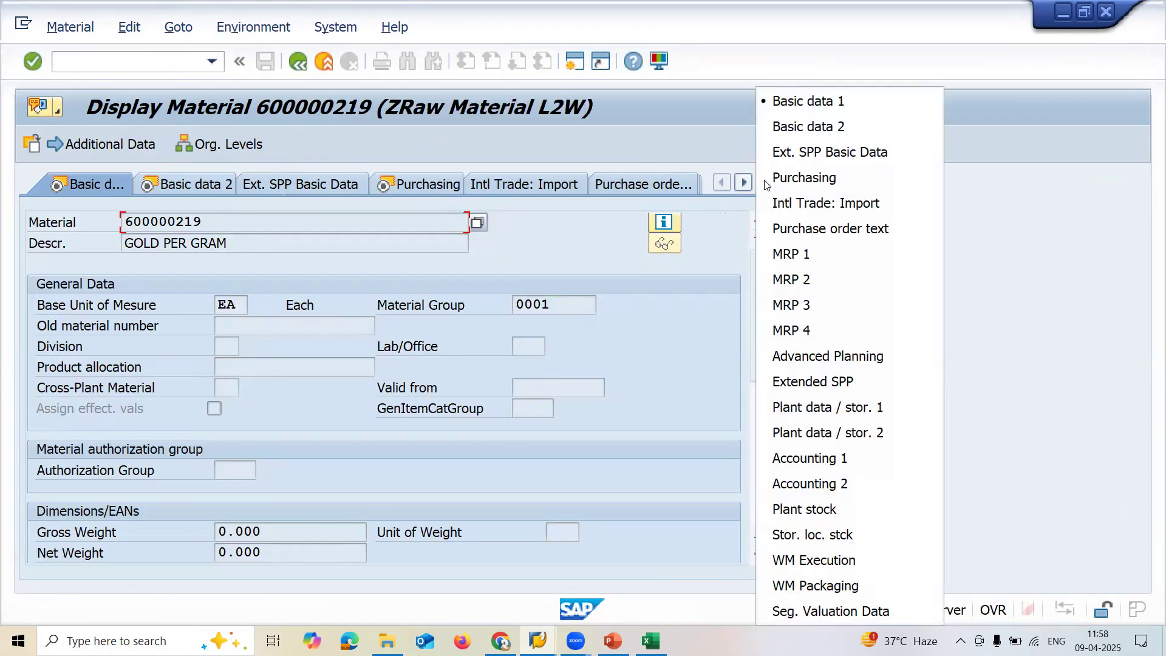
pyautogui.click(816, 465)
pyautogui.moveTo(761, 342); pyautogui.dragTo(764, 471)
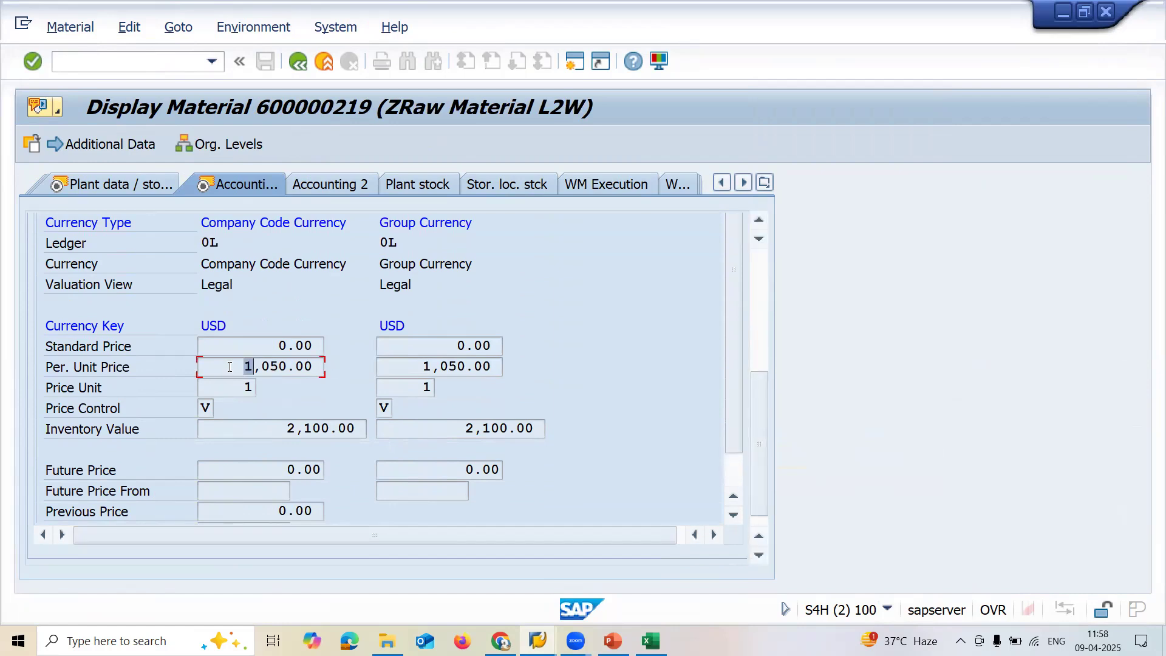
pyautogui.click(278, 426)
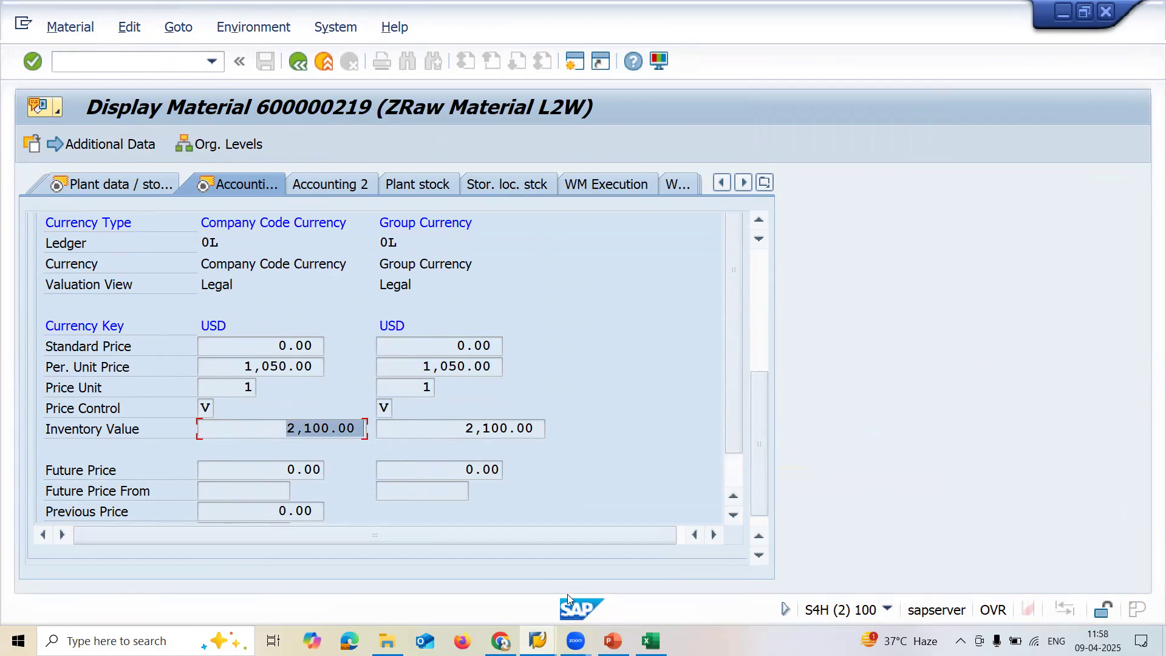
# Step: Compare the average and sum of GOLD PER GRAM's two PO/GR prices in the Excel sheet with SAP's unit price and inventory value
pyautogui.click(651, 641)
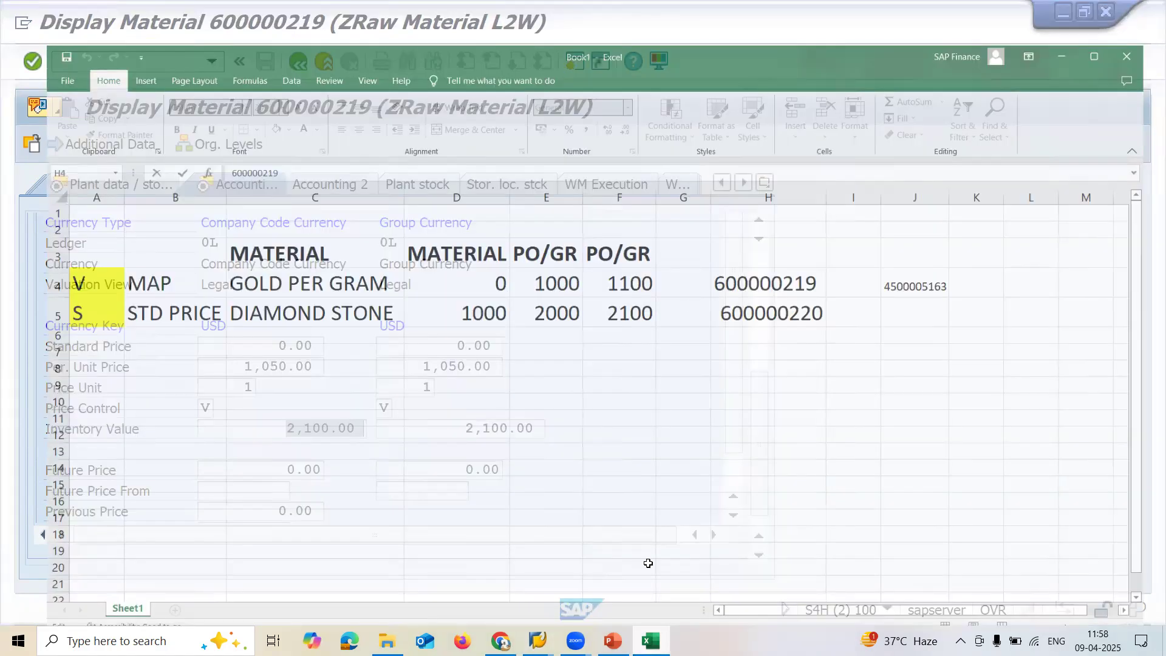
pyautogui.click(601, 253)
pyautogui.click(545, 251)
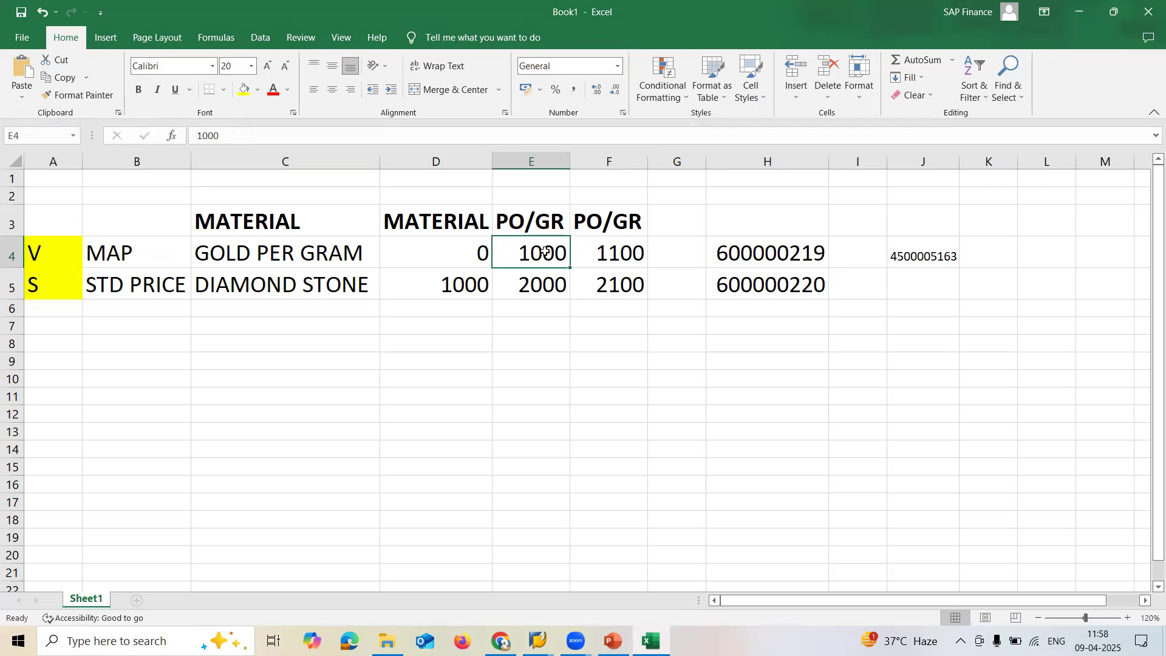
pyautogui.hotkey('shift', 'Right')
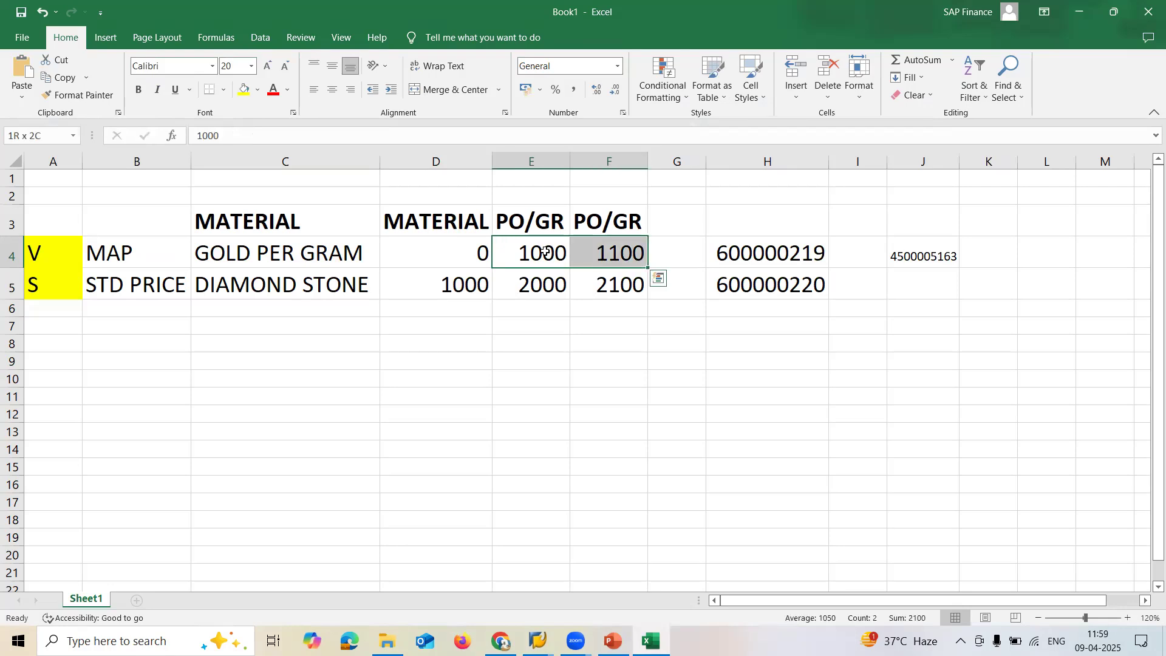
pyautogui.hotkey('alt', 'Tab')
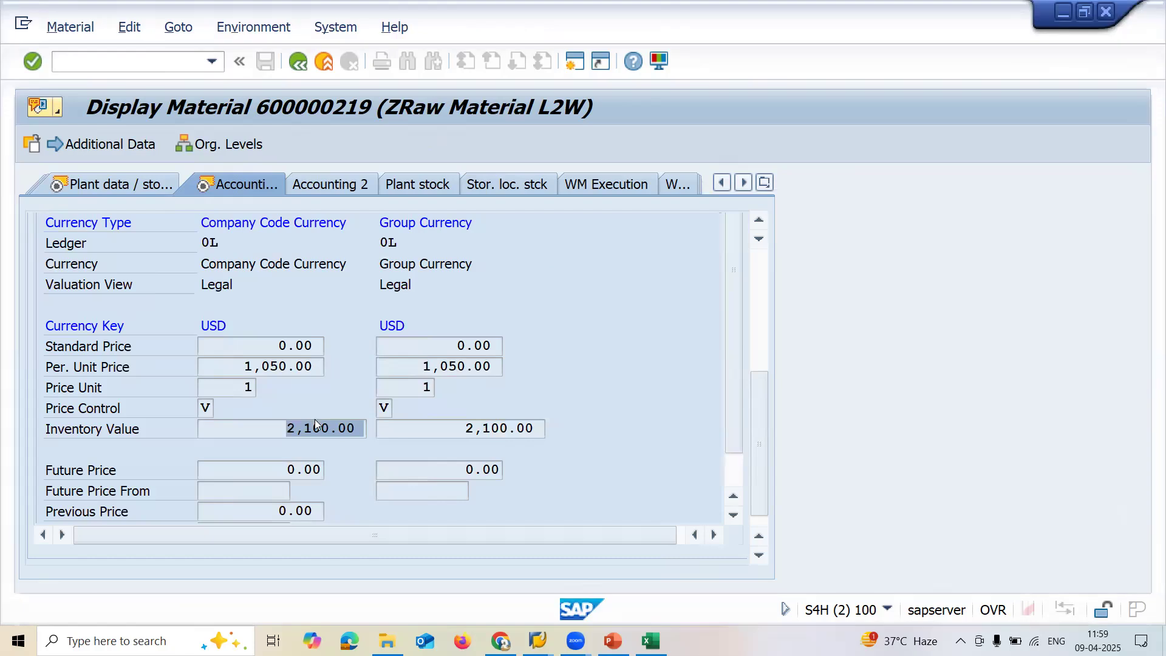
pyautogui.click(270, 367)
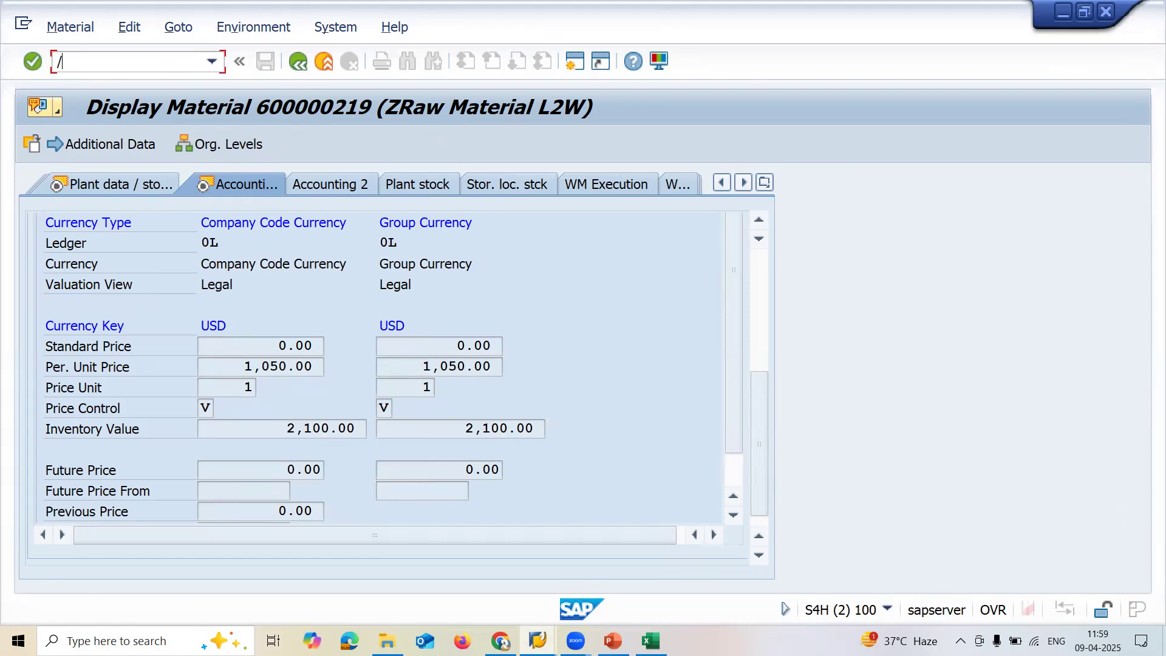
# Step: Display the material document of the latest GOLD PER GRAM goods receipt in the goods receipt transaction
pyautogui.press('Return')
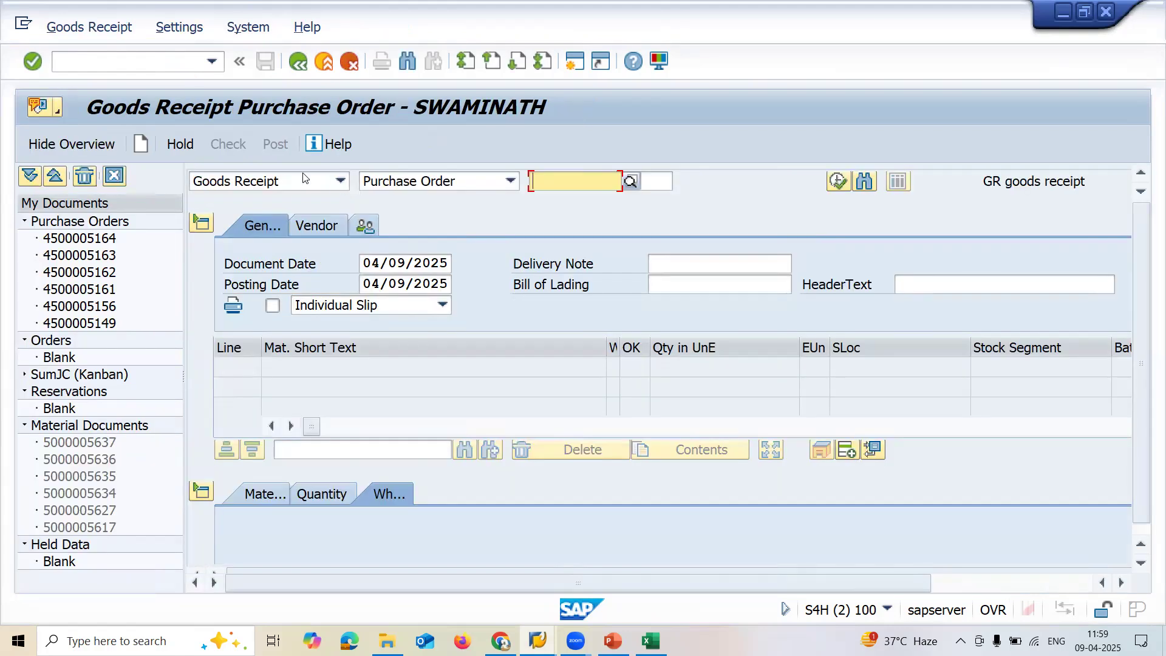
pyautogui.click(341, 181)
pyautogui.click(283, 228)
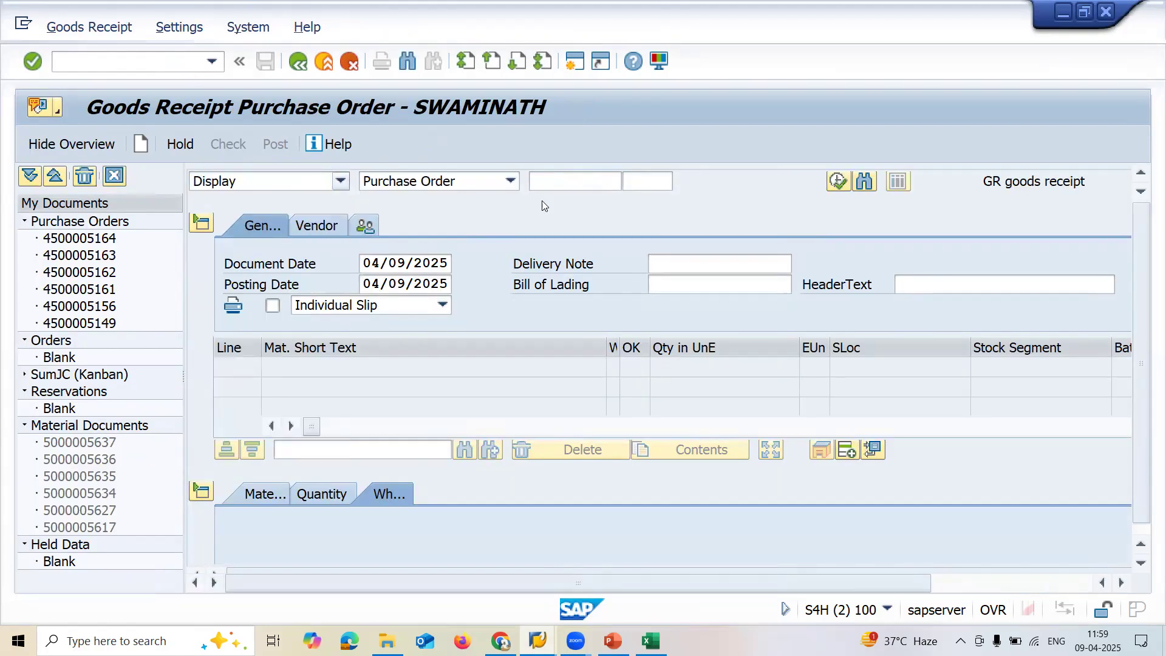
pyautogui.press('Return')
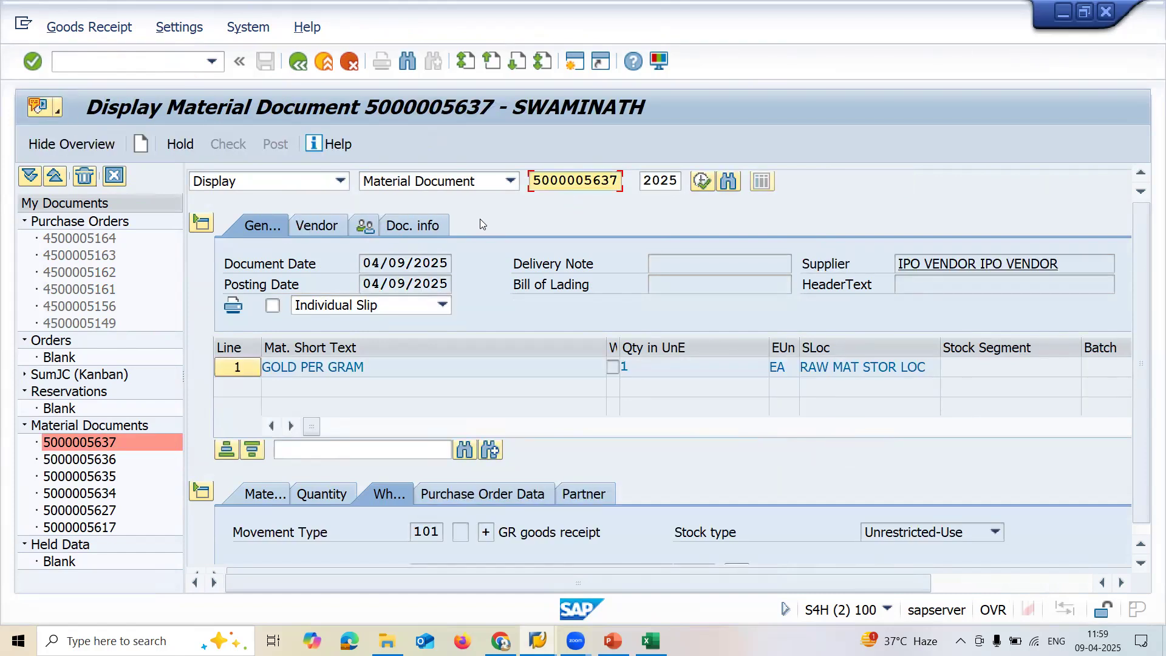
# Step: List the goods receipt's FI documents, check the value change in the material ledger document and open the accounting document
pyautogui.click(425, 225)
pyautogui.click(921, 263)
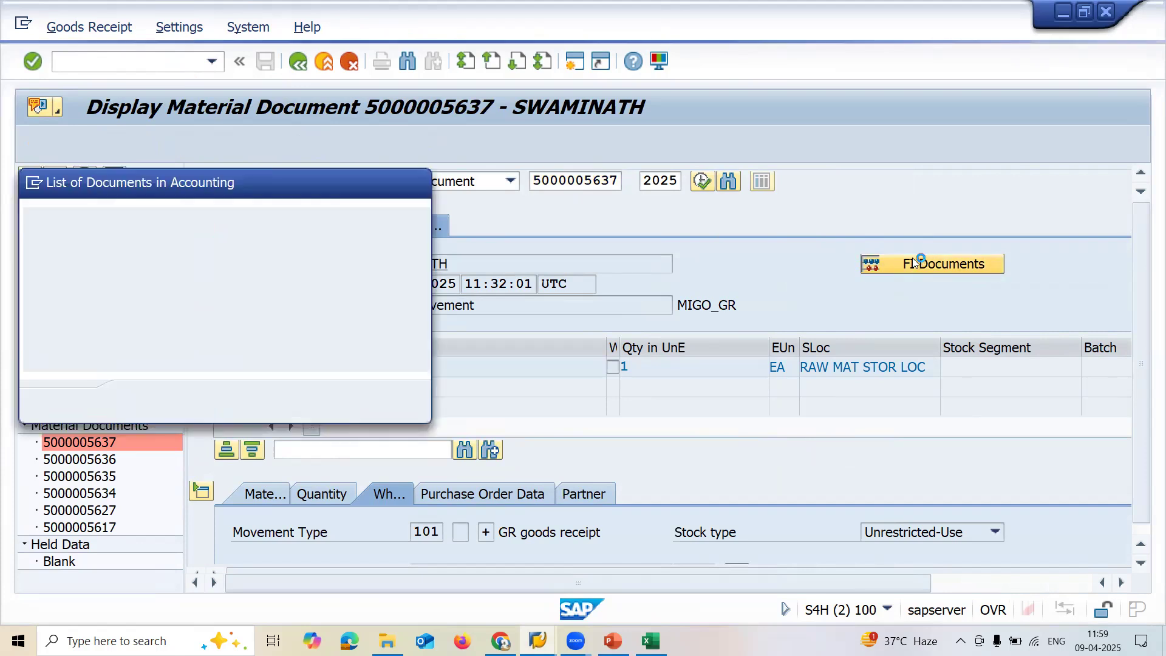
pyautogui.doubleClick(138, 297)
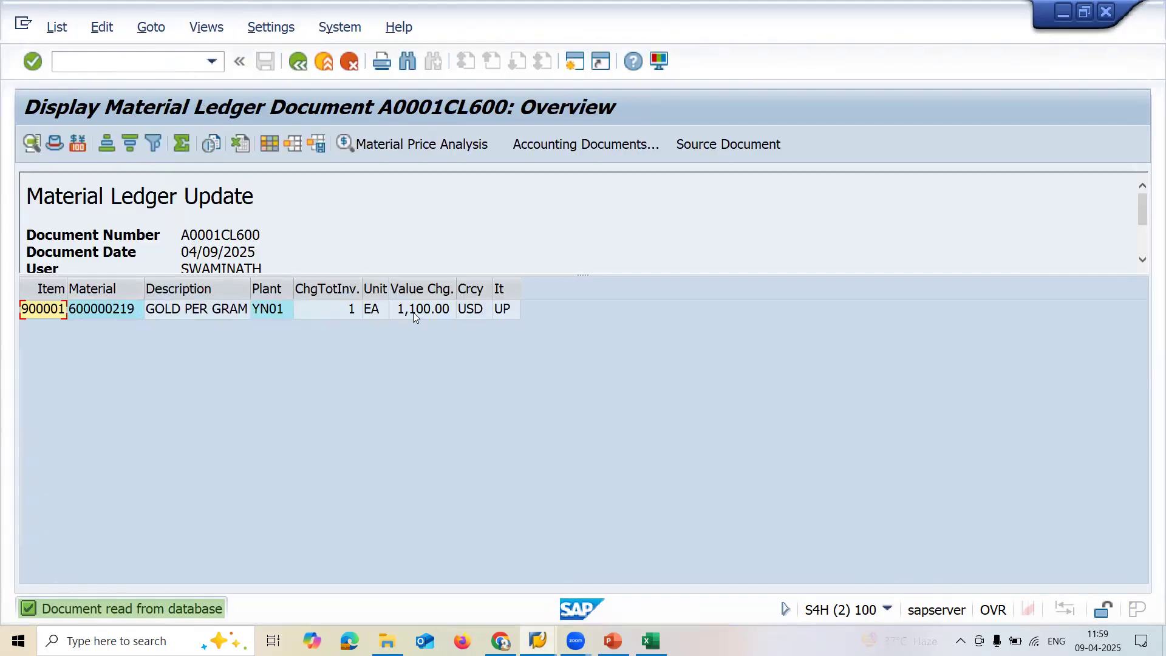
pyautogui.click(413, 311)
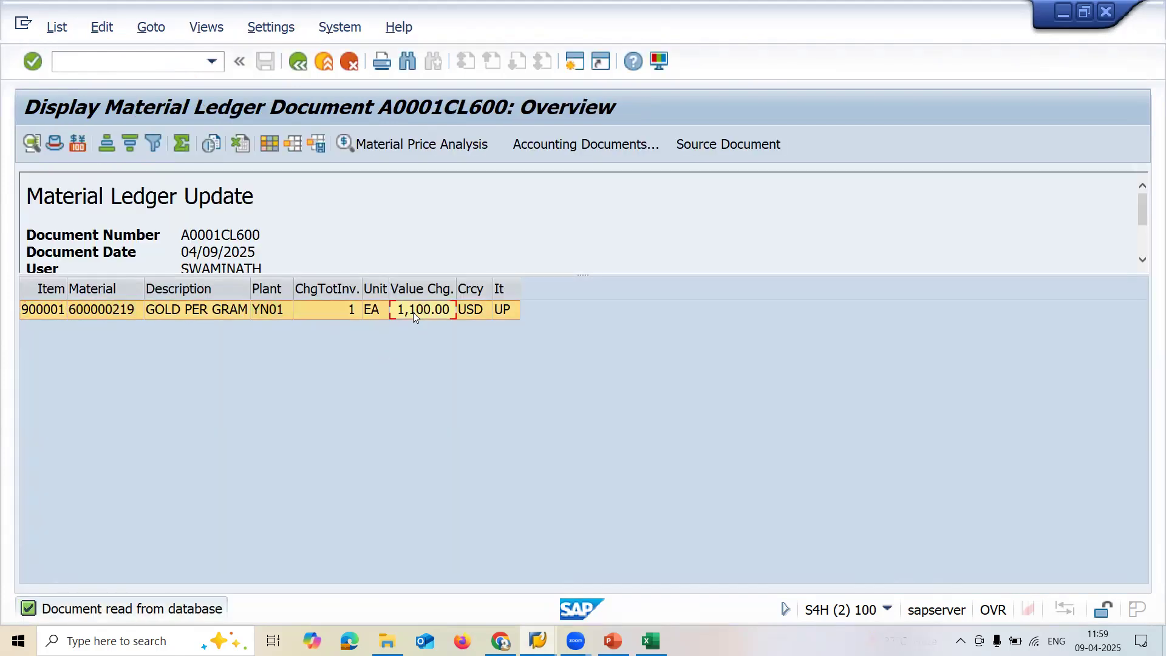
pyautogui.click(298, 62)
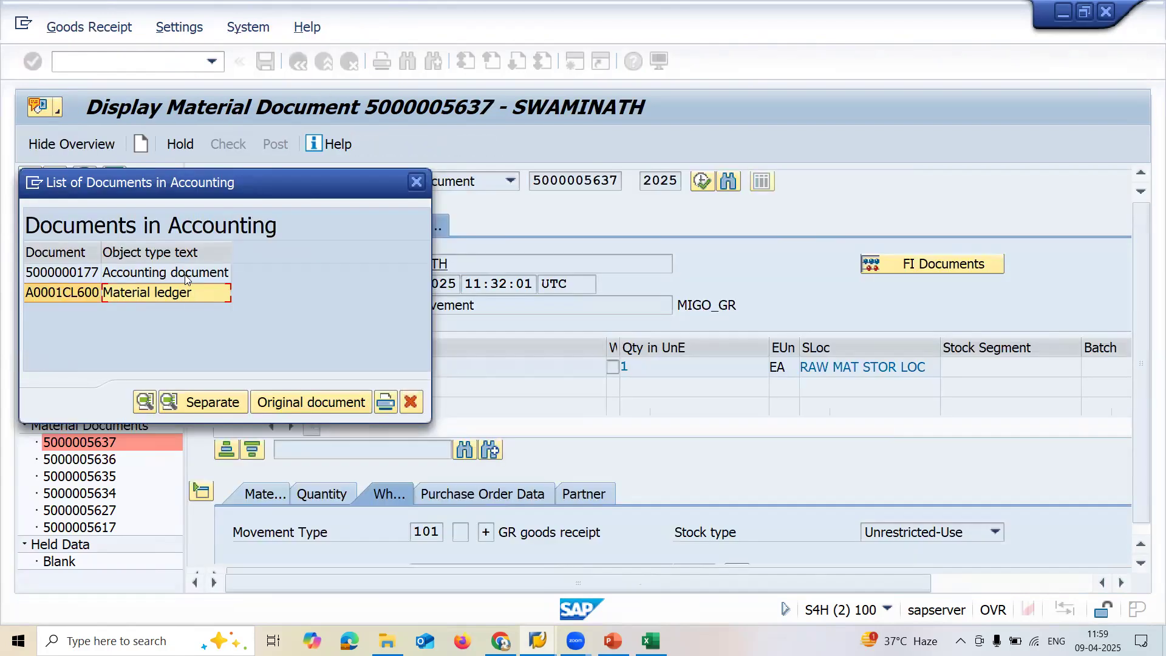
pyautogui.doubleClick(185, 275)
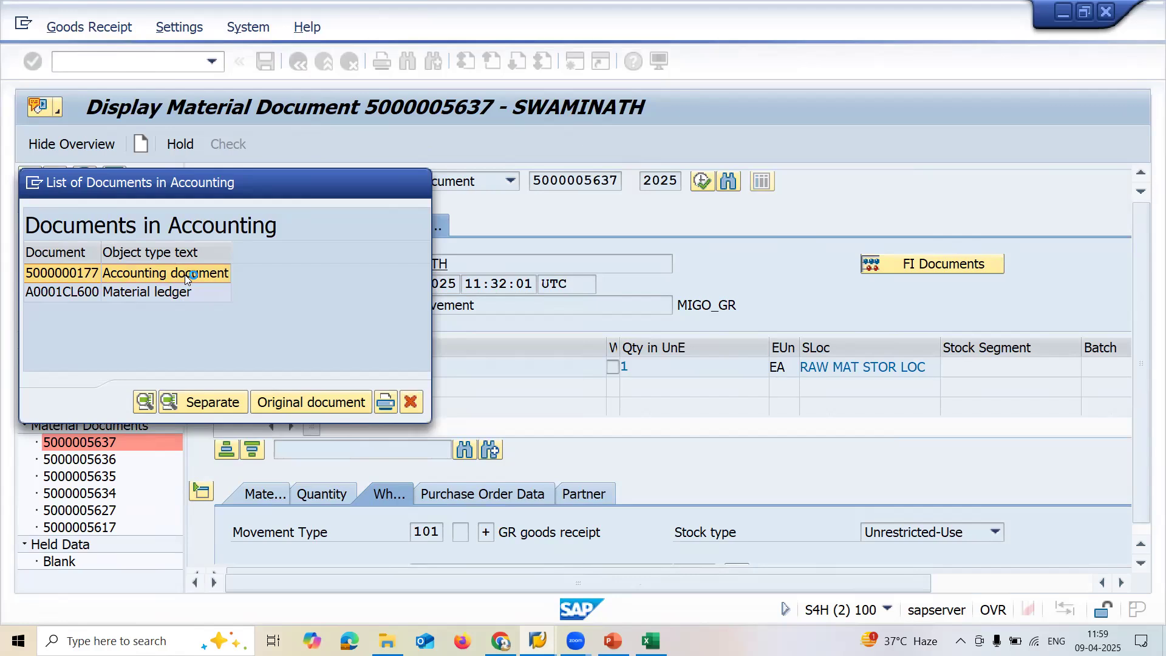
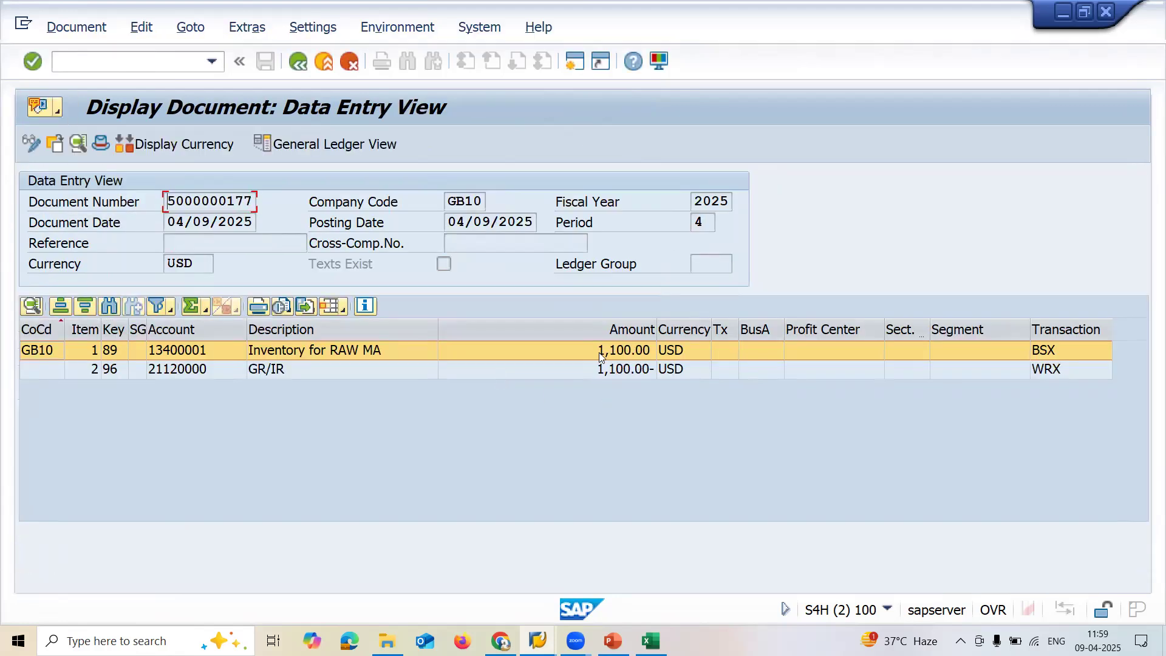
# Step: Examine the inventory and GR/IR line items of the accounting document, and return to the material document
pyautogui.click(599, 351)
pyautogui.doubleClick(598, 375)
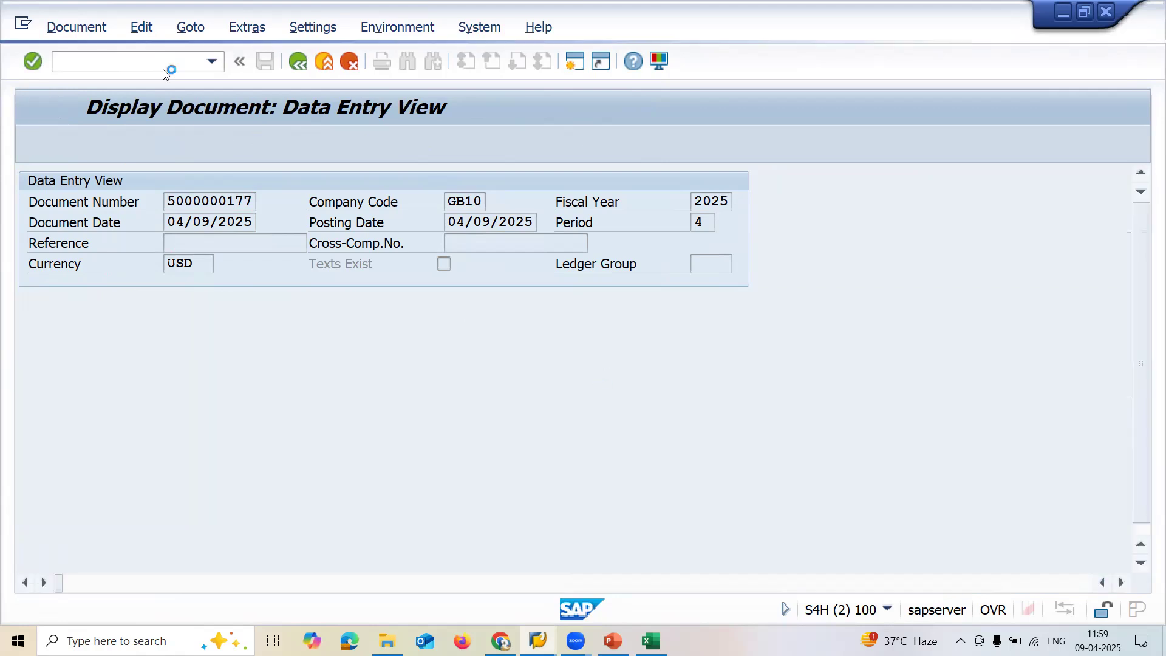
pyautogui.click(166, 407)
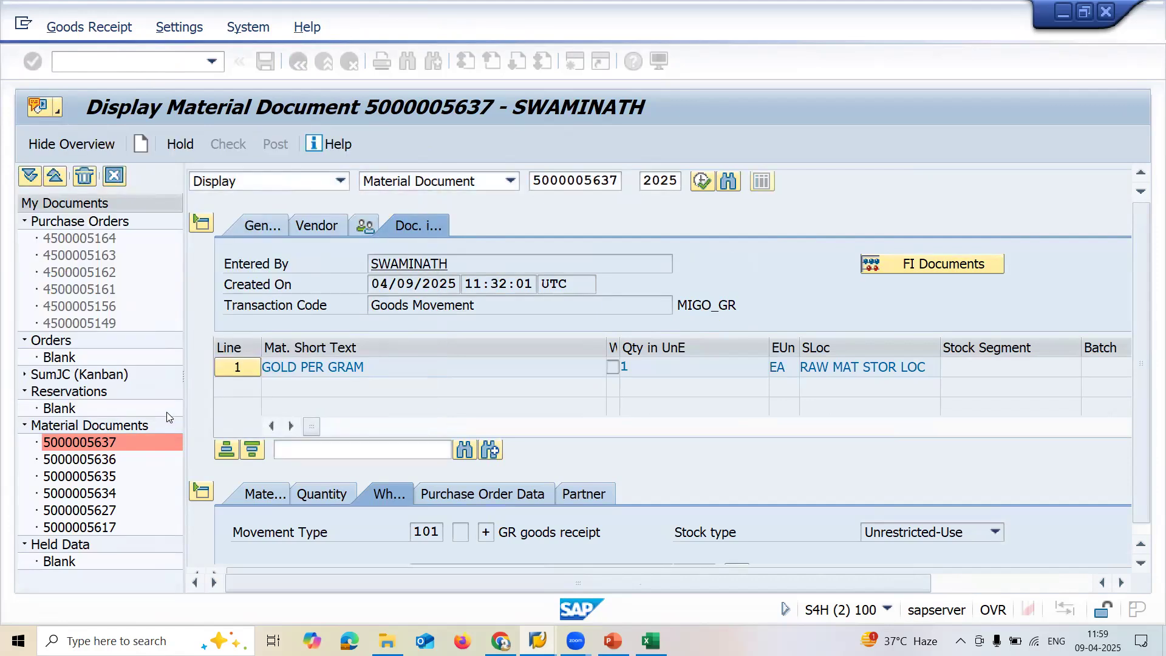
# Step: Start a new purchase order (ME21N) for supplier 1386 IPO VENDOR with purchasing organization YN01, purchasing group 001 and company code GB10
pyautogui.click(175, 63)
pyautogui.write('/NME21N')
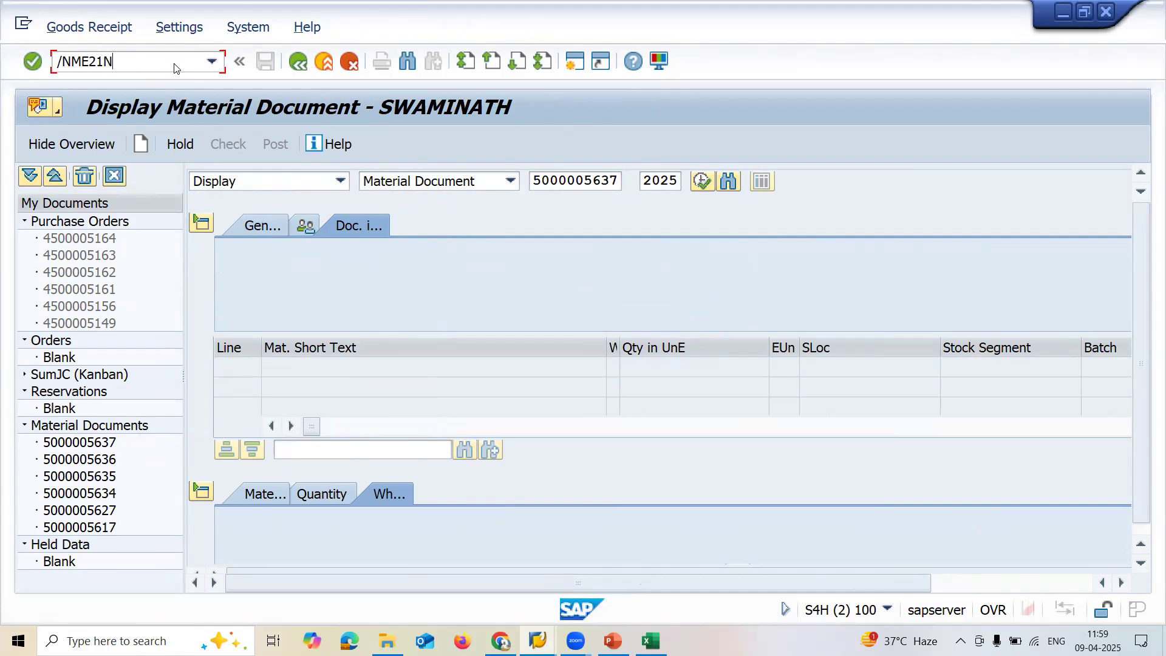
pyautogui.press('Return')
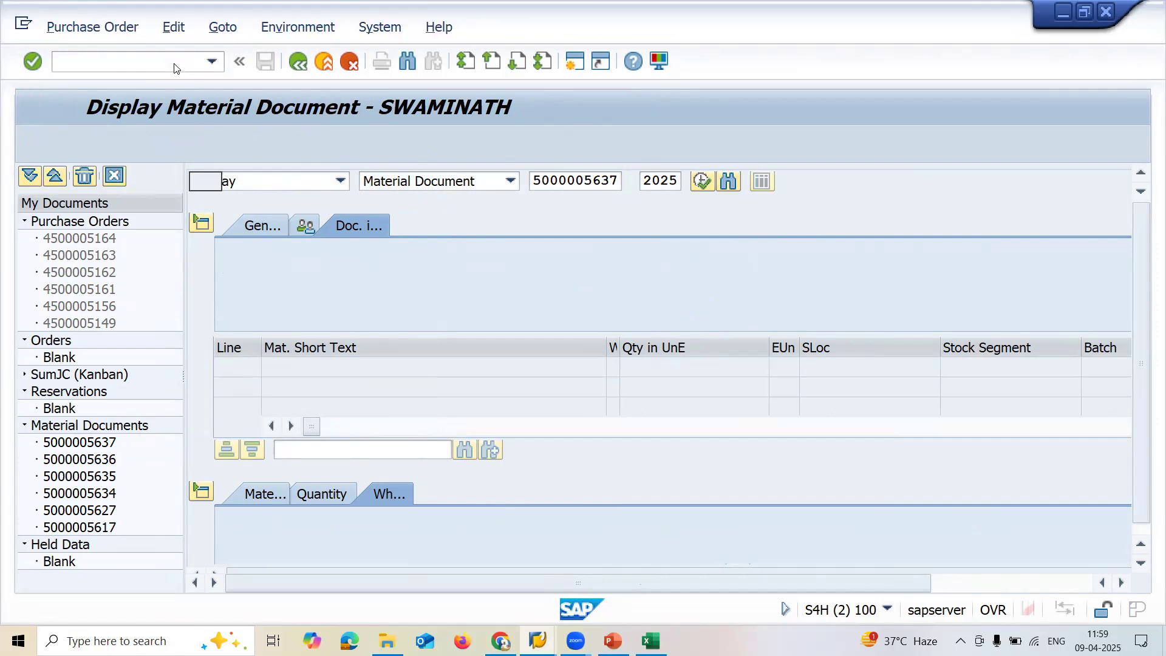
pyautogui.click(518, 182)
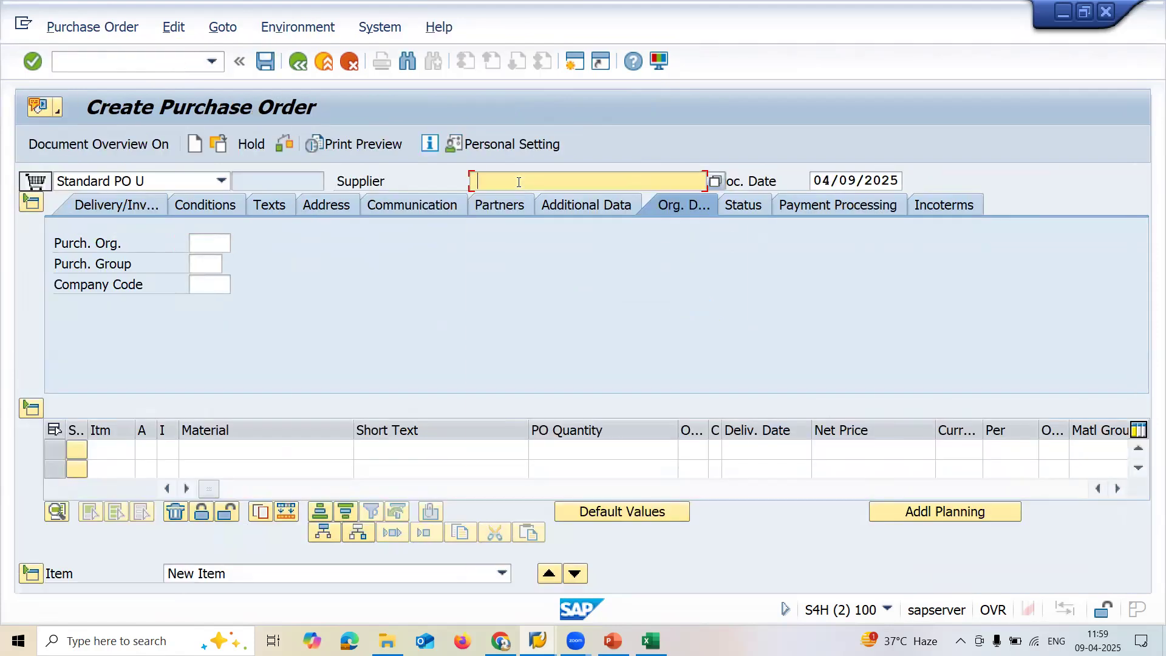
pyautogui.press('Return')
pyautogui.press('Return')
pyautogui.press('Return')
pyautogui.press('Return')
pyautogui.press('Return')
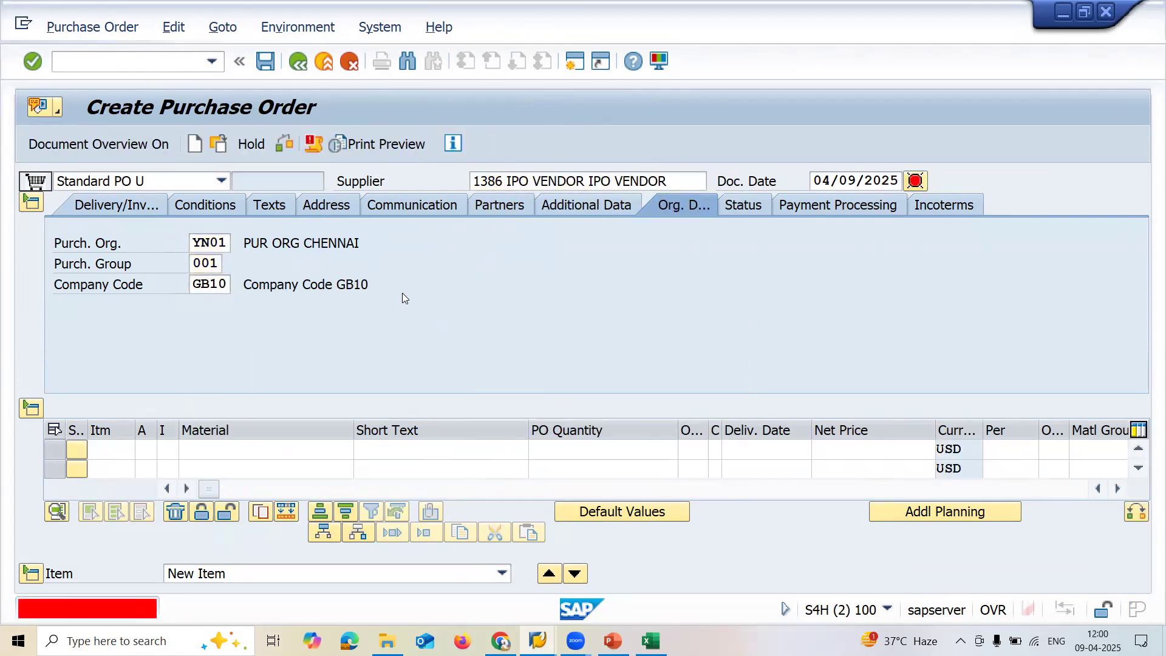
# Step: Switch to the Excel sheet and copy DIAMOND STONE's material number, 600000220
pyautogui.click(651, 641)
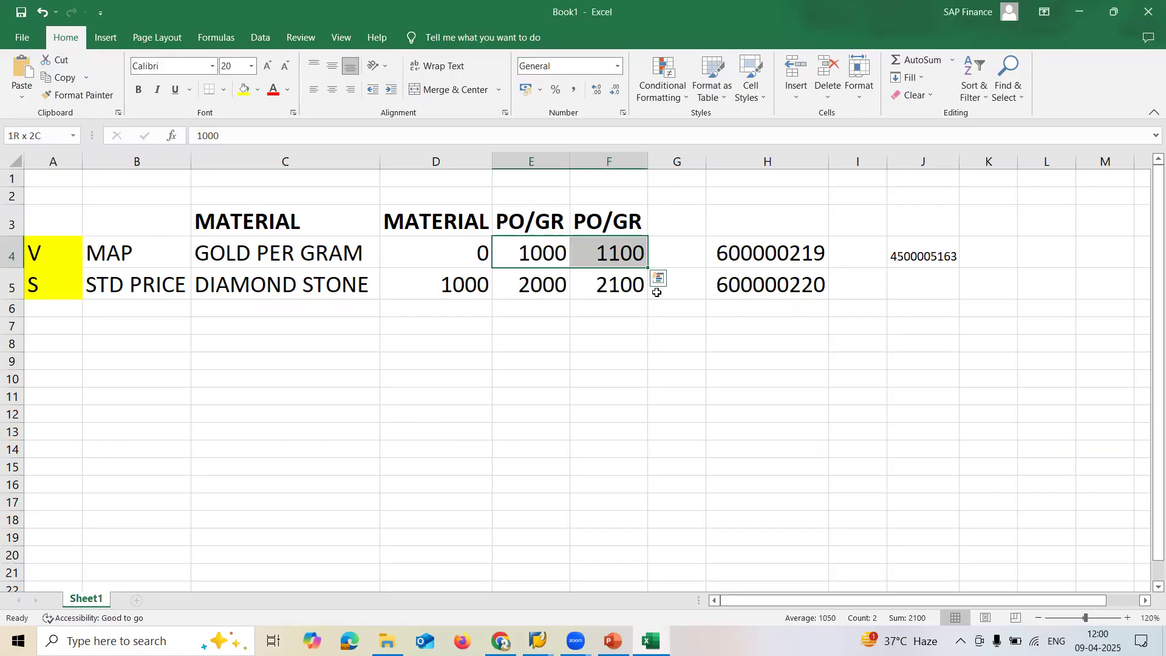
pyautogui.click(165, 284)
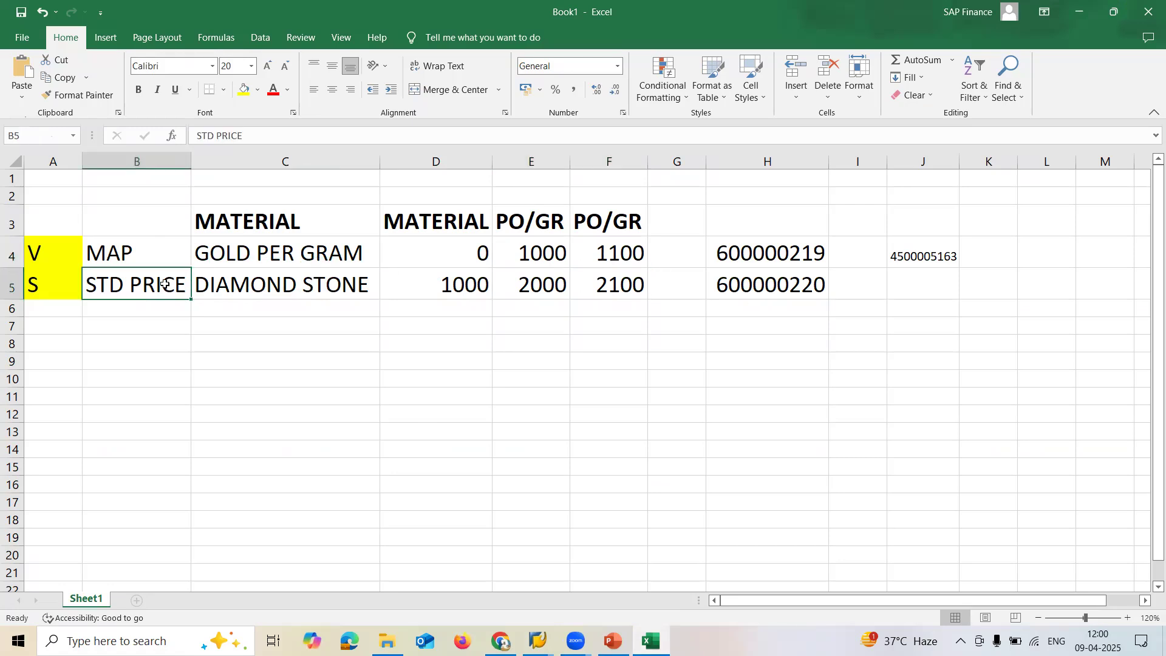
pyautogui.click(733, 287)
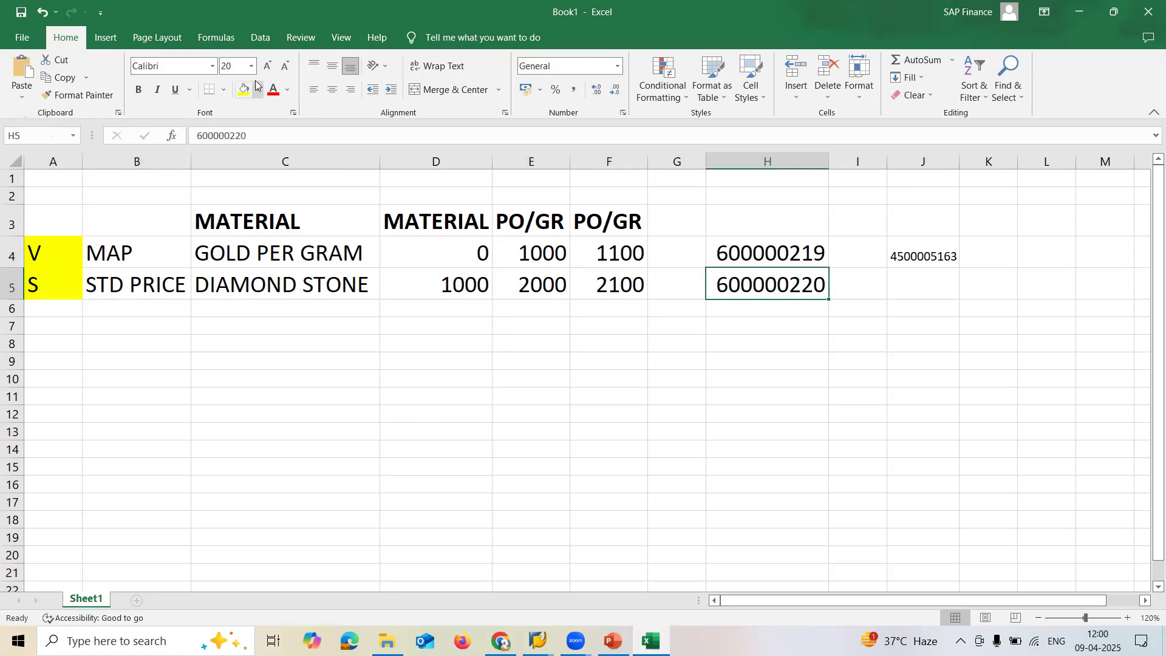
pyautogui.click(257, 133)
pyautogui.hotkey('shift', 'Left')
pyautogui.hotkey('shift', 'Left')
pyautogui.hotkey('shift', 'Left')
pyautogui.hotkey('shift', 'Left')
pyautogui.hotkey('shift', 'Left')
pyautogui.hotkey('shift', 'Left')
pyautogui.hotkey('shift', 'Left')
pyautogui.hotkey('shift', 'Left')
pyautogui.hotkey('ctrl', 'c')
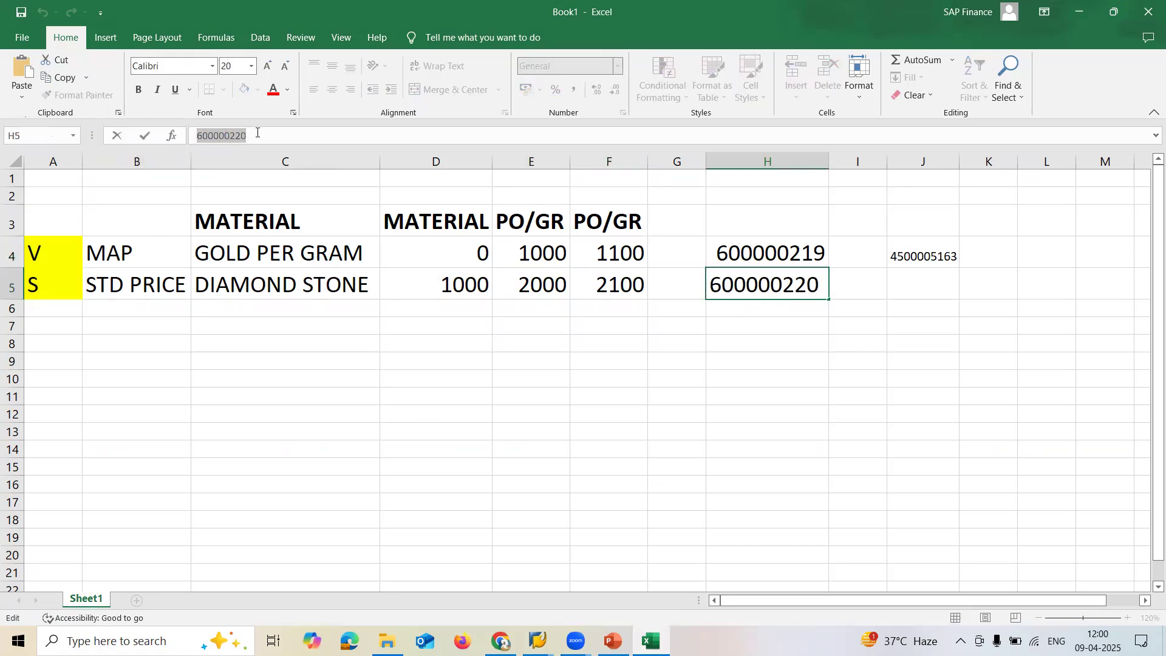
# Step: Switch back to SAP and enter material 600000220 as the purchase order's first item
pyautogui.hotkey('alt', 'Tab')
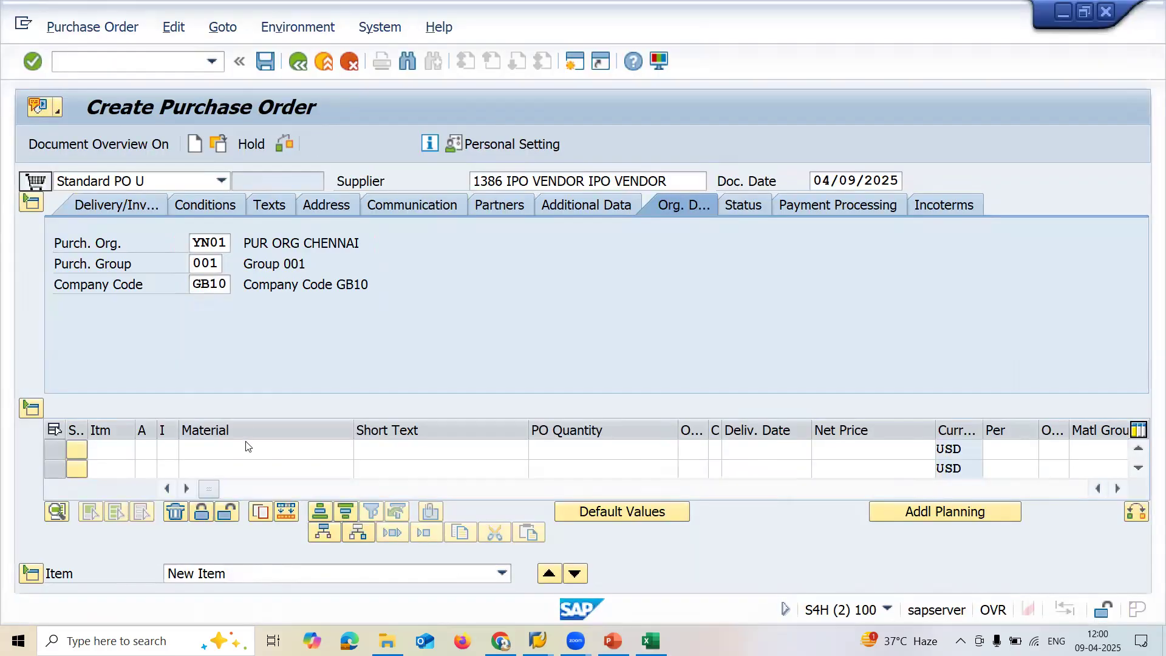
pyautogui.click(247, 447)
pyautogui.hotkey('ctrl', 'v')
pyautogui.press('Return')
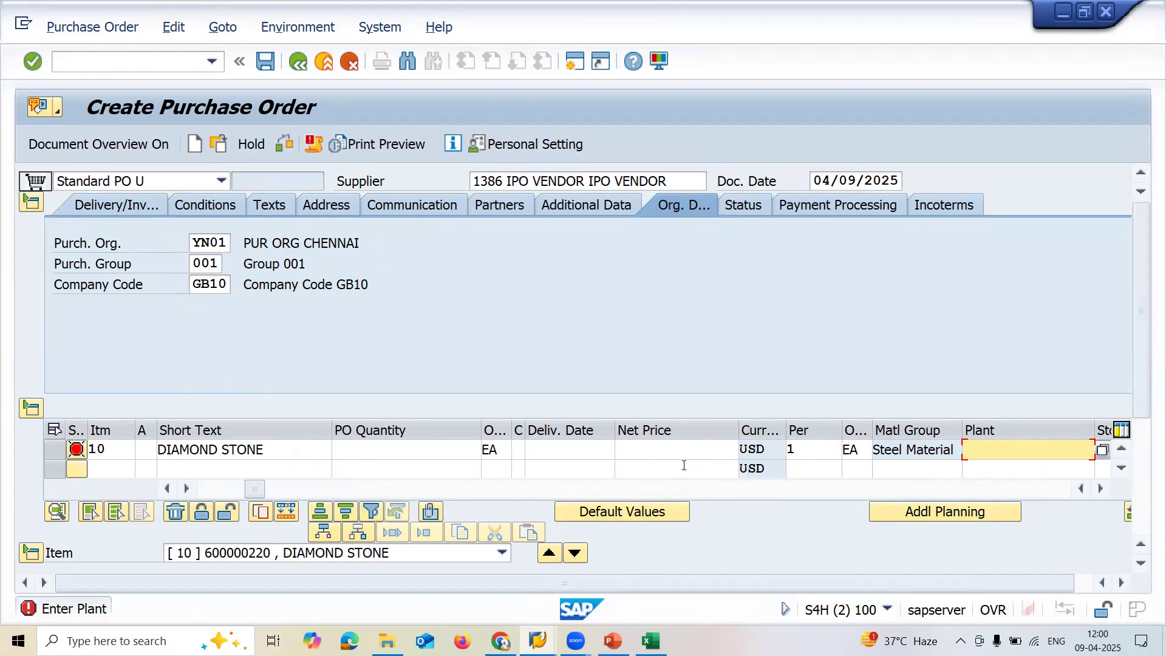
# Step: Look up DIAMOND STONE's first PO/GR price in Excel and set the item's net price to 2000 in SAP
pyautogui.hotkey('alt', 'Tab')
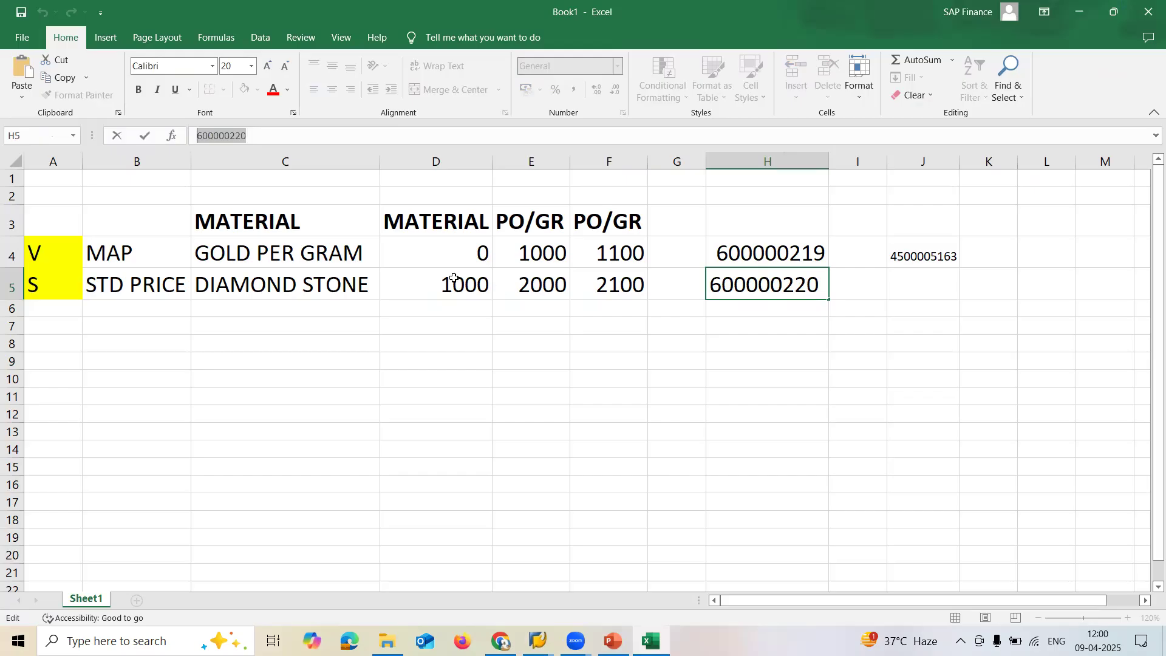
pyautogui.click(453, 278)
pyautogui.hotkey('alt', 'Tab')
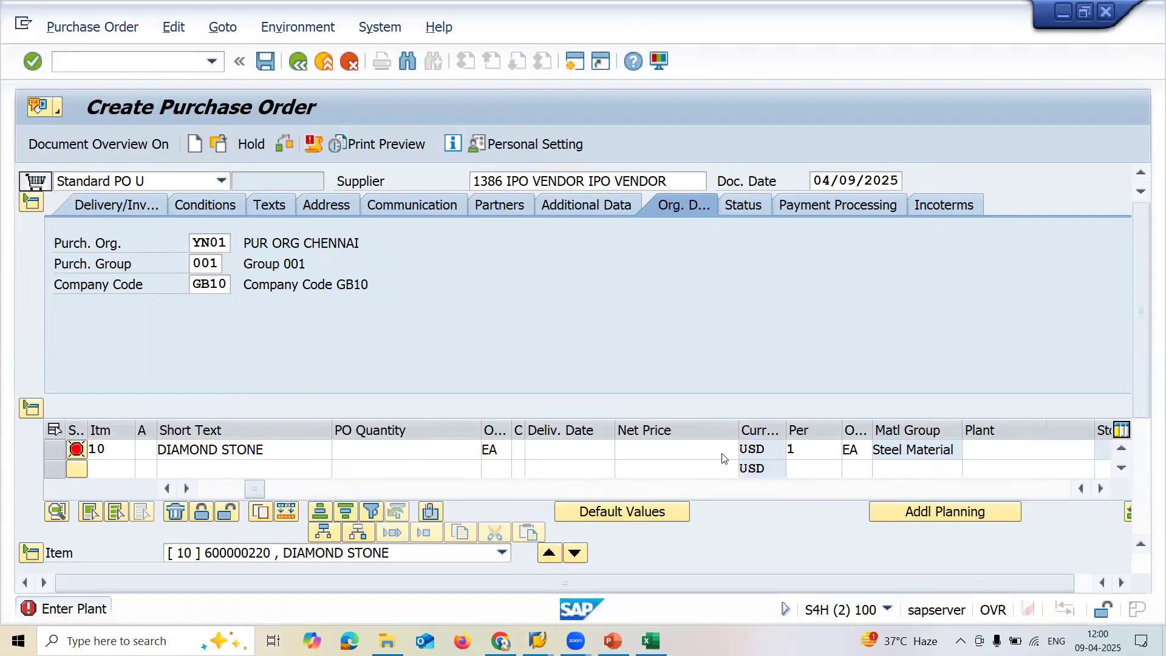
pyautogui.click(698, 449)
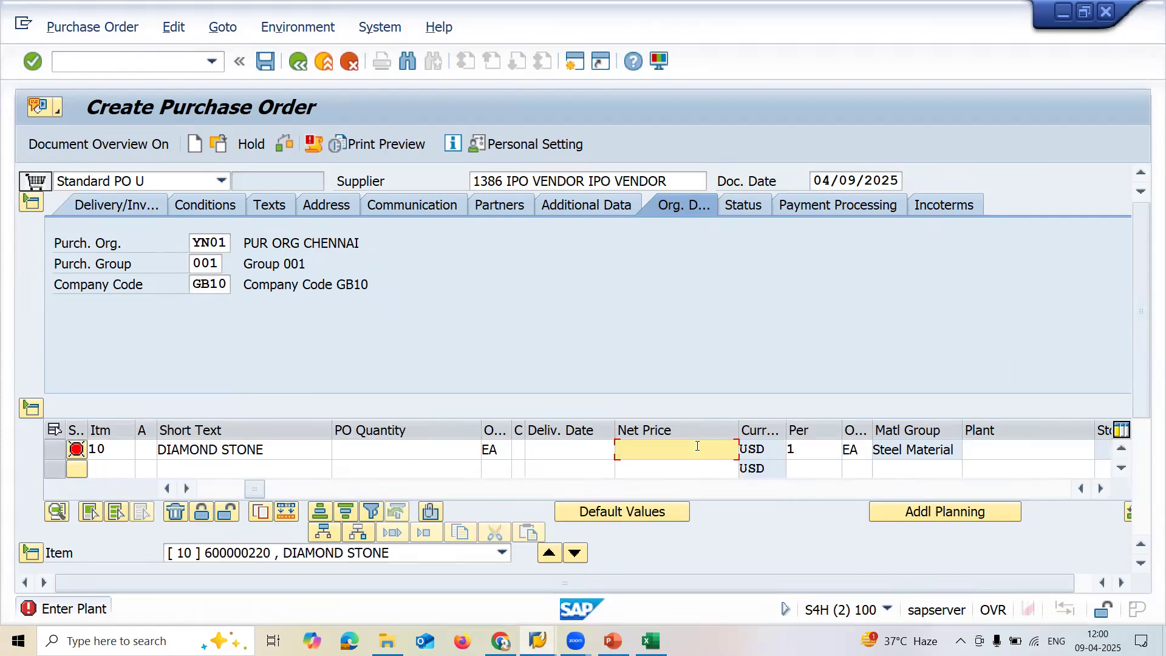
pyautogui.hotkey('alt', 'Tab')
pyautogui.click(550, 287)
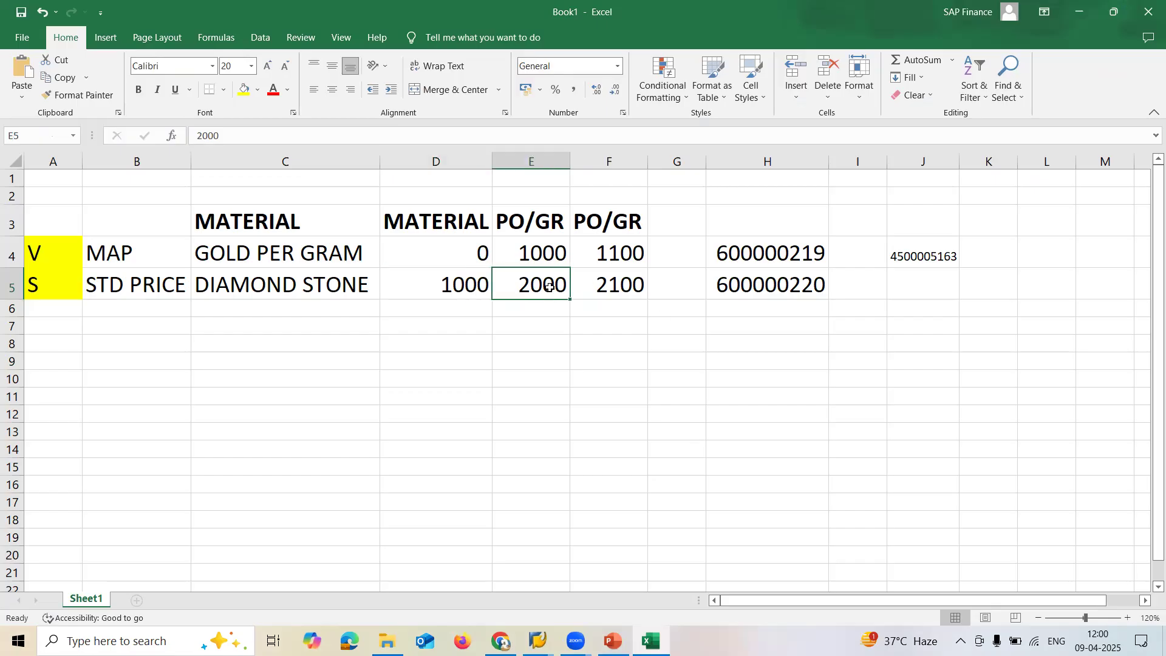
pyautogui.hotkey('alt', 'Tab')
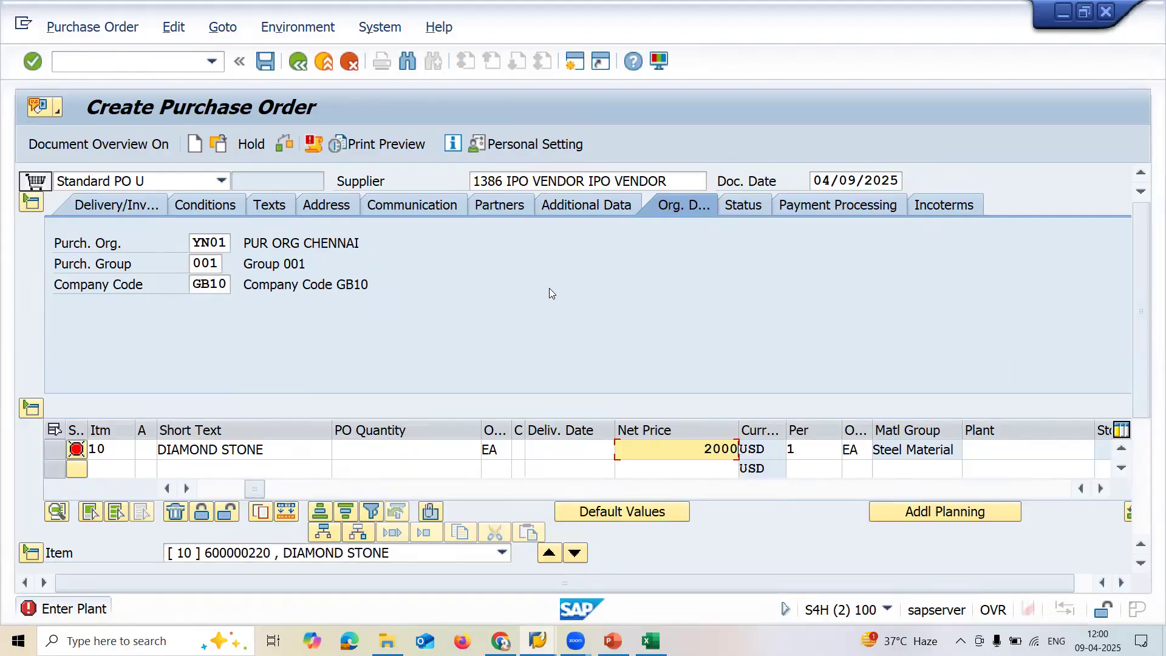
pyautogui.press('Return')
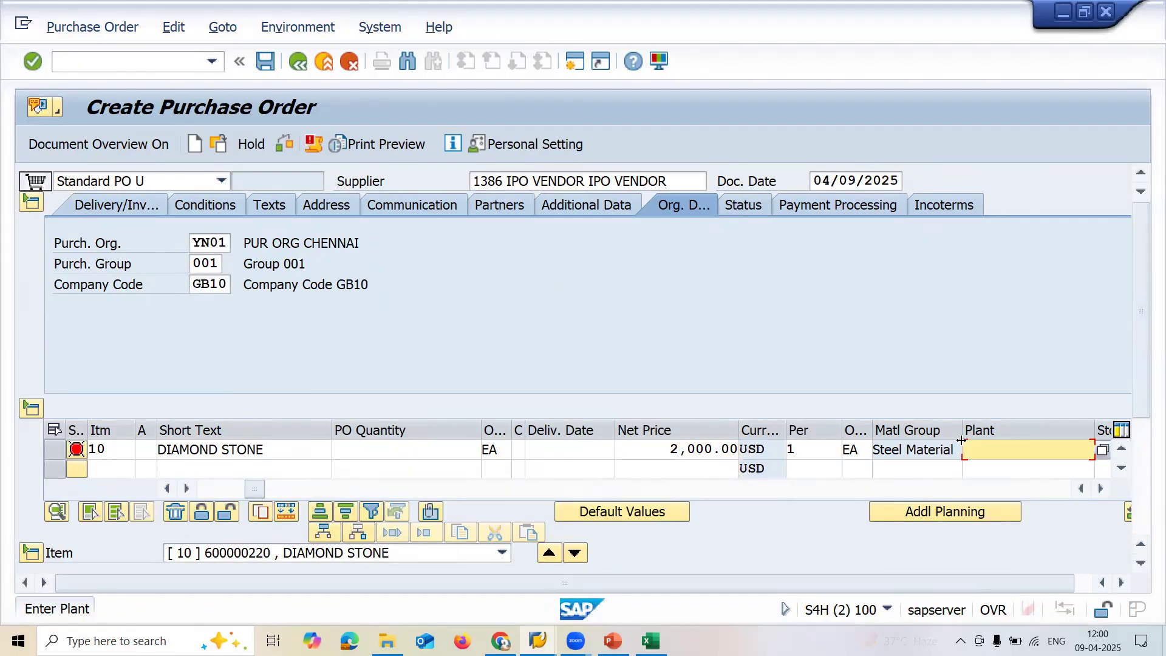
# Step: Set the DIAMOND STONE item's plant to YN01 and enter the net price of 2000 USD again
pyautogui.click(1014, 463)
pyautogui.click(1016, 469)
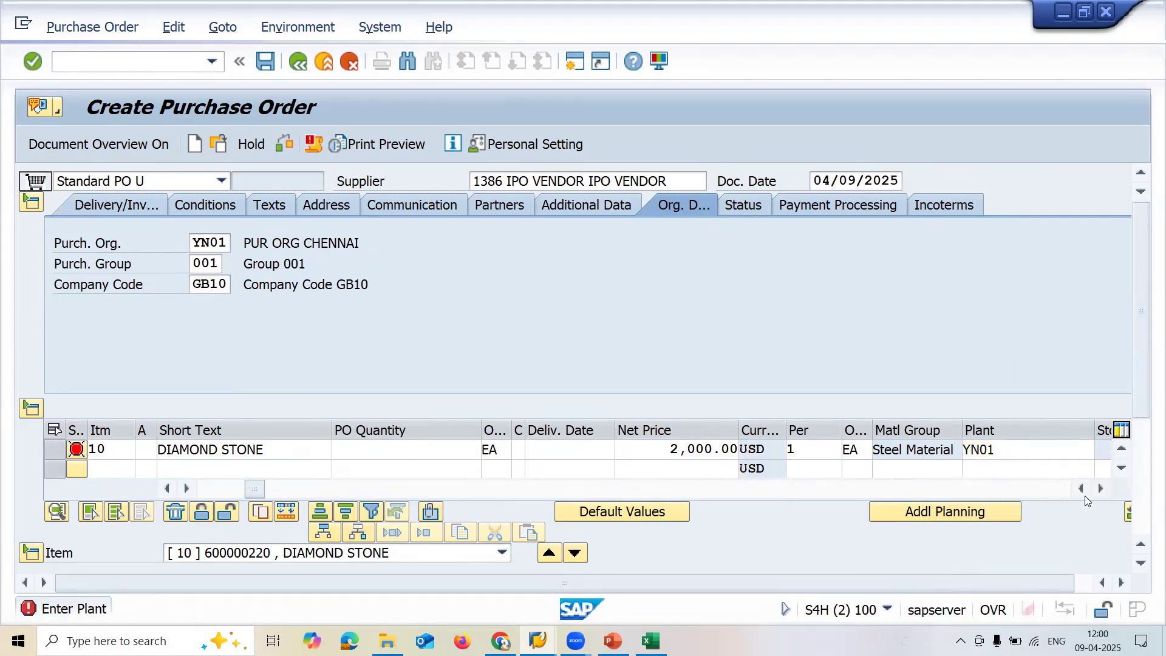
pyautogui.press('Return')
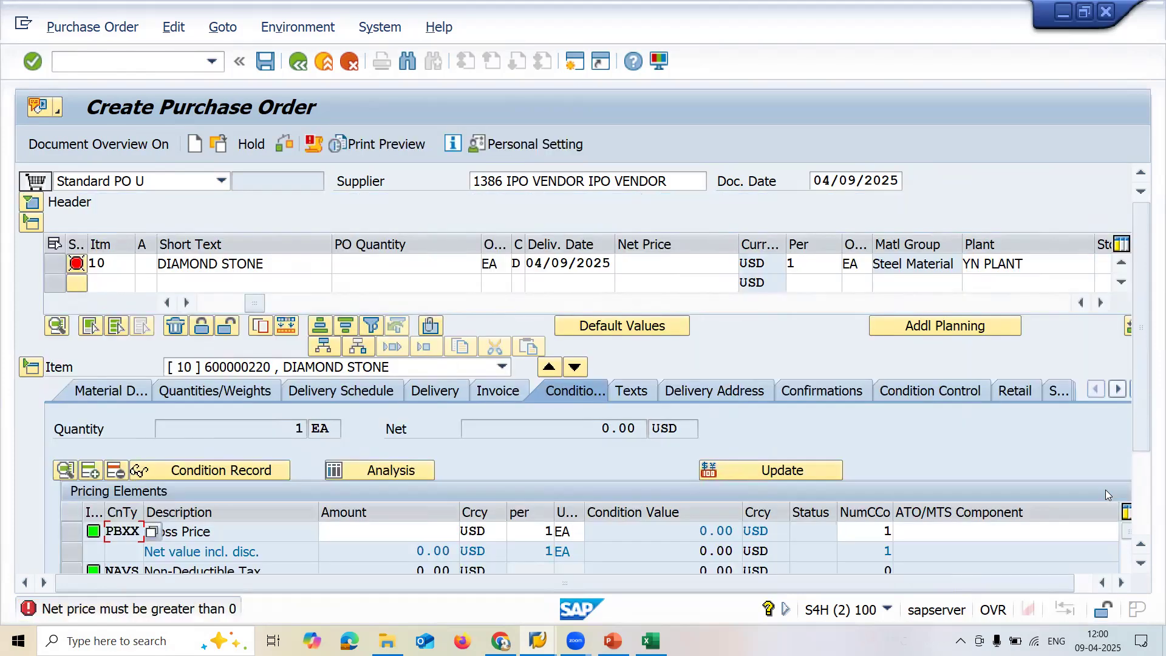
pyautogui.click(671, 263)
pyautogui.write('2,000')
pyautogui.press('Return')
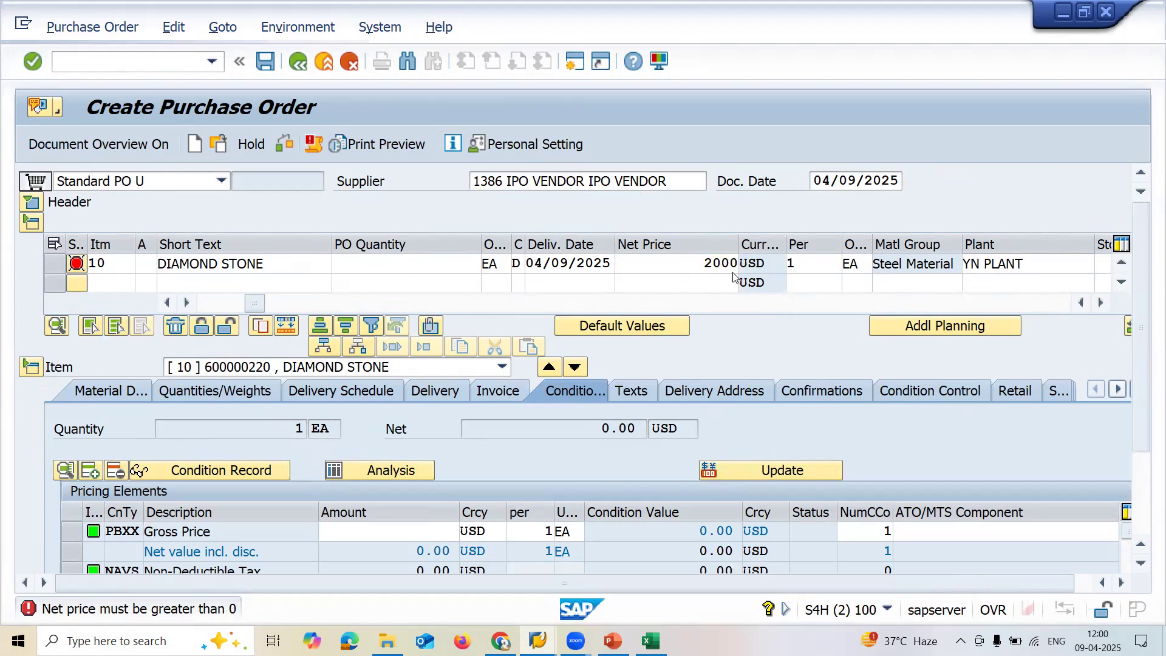
# Step: Set the item's storage location to YN01 and its quantity to 1, and try to save the purchase order
pyautogui.click(1104, 261)
pyautogui.press('Down')
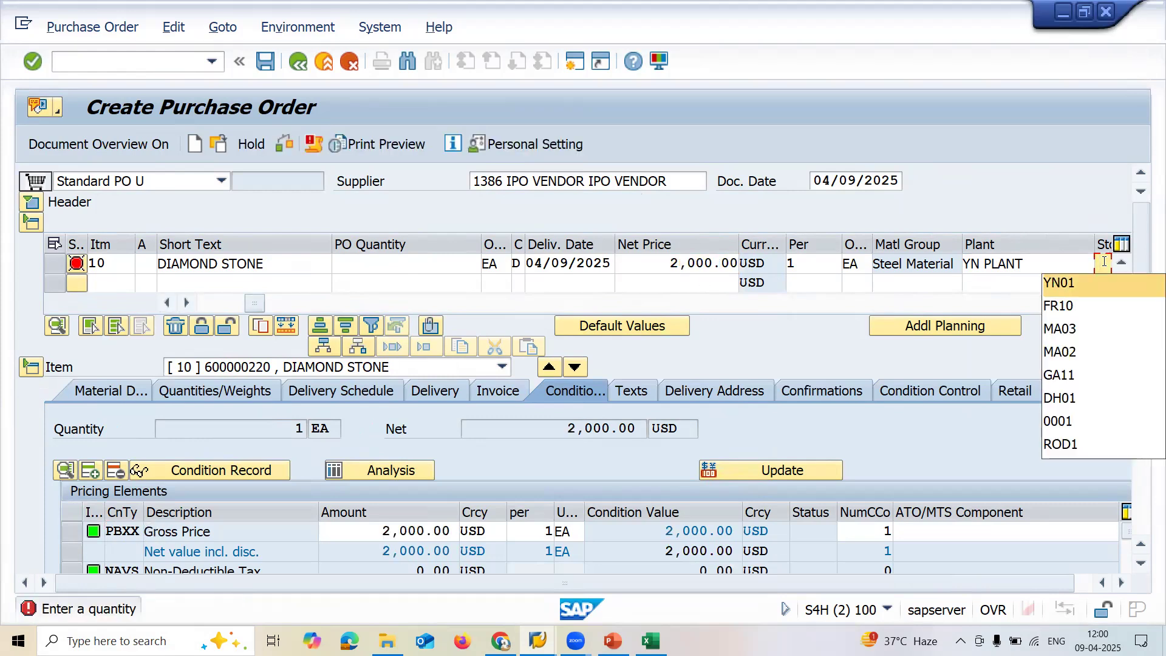
pyautogui.press('Return')
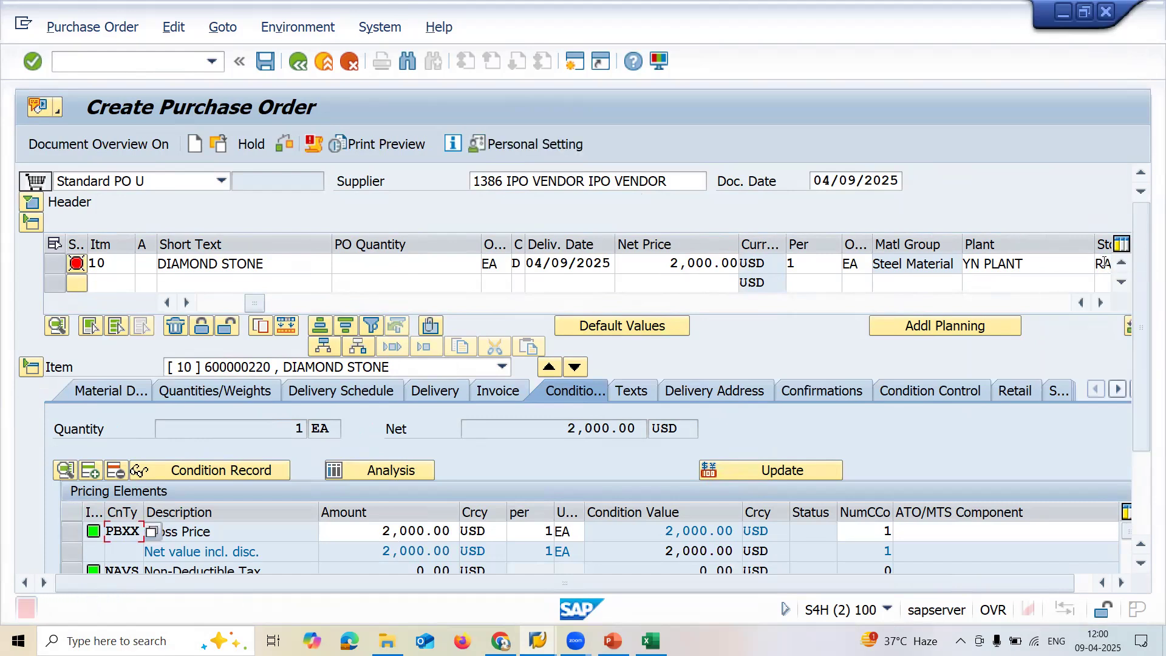
pyautogui.click(439, 265)
pyautogui.write('1')
pyautogui.hotkey('ctrl', 's')
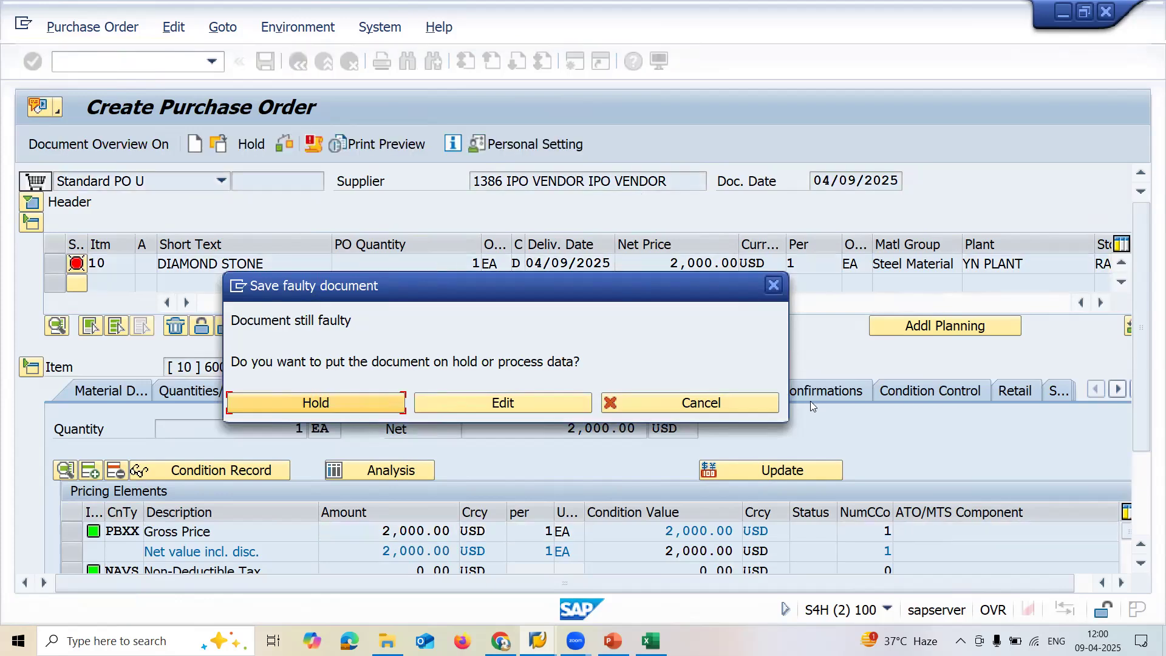
pyautogui.click(757, 401)
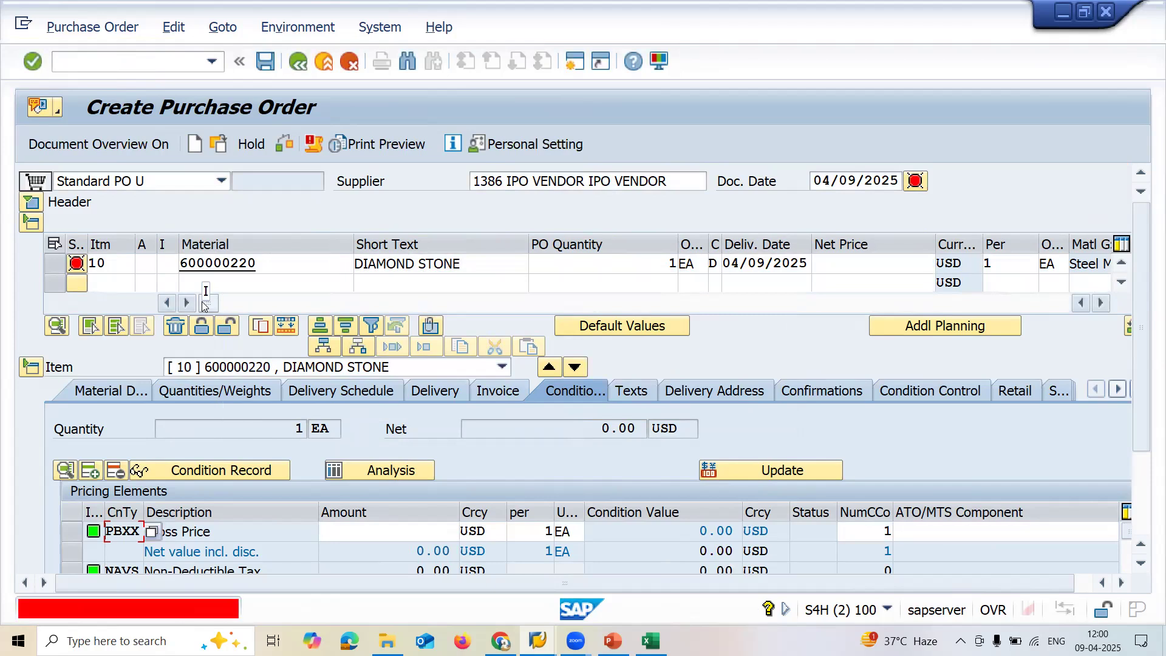
# Step: Set the DIAMOND STONE item's net price to 2000 USD and save the purchase order
pyautogui.click(822, 267)
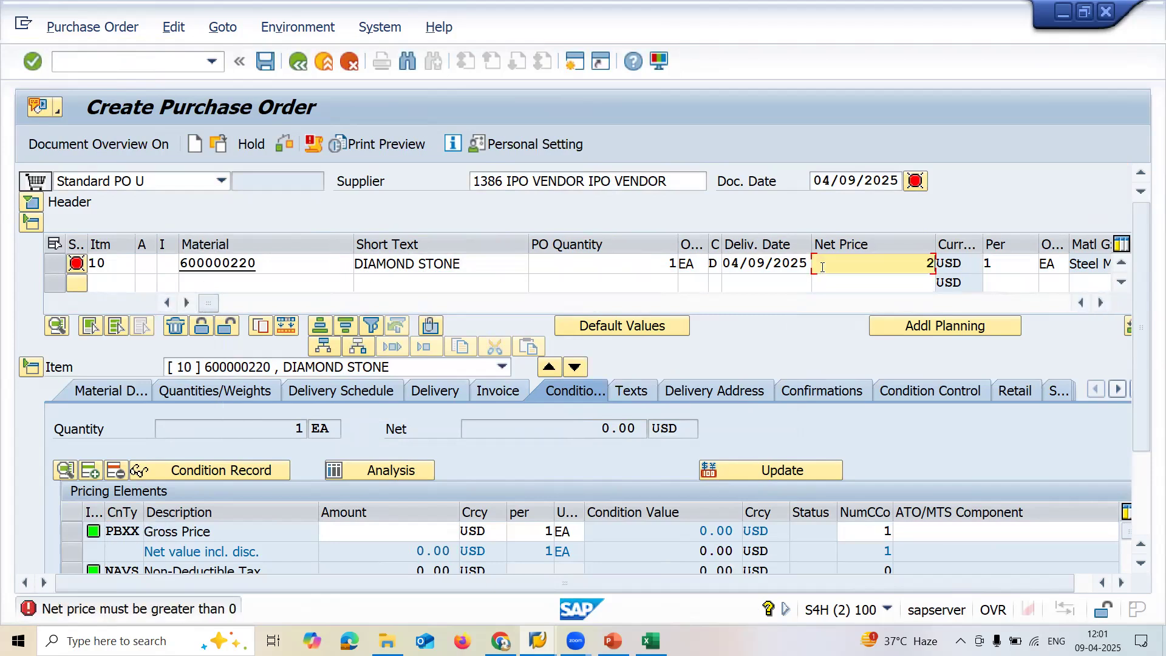
pyautogui.write('2000')
pyautogui.press('Return')
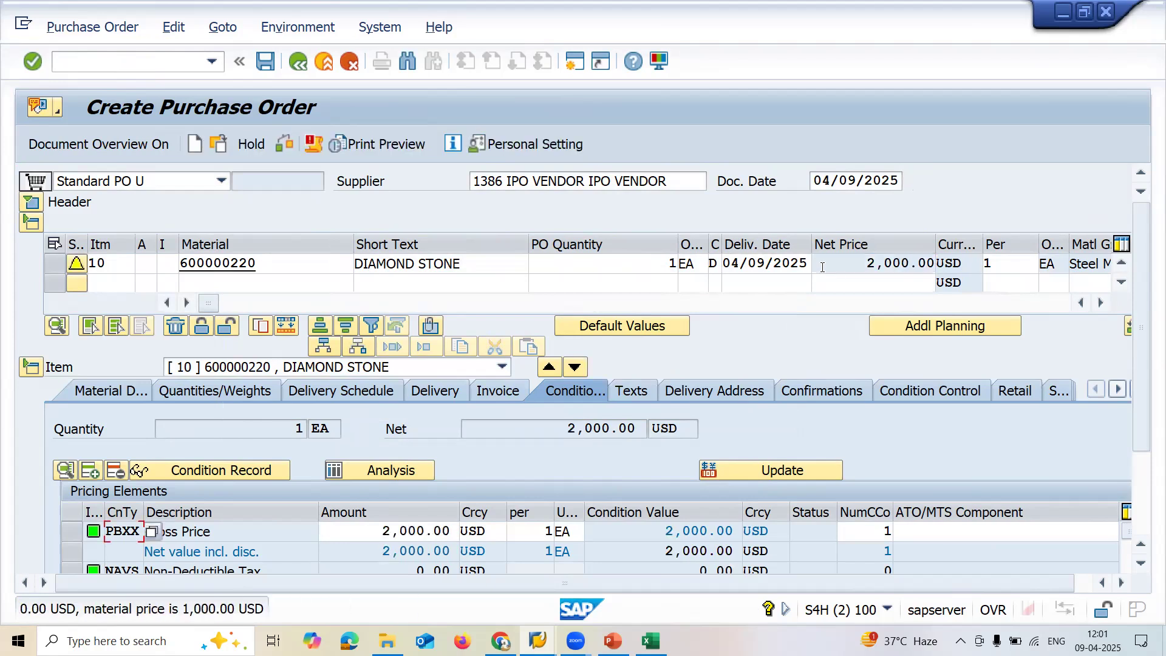
pyautogui.click(264, 62)
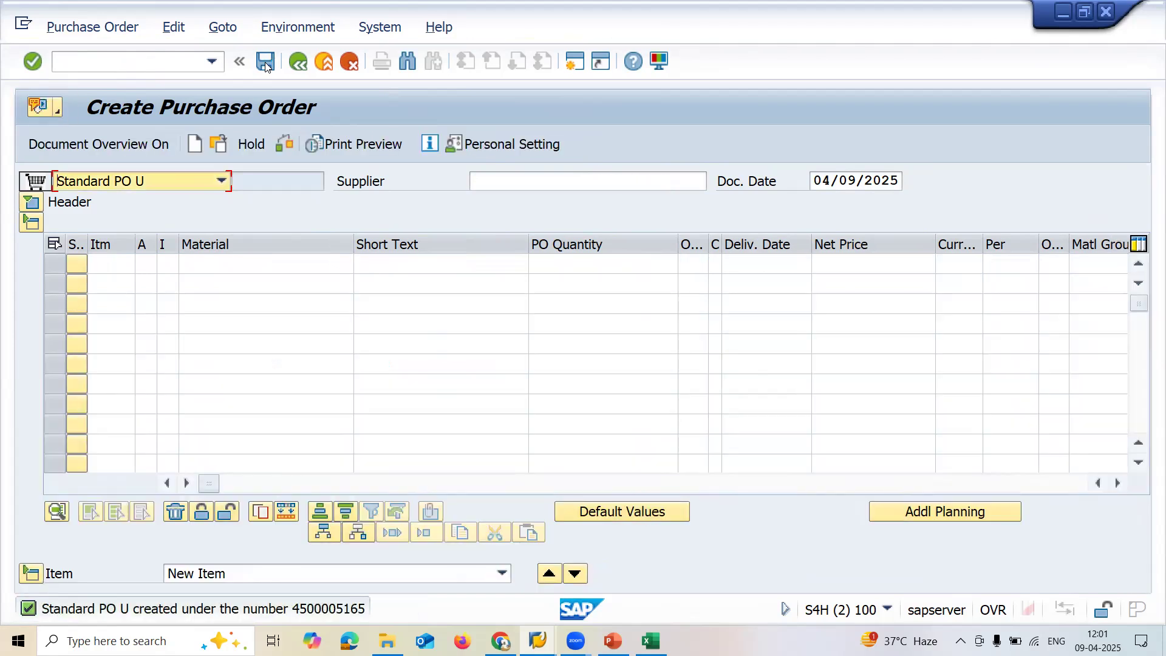
# Step: Copy the new purchase order's number from the details of its creation message
pyautogui.doubleClick(320, 609)
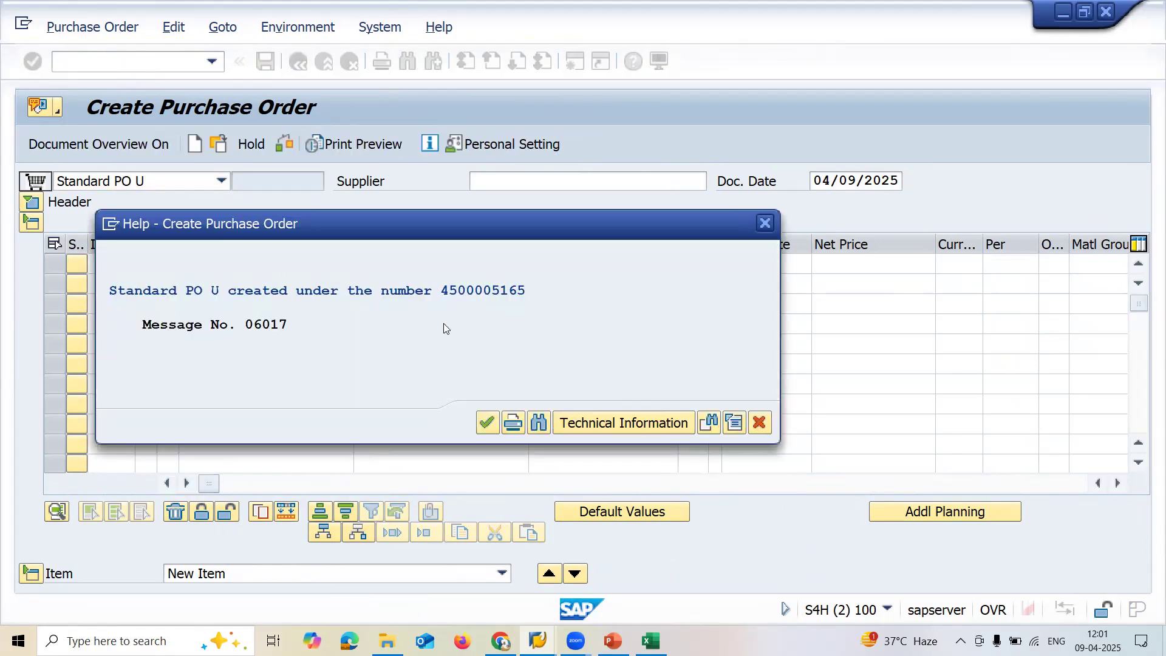
pyautogui.moveTo(527, 294); pyautogui.dragTo(441, 295)
pyautogui.hotkey('ctrl', 'c')
pyautogui.press('Return')
# Step: Open transaction MIGO and load the copied purchase order for a goods receipt
pyautogui.click(147, 64)
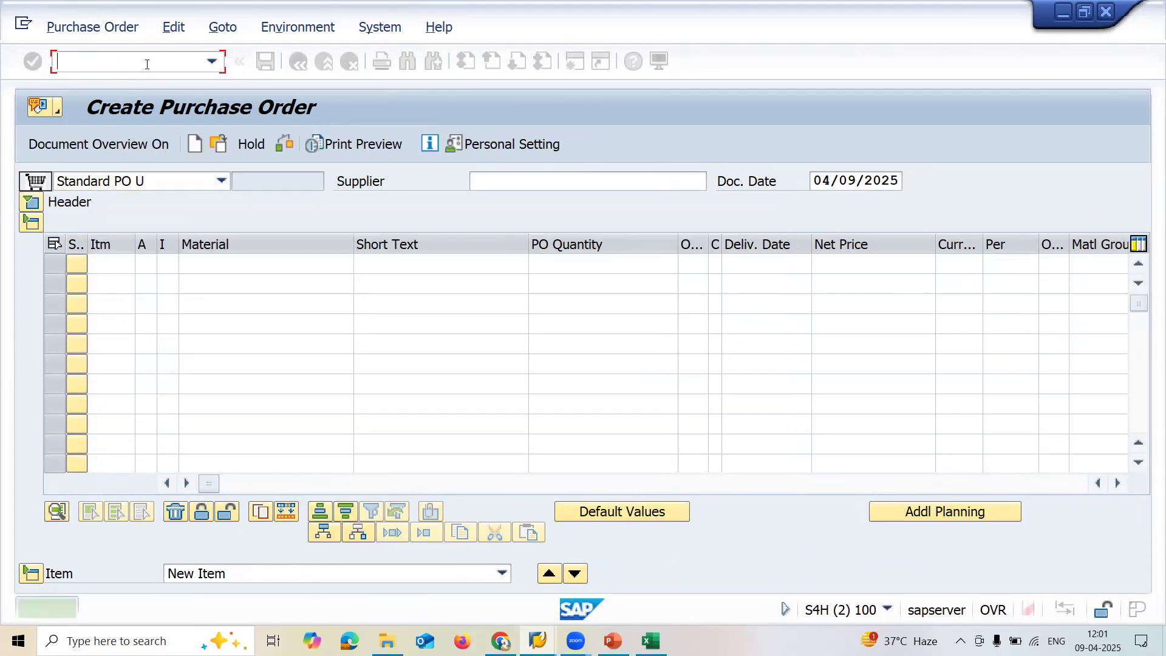
pyautogui.write('/NMIGO')
pyautogui.press('Return')
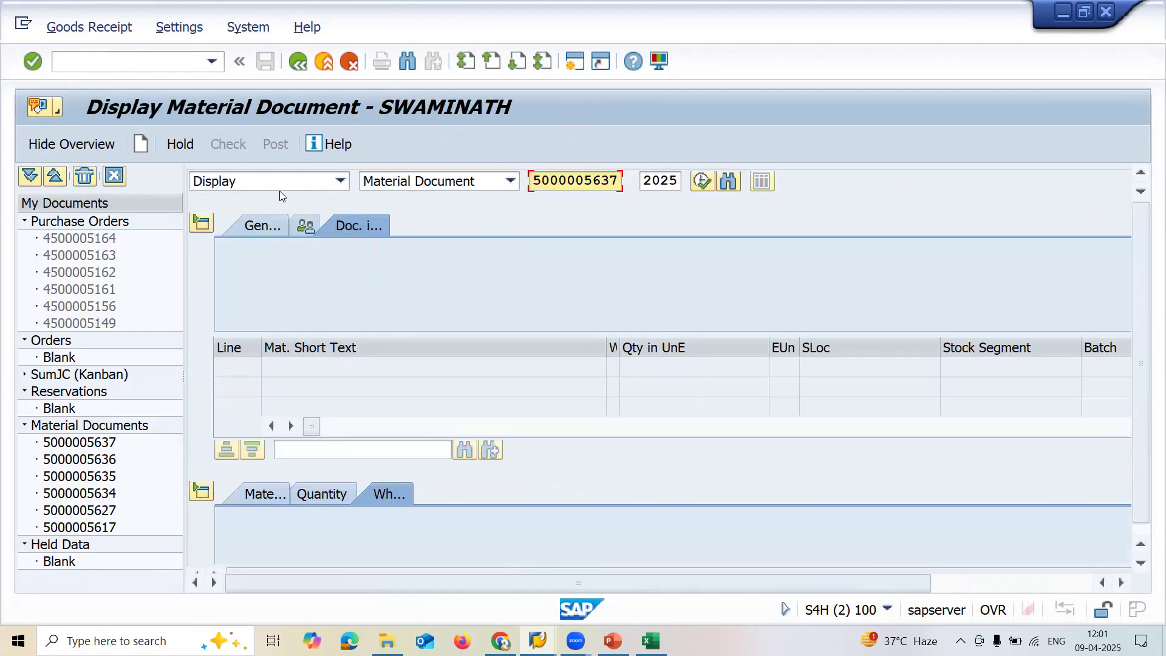
pyautogui.click(280, 191)
pyautogui.click(269, 221)
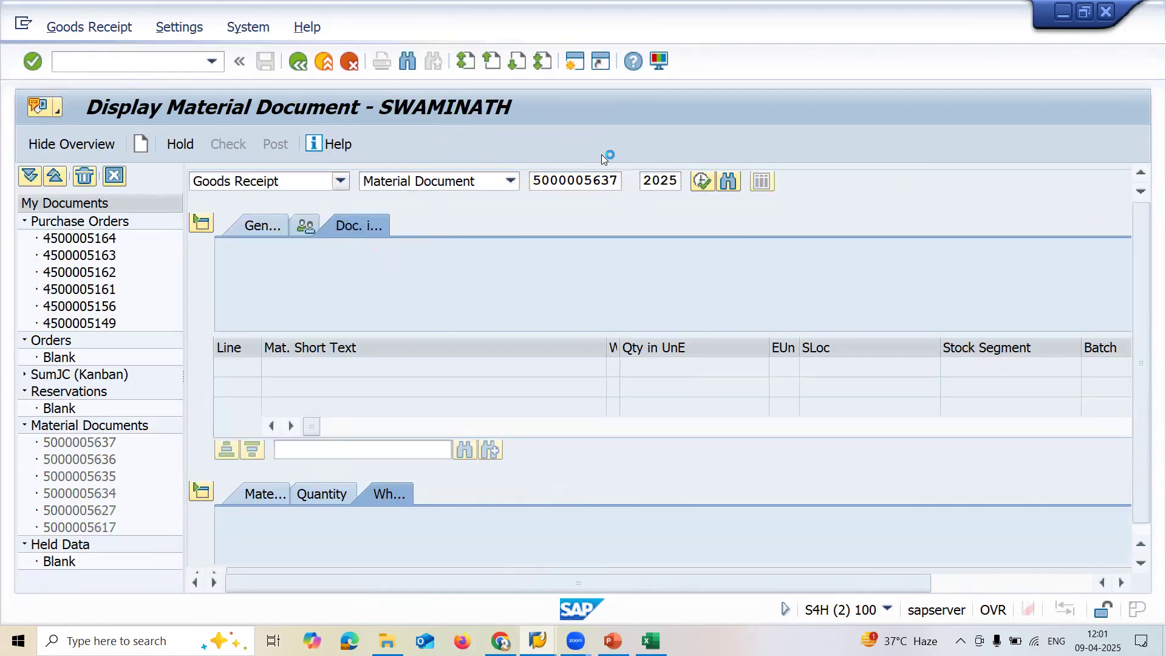
pyautogui.hotkey('ctrl', 'v')
pyautogui.press('Return')
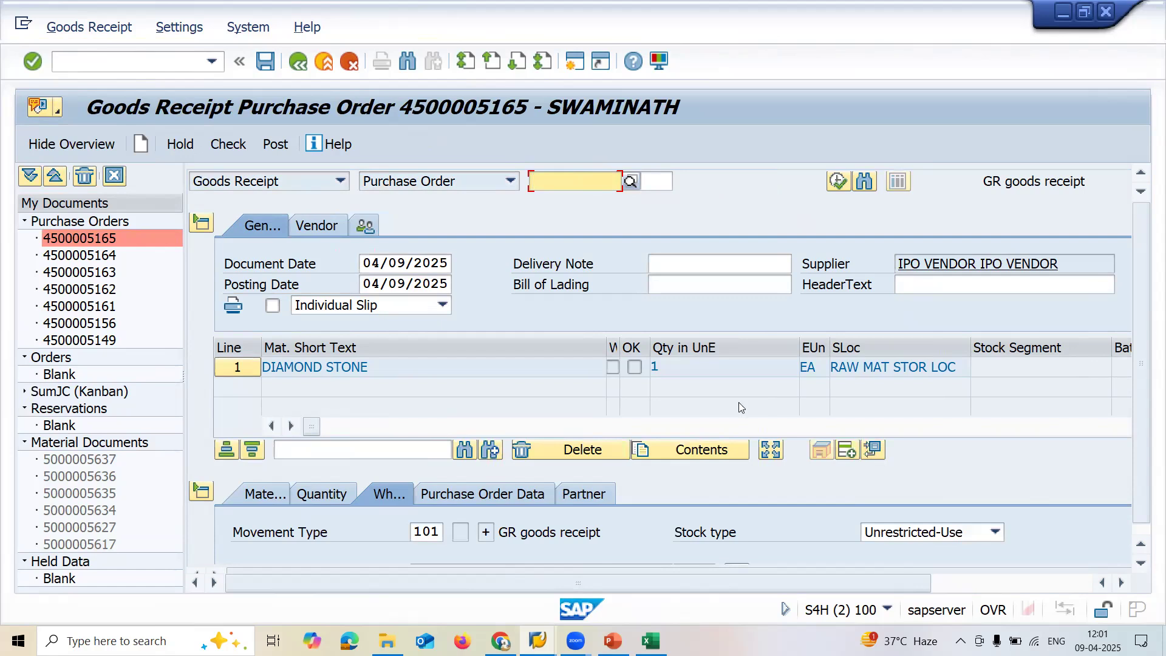
# Step: Mark the DIAMOND STONE line as OK and post the goods receipt
pyautogui.click(635, 366)
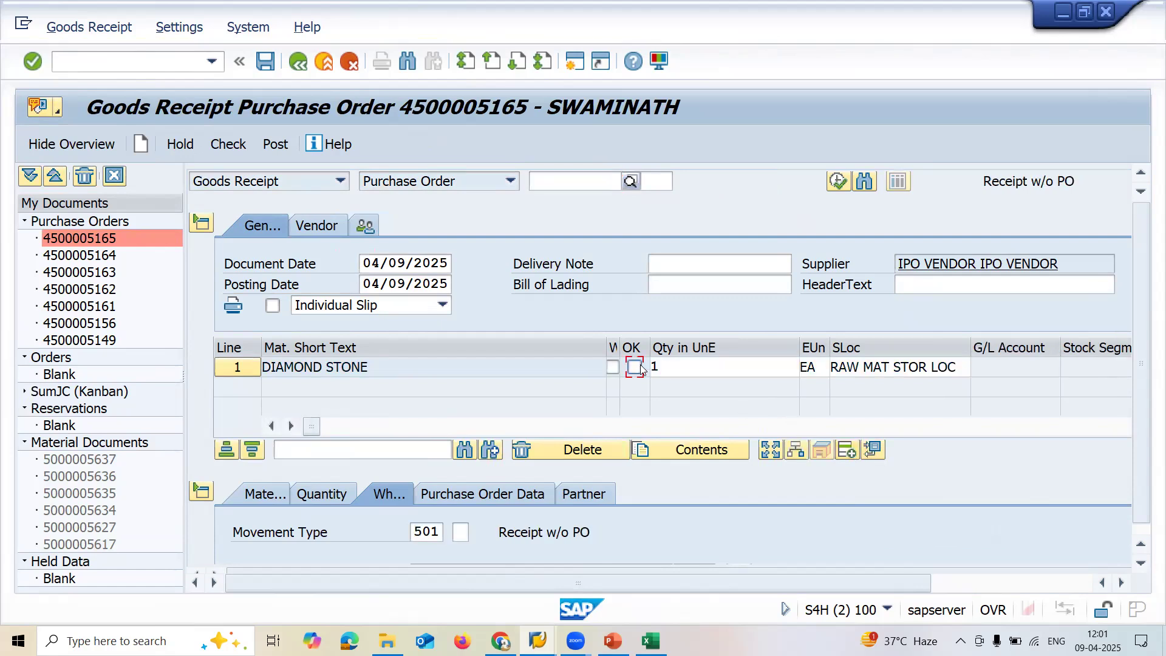
pyautogui.click(275, 144)
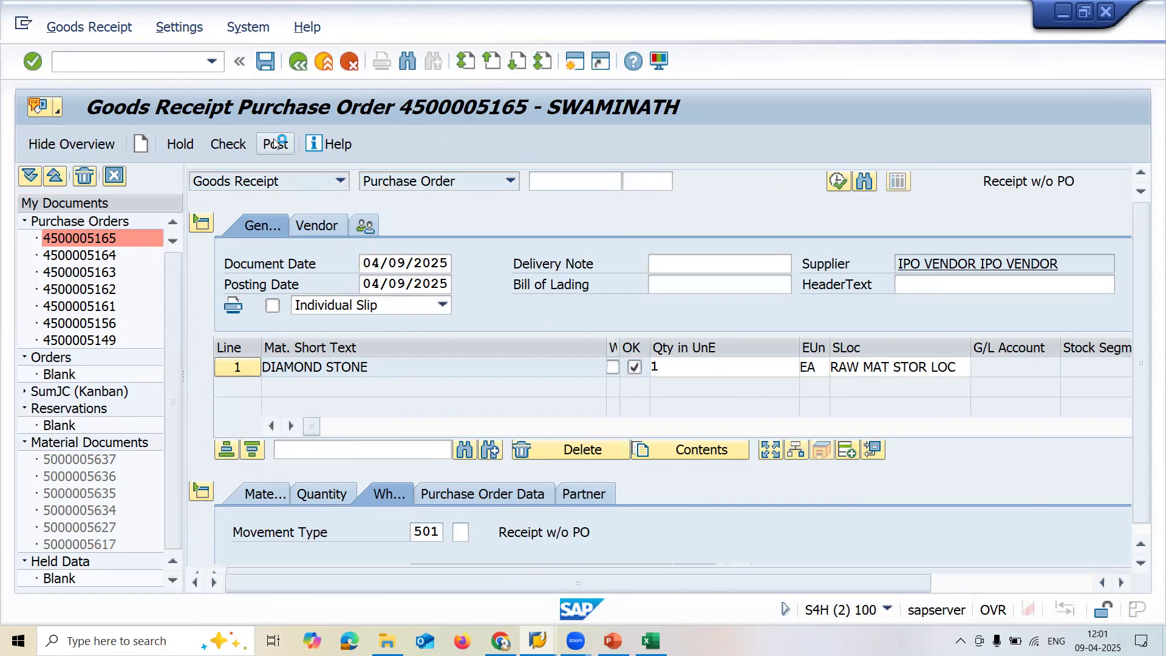
# Step: Display the newly posted material document and list its related accounting documents from the document information
pyautogui.click(309, 181)
pyautogui.click(293, 232)
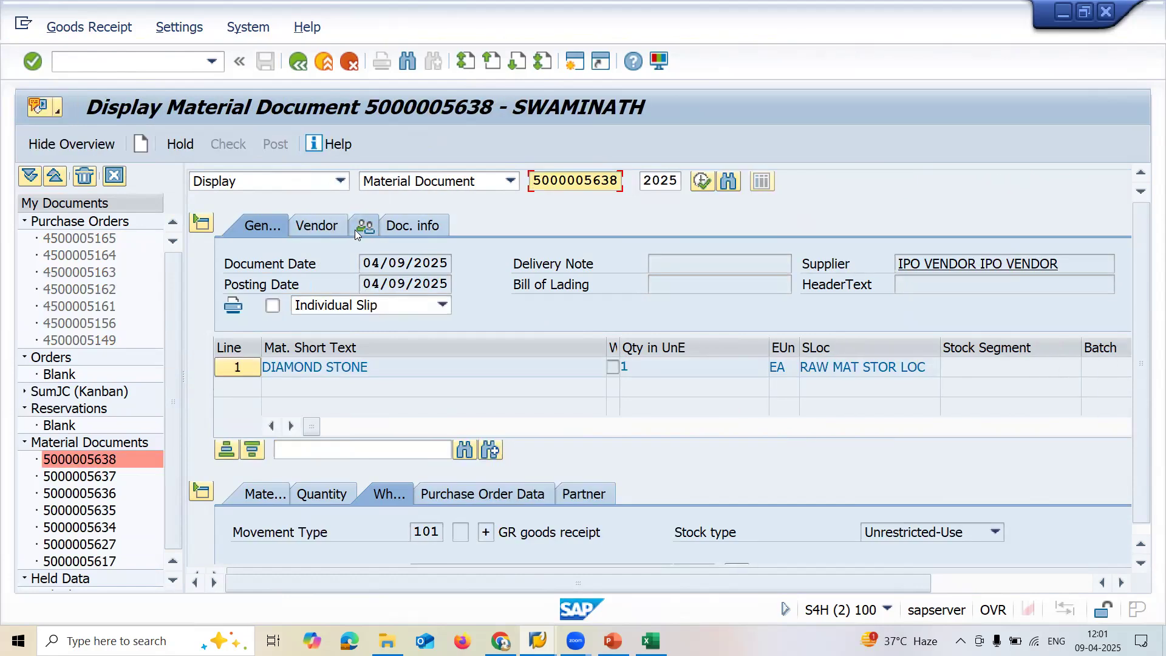
pyautogui.click(415, 223)
pyautogui.click(924, 266)
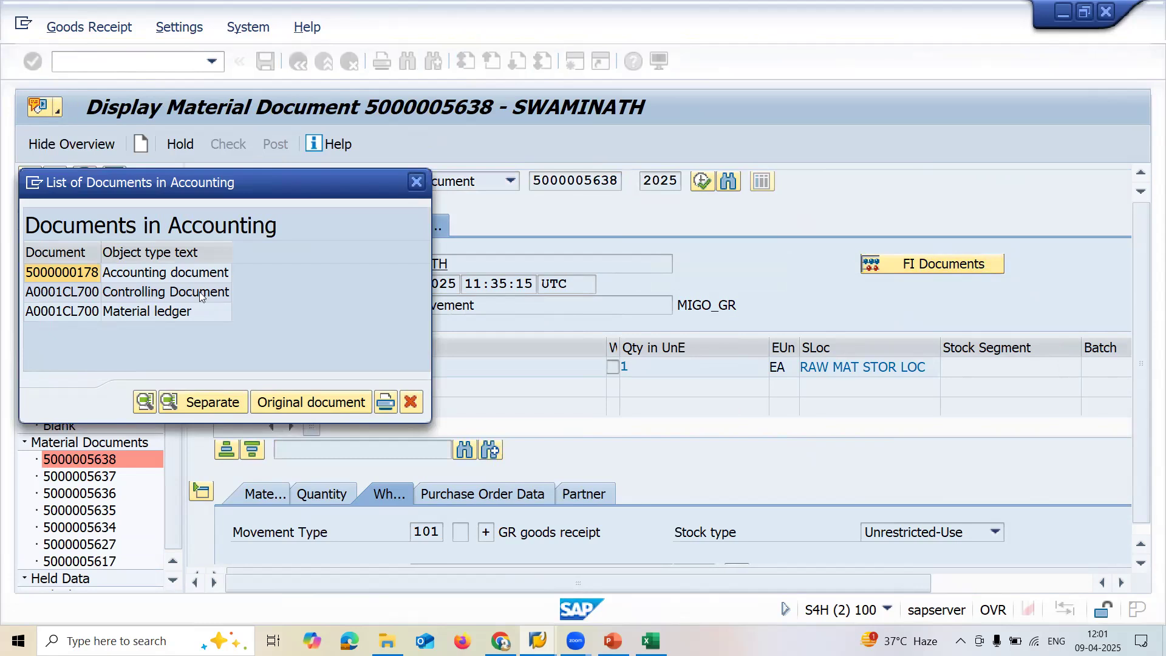
# Step: View the controlling document of this goods receipt and return to the list of accounting documents
pyautogui.doubleClick(176, 294)
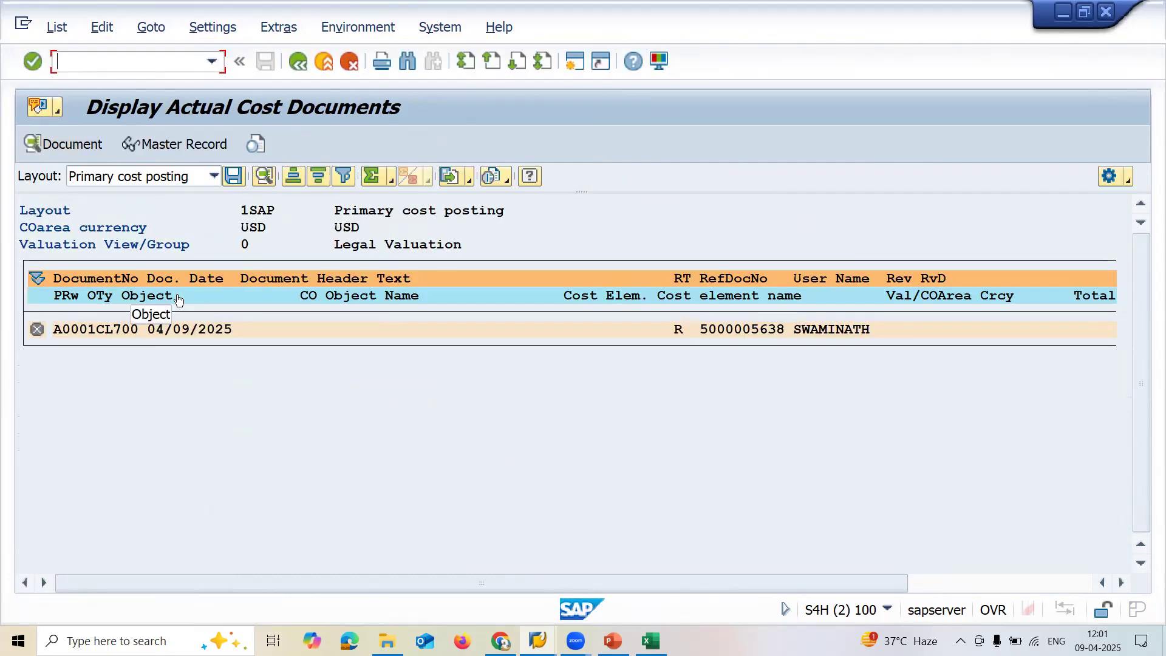
pyautogui.click(297, 68)
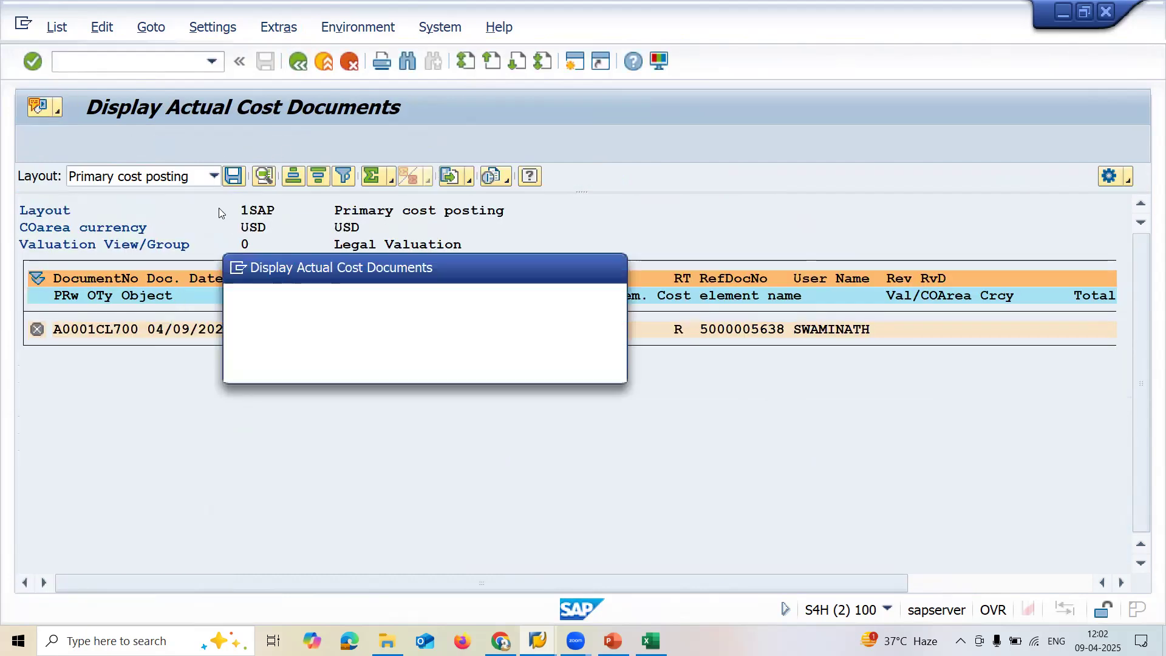
pyautogui.click(332, 362)
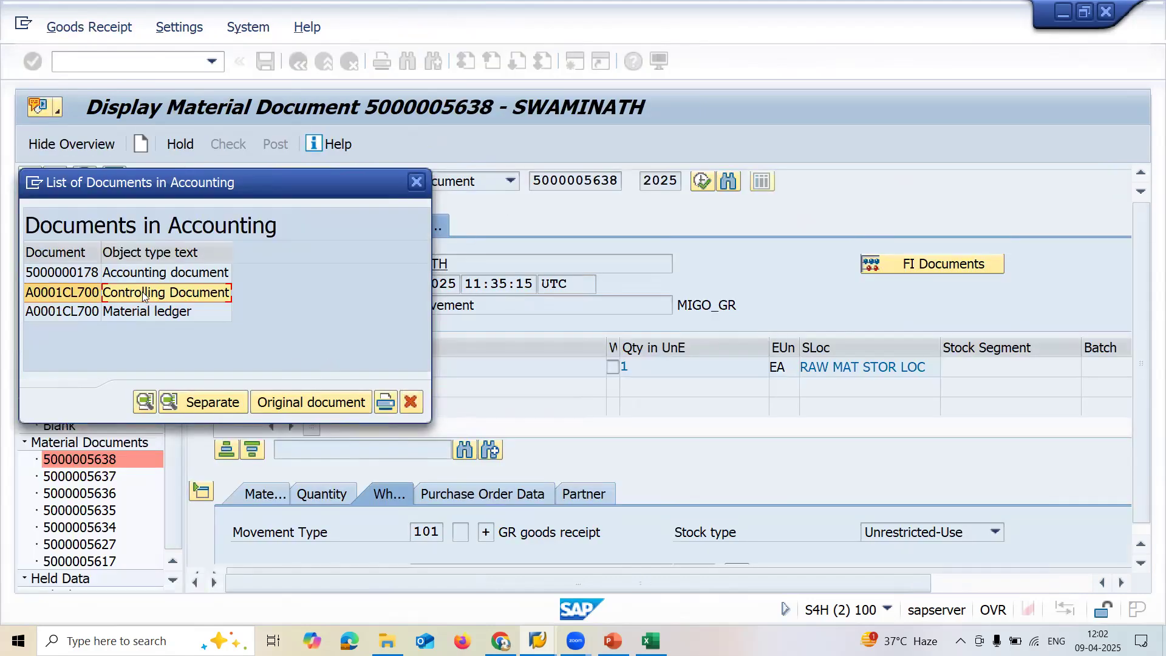
# Step: Open the accounting document and examine the account, amount and transaction key of its price variance line and the inventory amount
pyautogui.doubleClick(143, 276)
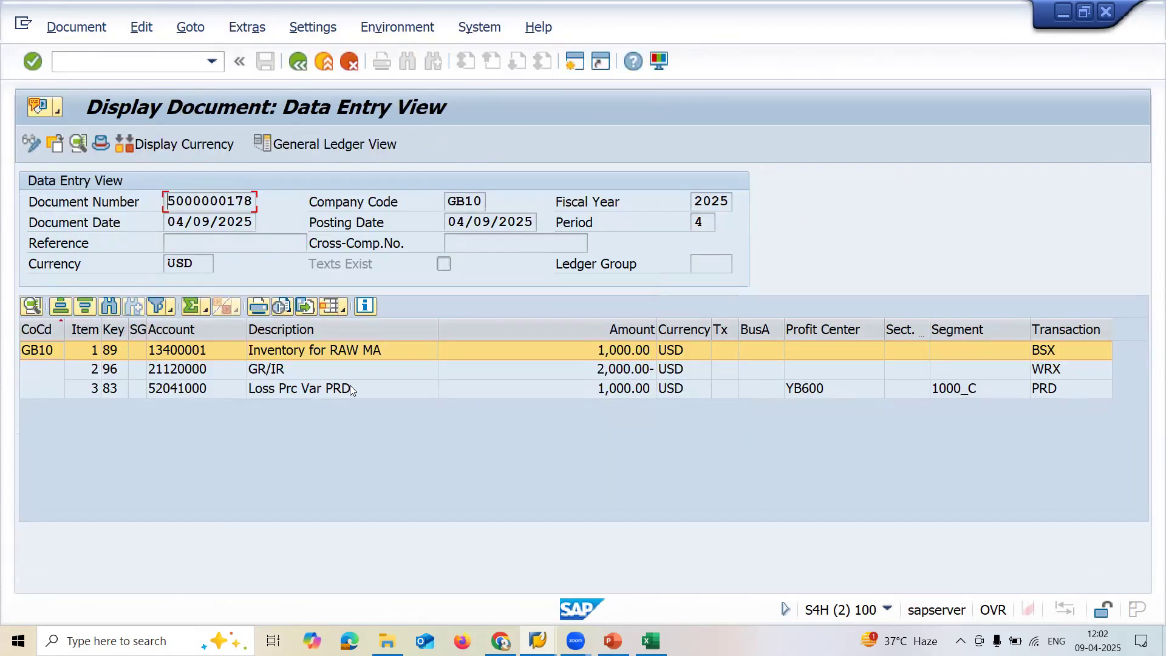
pyautogui.click(351, 390)
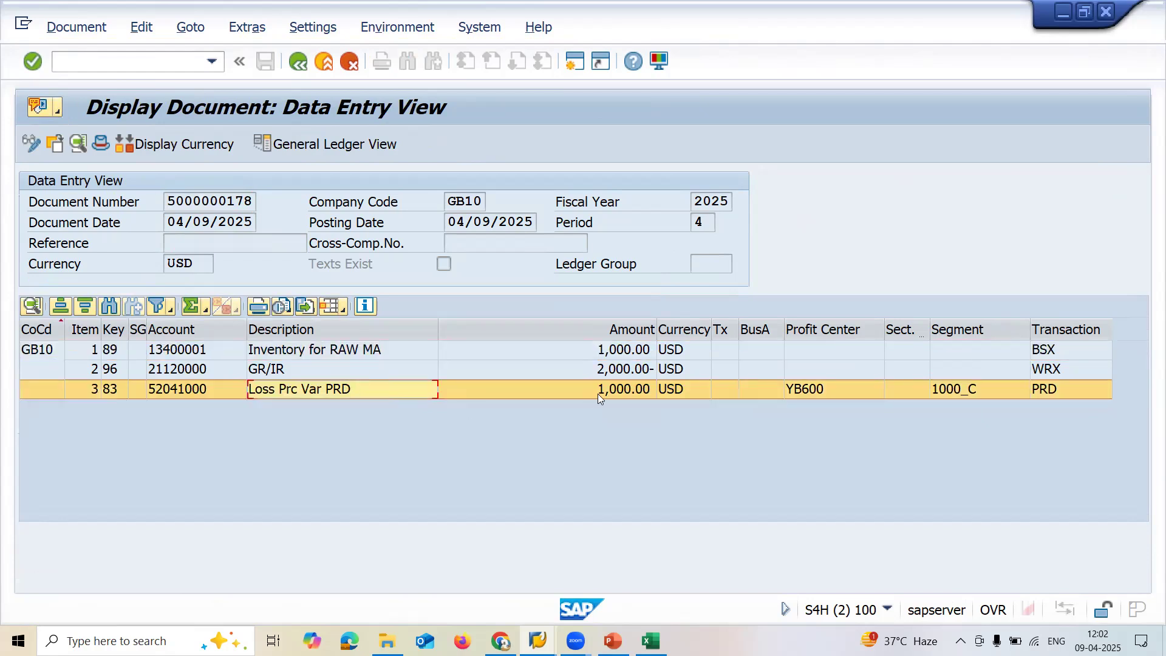
pyautogui.click(169, 392)
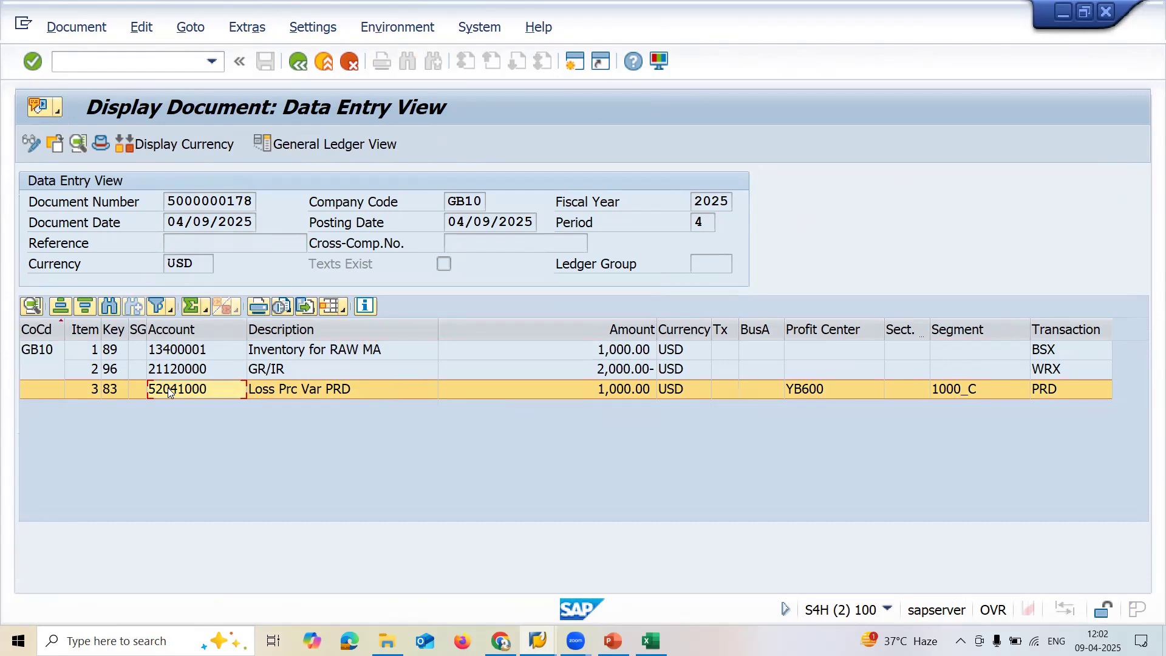
pyautogui.click(1056, 389)
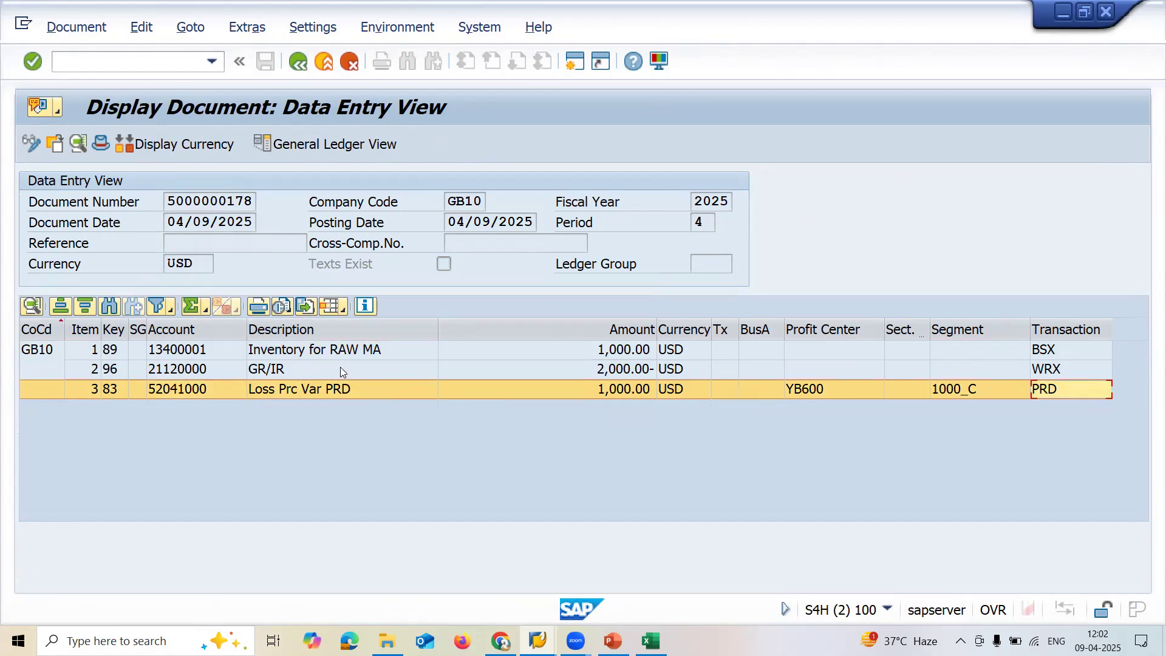
pyautogui.click(619, 352)
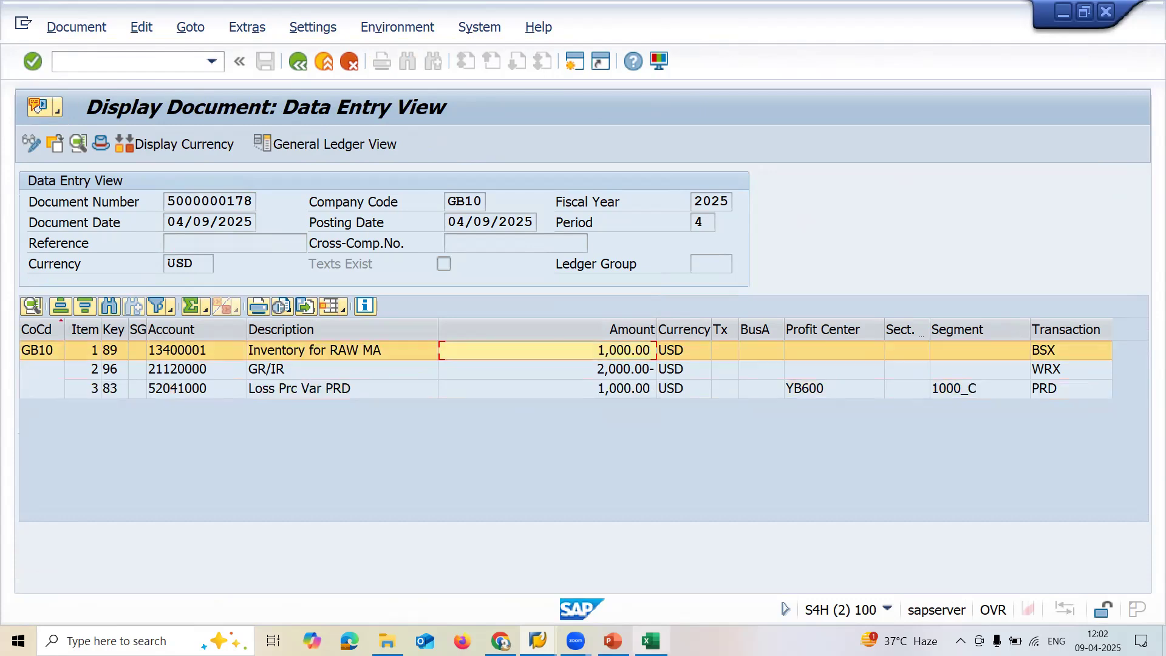
# Step: Switch to the Excel sheet, highlight DIAMOND STONE's material price in cell D5 with the fill colour, and return to SAP
pyautogui.click(651, 641)
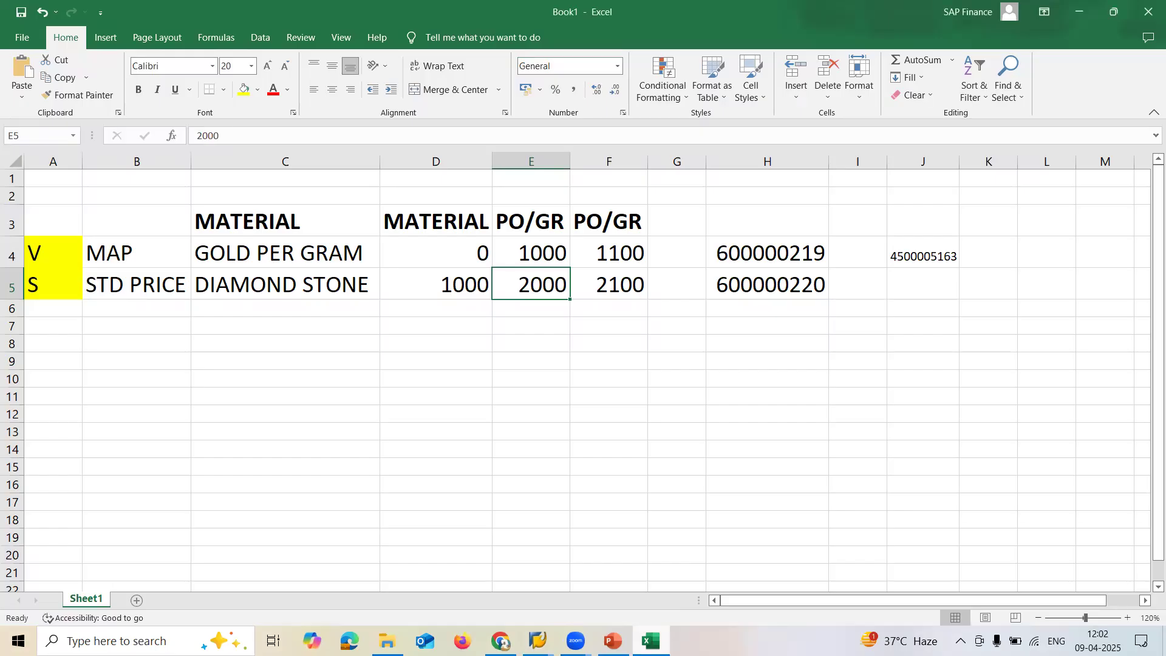
pyautogui.click(543, 254)
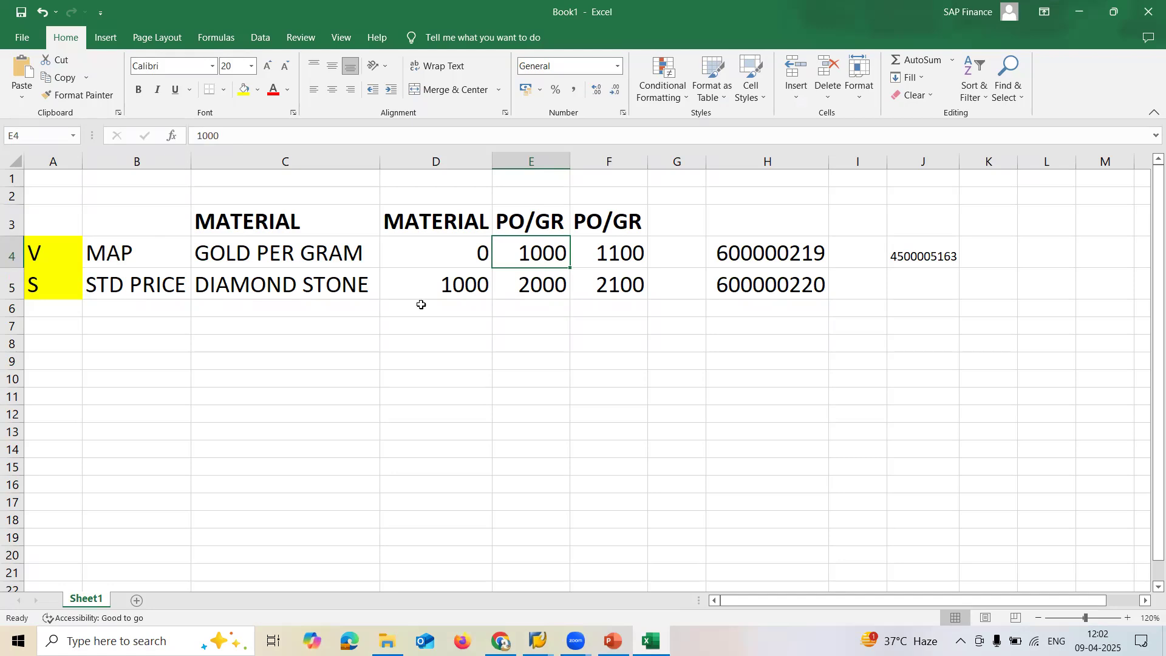
pyautogui.click(438, 288)
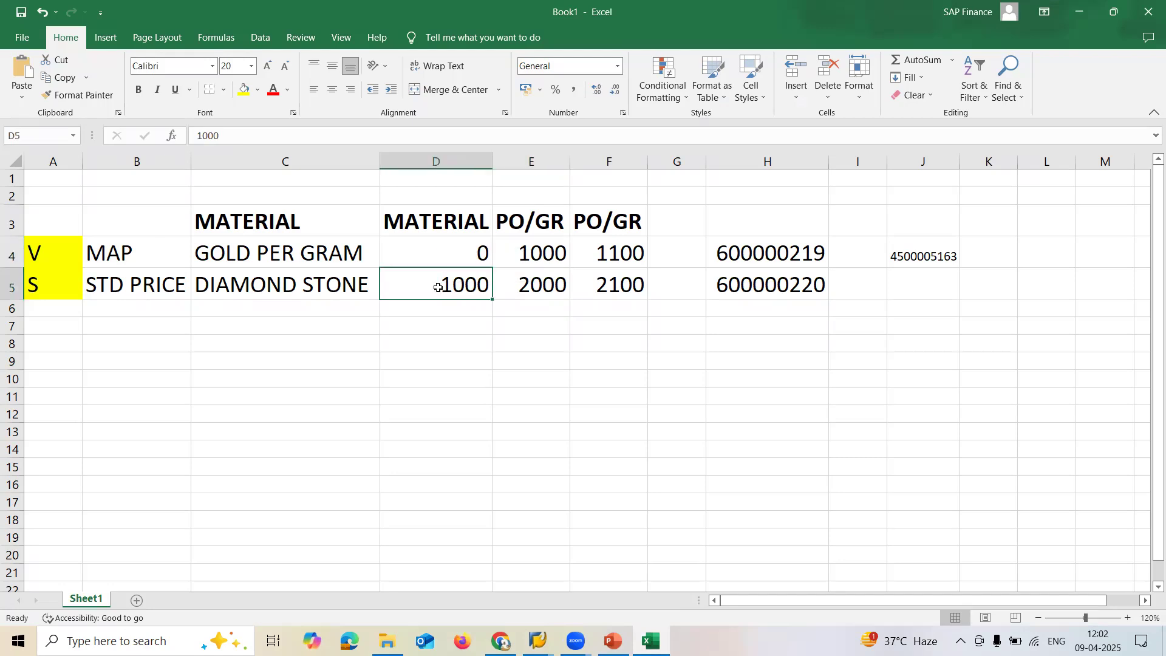
pyautogui.click(245, 90)
pyautogui.hotkey('alt', 'Tab')
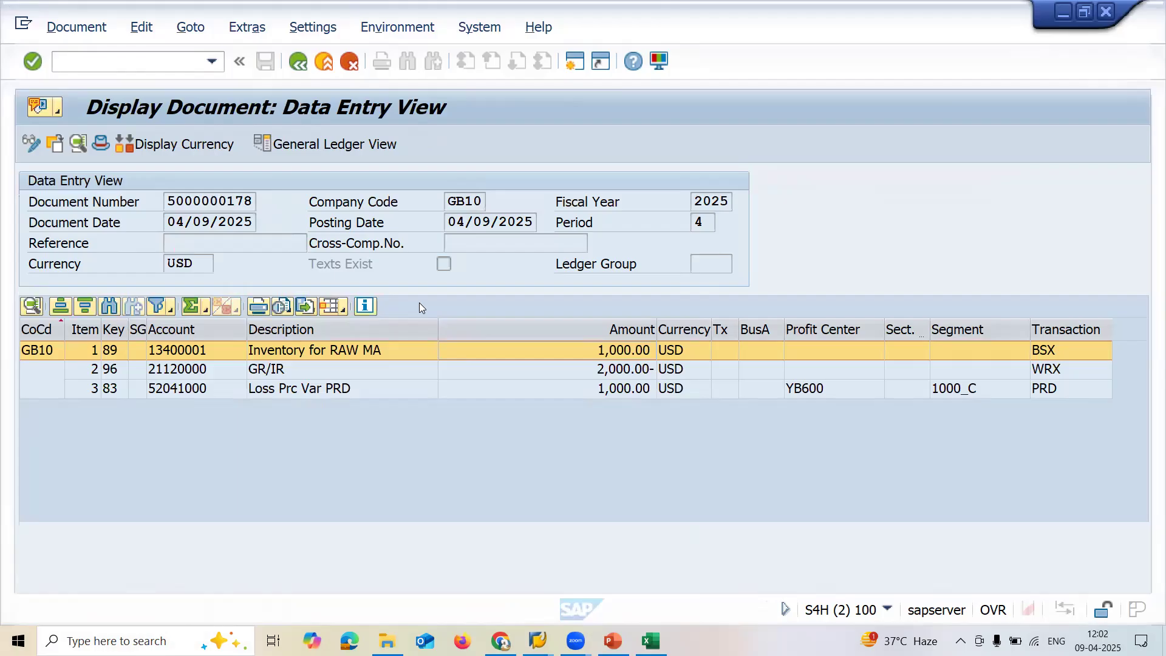
# Step: Compare the GR/IR amount with the price variance line's amount and account in the accounting document
pyautogui.click(544, 374)
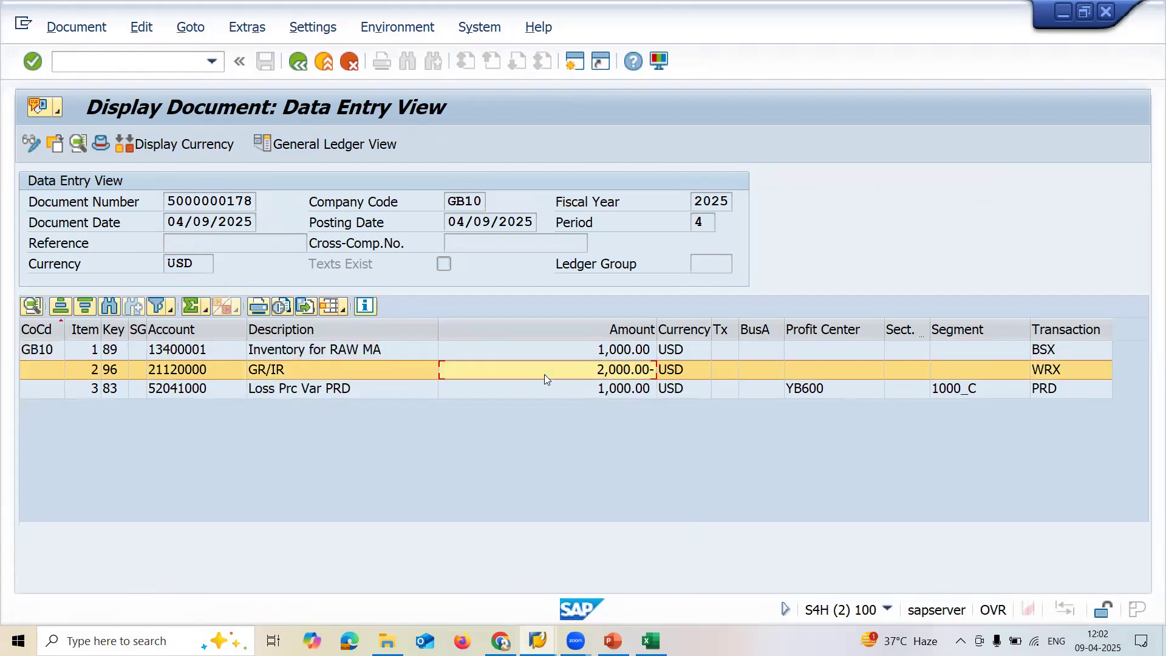
pyautogui.click(616, 391)
pyautogui.click(159, 393)
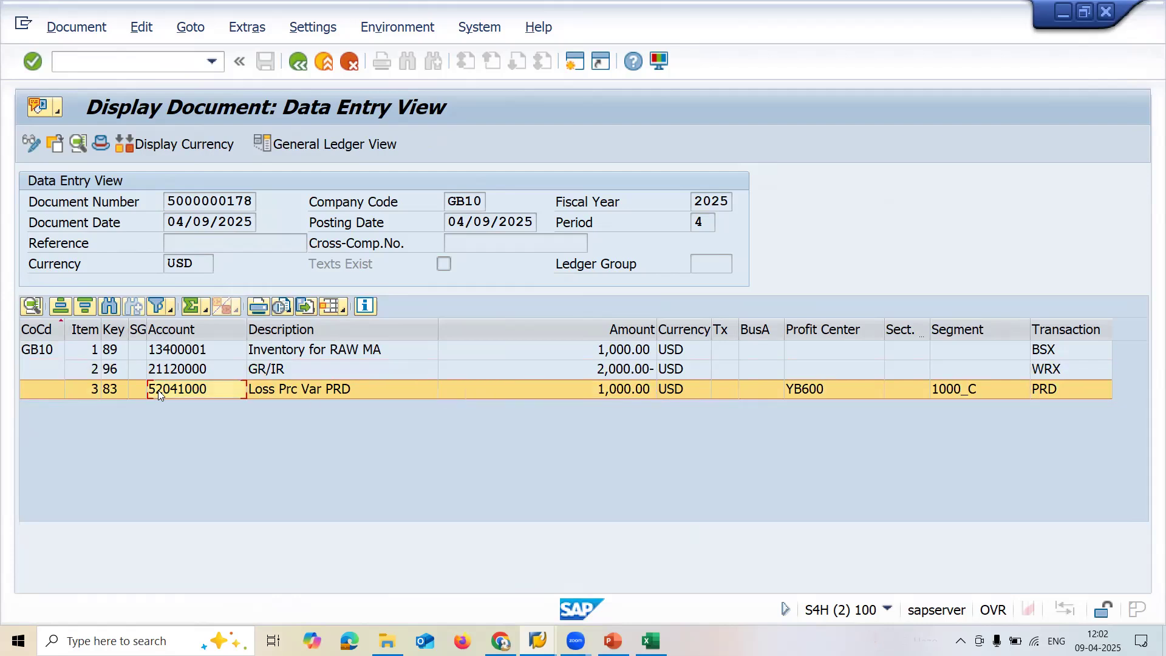
pyautogui.moveTo(538, 641)
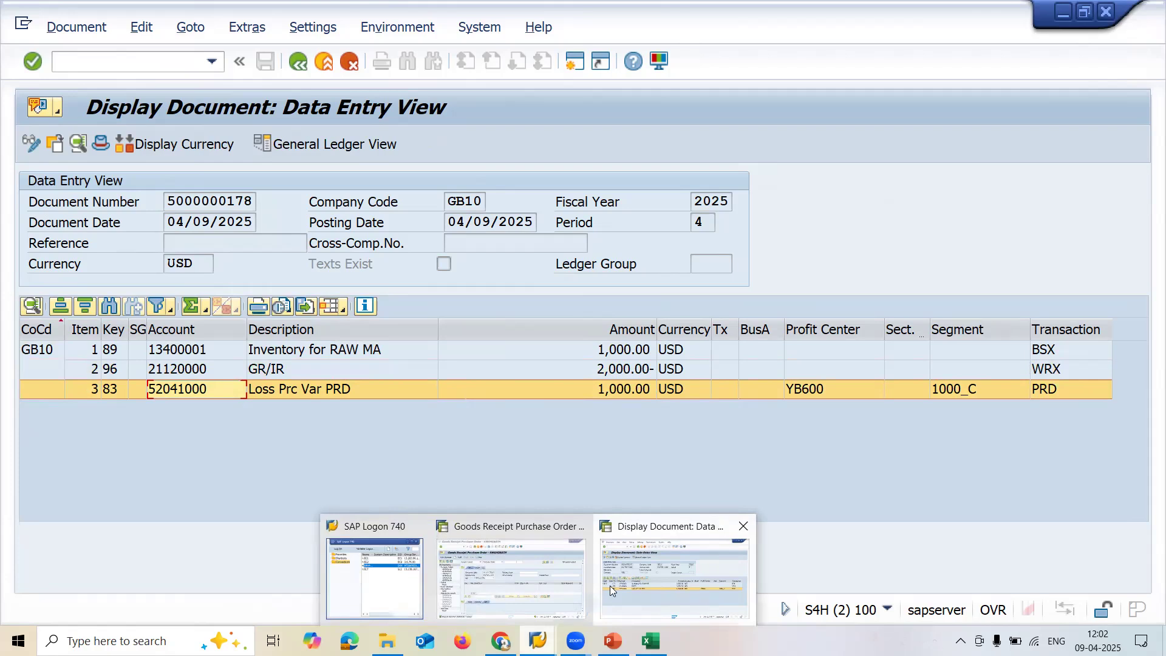
pyautogui.click(559, 580)
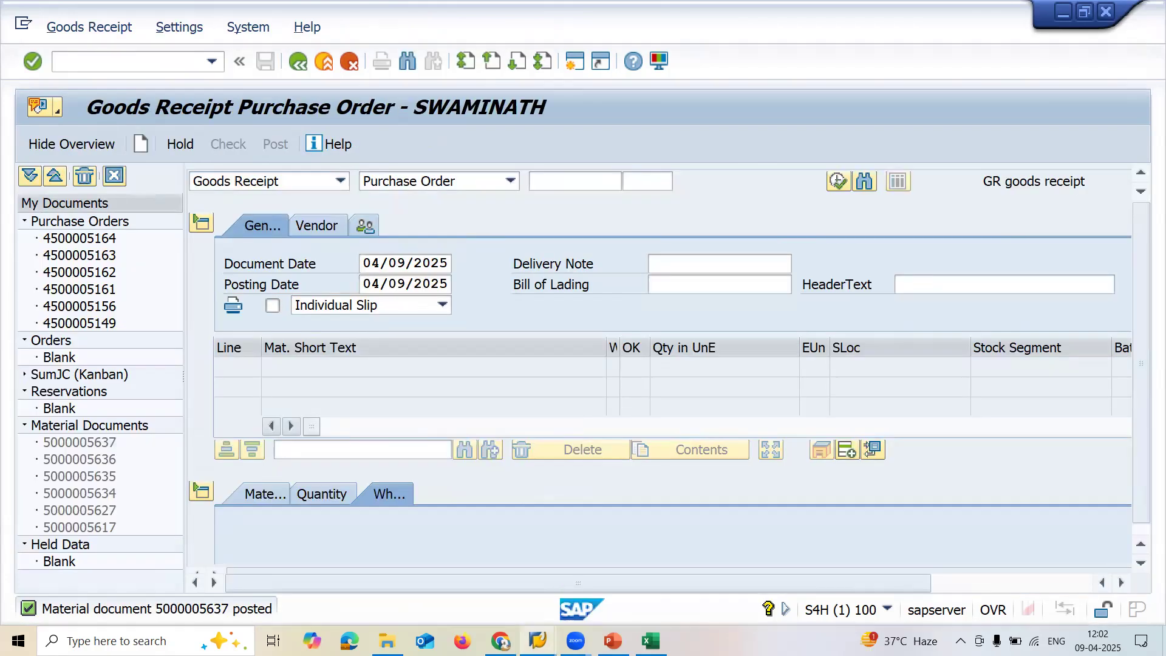
pyautogui.moveTo(538, 641)
pyautogui.click(661, 585)
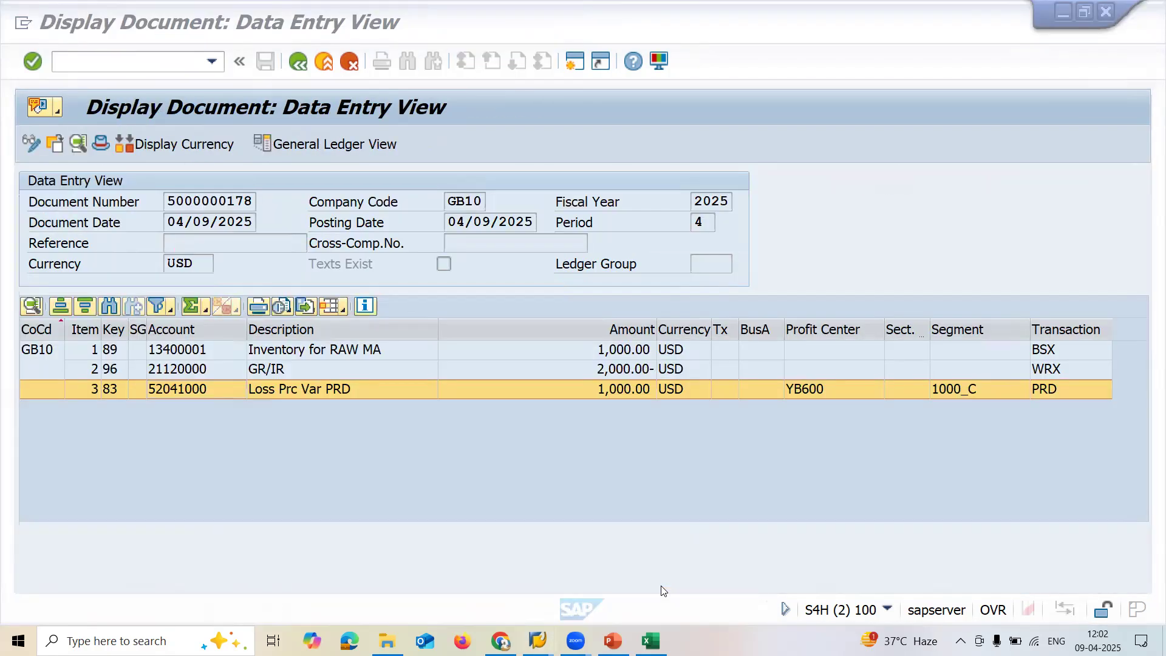
# Step: Open transaction MM03 and display the DIAMOND STONE material 600000220 with the preselected views
pyautogui.click(142, 65)
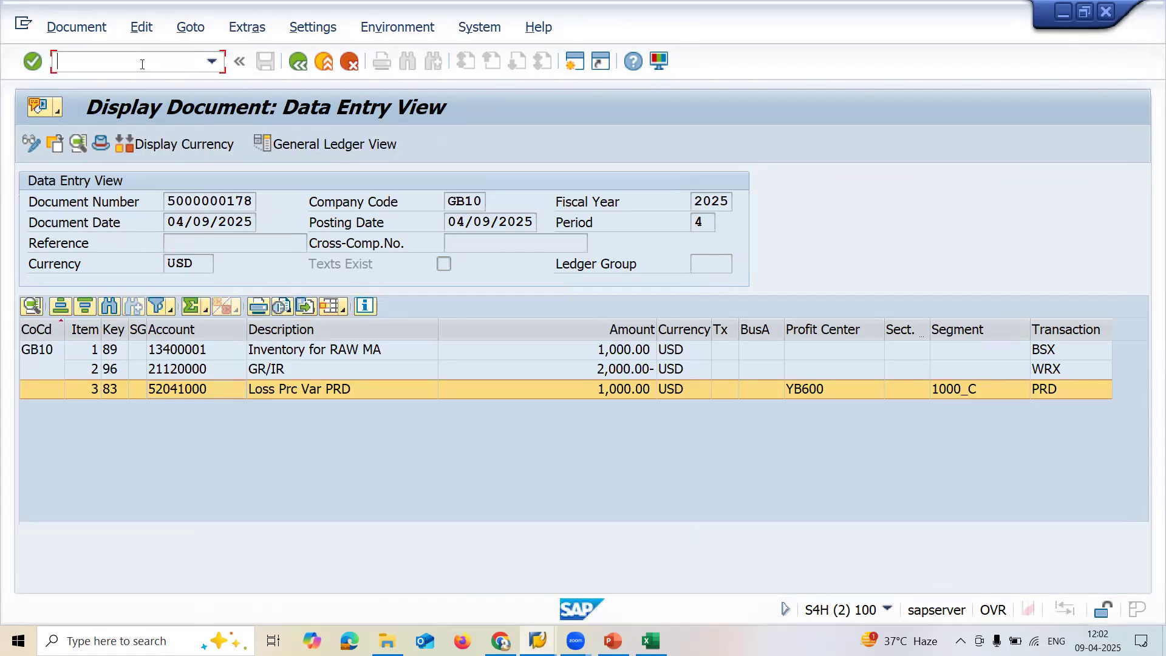
pyautogui.write('/NMM03')
pyautogui.press('Return')
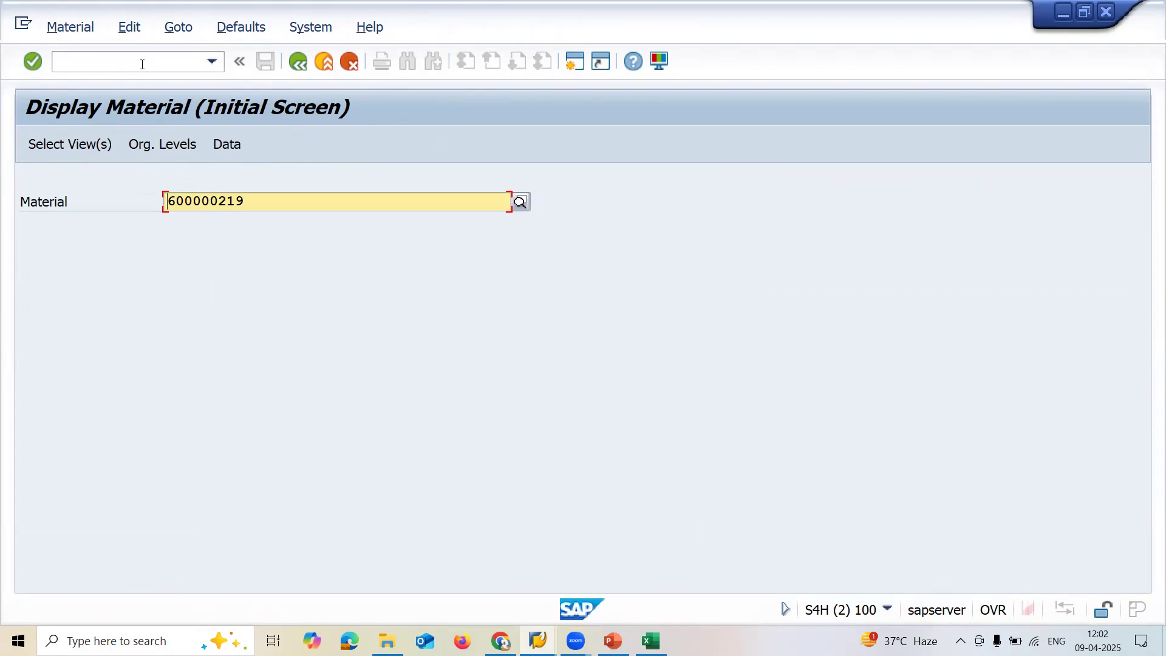
pyautogui.press('BackSpace')
pyautogui.press('BackSpace')
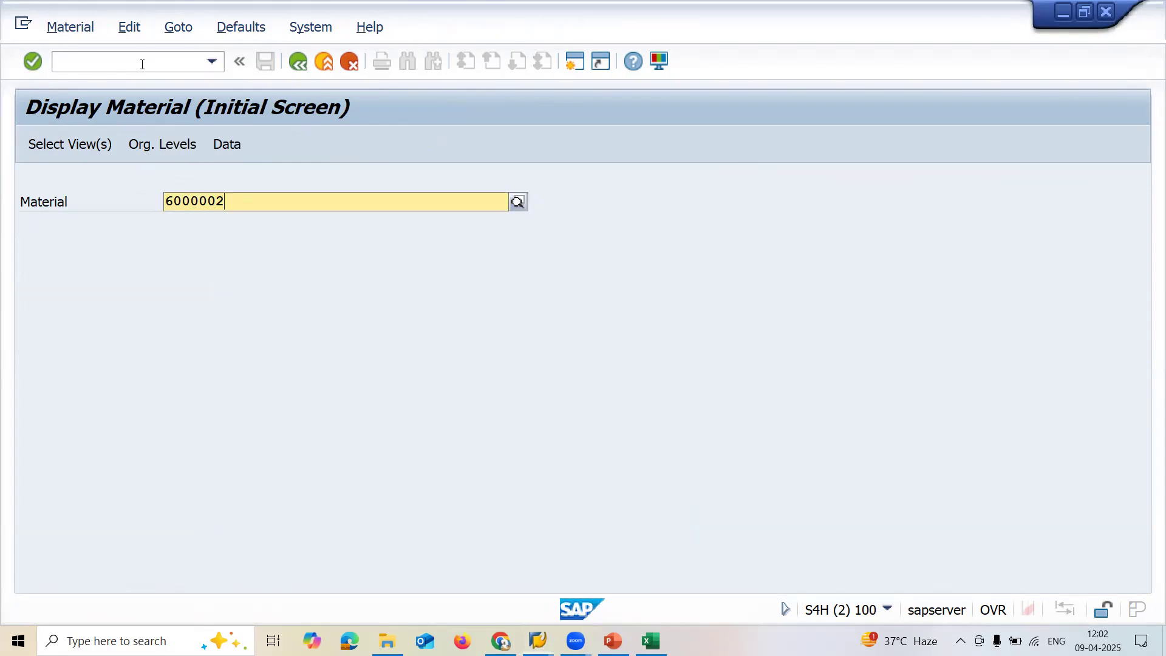
pyautogui.write('19')
pyautogui.press('Return')
pyautogui.press('BackSpace')
pyautogui.press('BackSpace')
pyautogui.write('20')
pyautogui.press('Return')
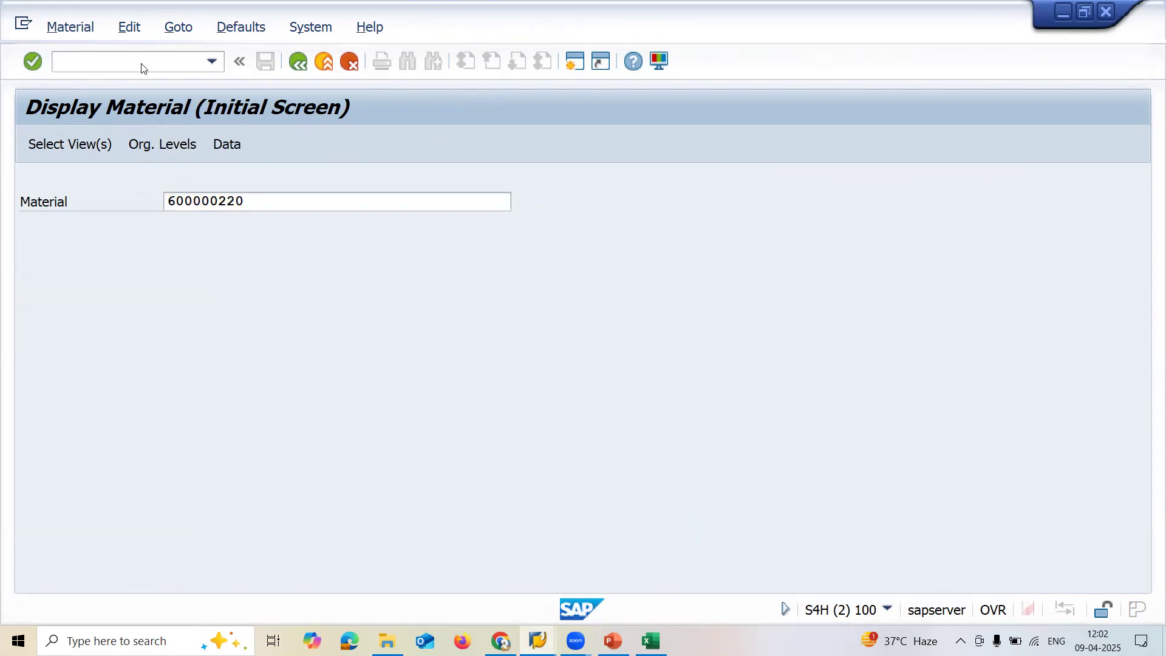
pyautogui.press('Return')
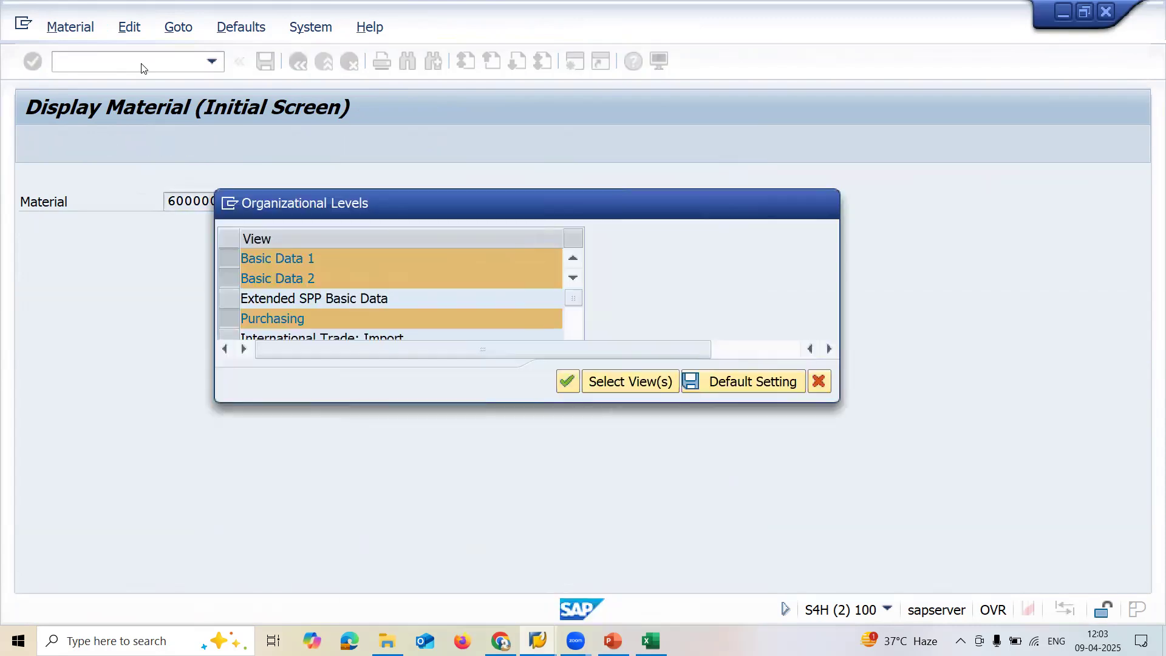
pyautogui.press('Return')
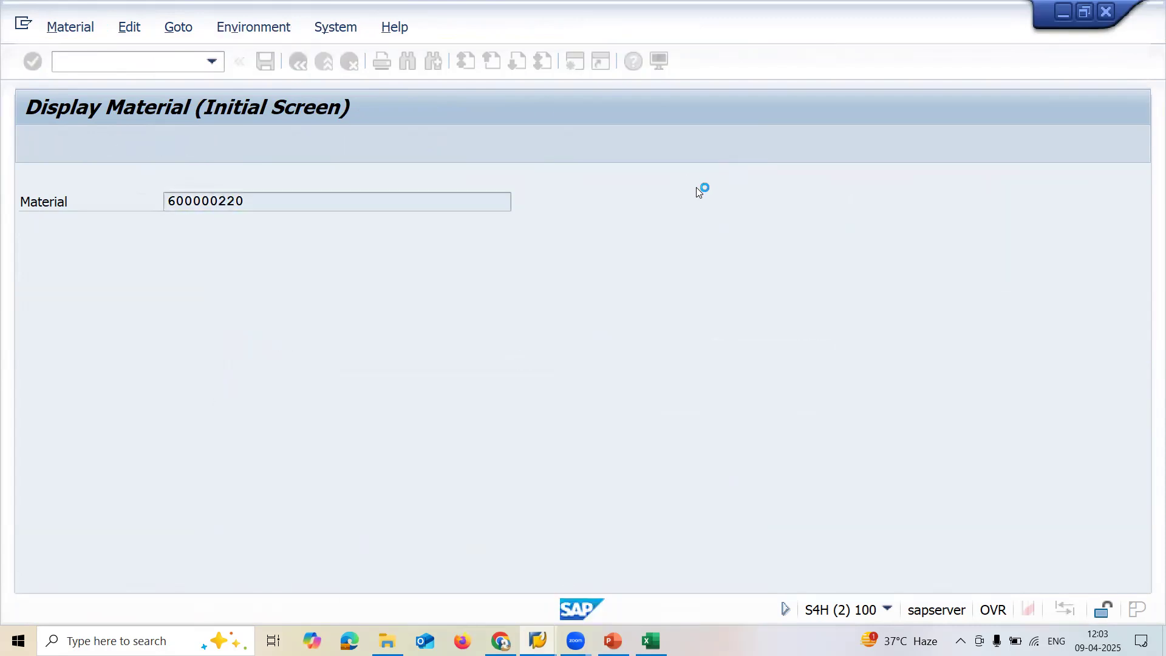
# Step: Show the material's Accounting 1 view and check the inventory value under Prices and Values
pyautogui.click(764, 189)
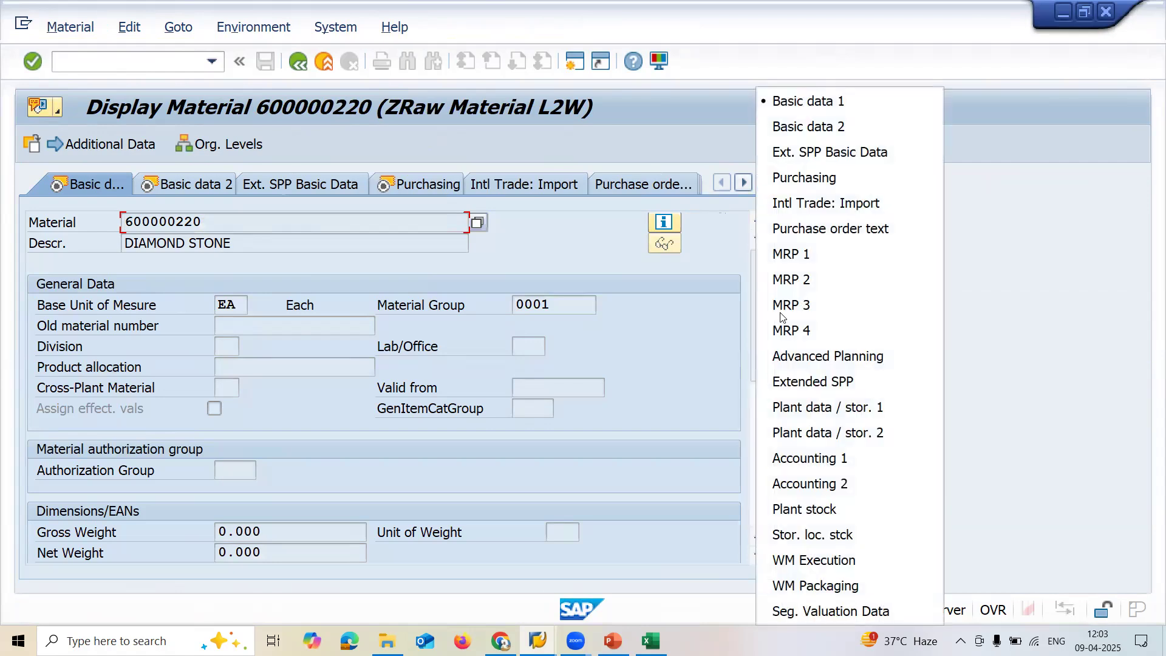
pyautogui.click(816, 455)
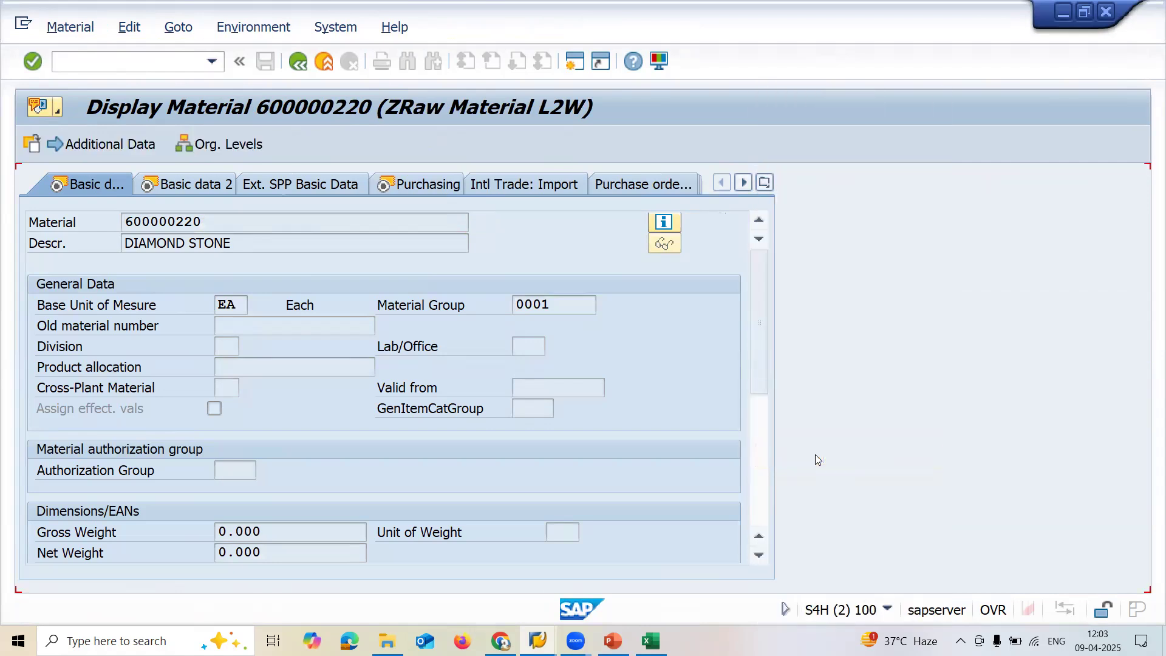
pyautogui.moveTo(759, 376); pyautogui.dragTo(759, 489)
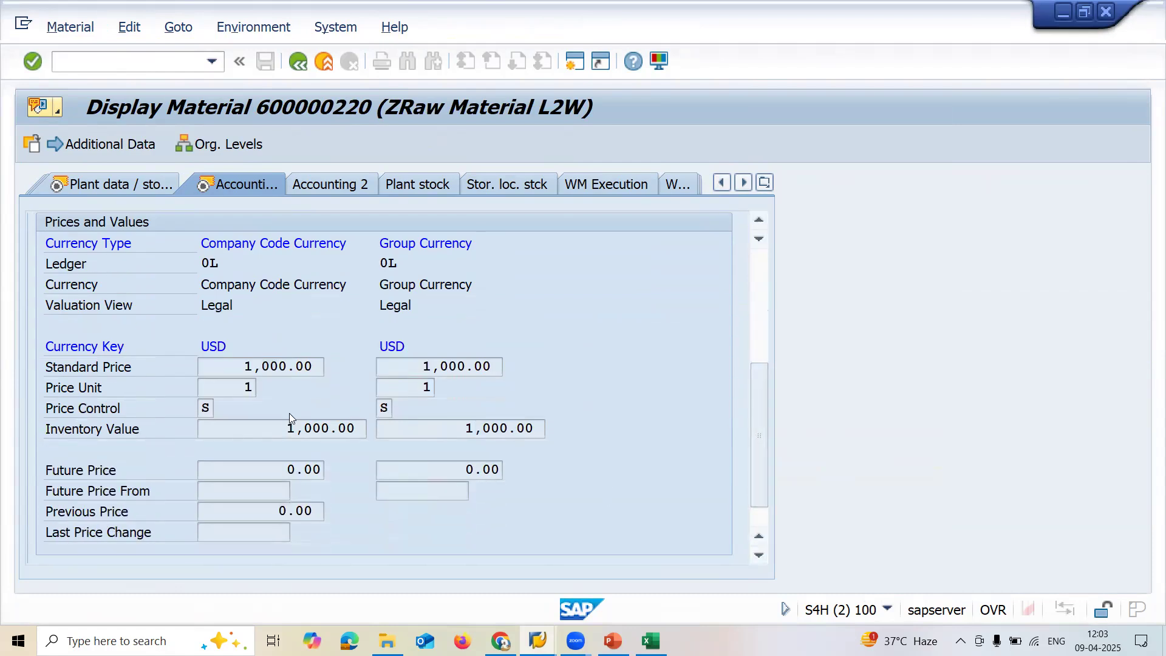
pyautogui.hotkey('shift', 'Right')
pyautogui.hotkey('shift', 'Right')
pyautogui.hotkey('shift', 'Right')
pyautogui.hotkey('shift', 'Right')
pyautogui.hotkey('shift', 'Right')
pyautogui.hotkey('shift', 'Right')
pyautogui.hotkey('shift', 'Right')
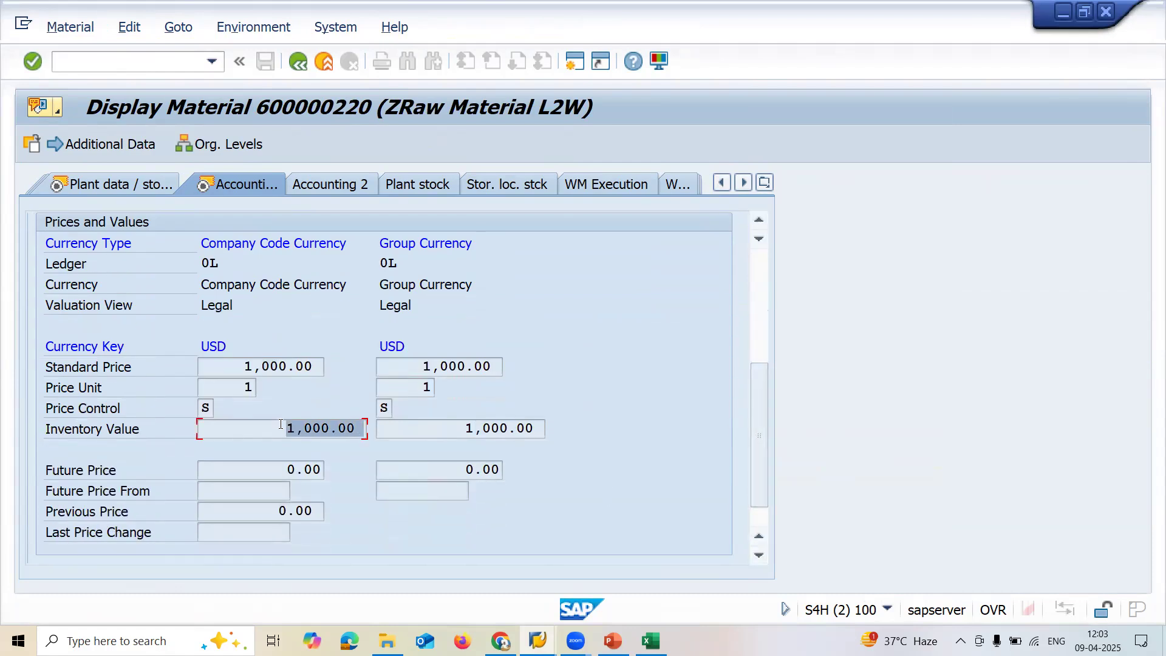
# Step: Leave the material display and open the transaction for creating a purchase order
pyautogui.press('Right')
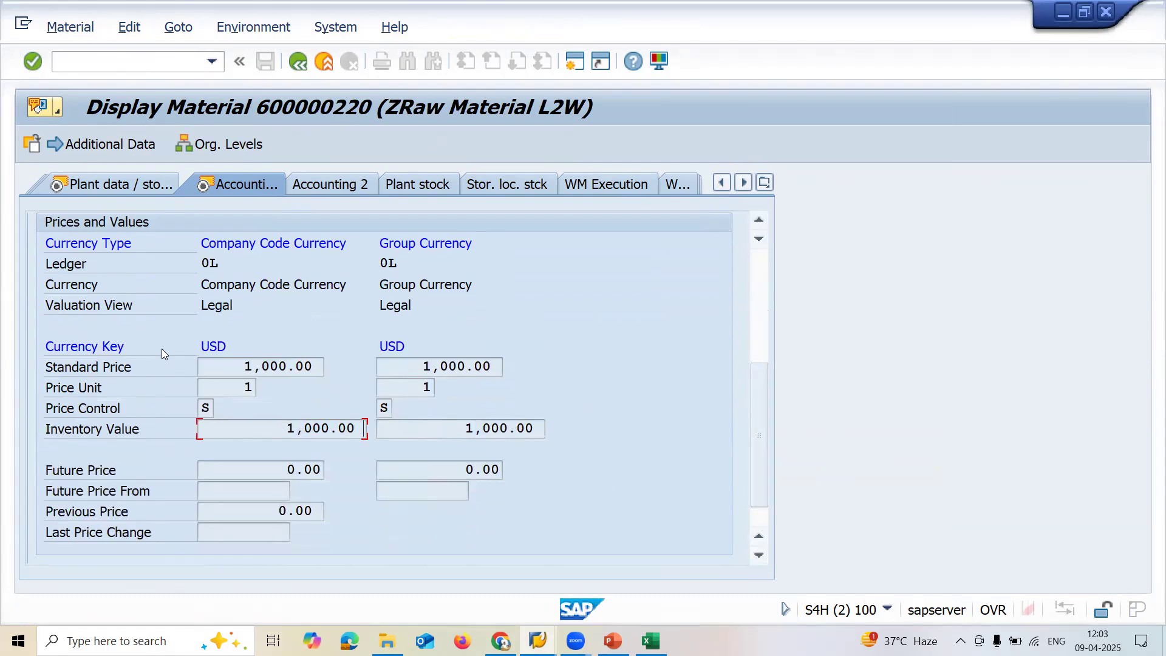
pyautogui.click(174, 60)
pyautogui.press('Return')
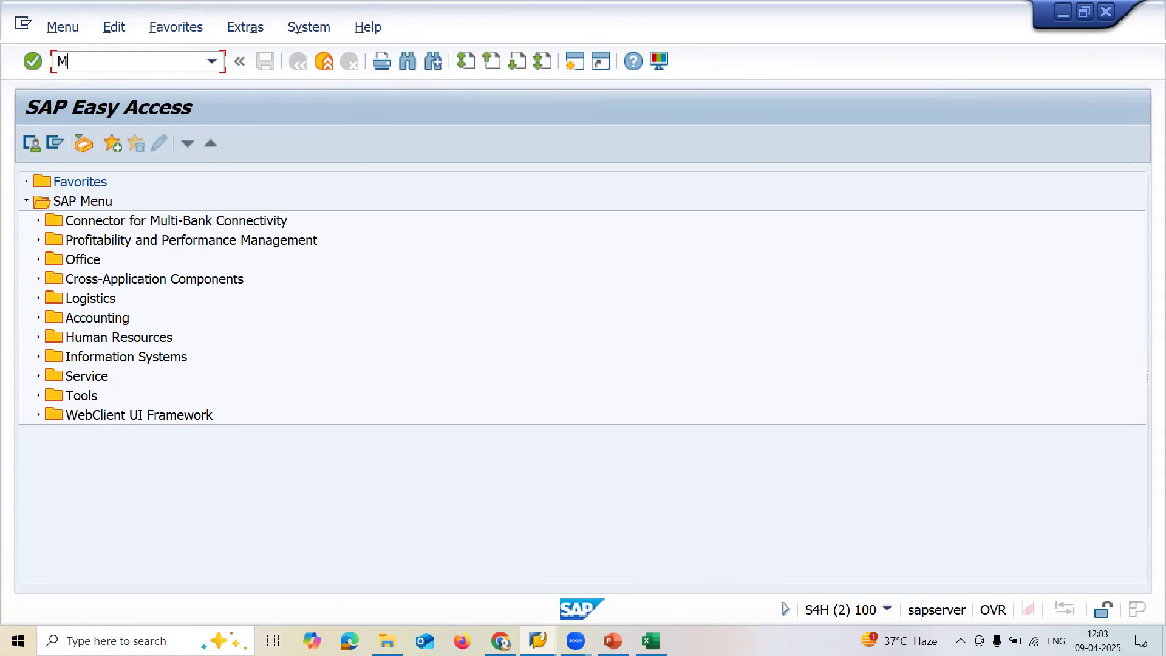
pyautogui.press('Return')
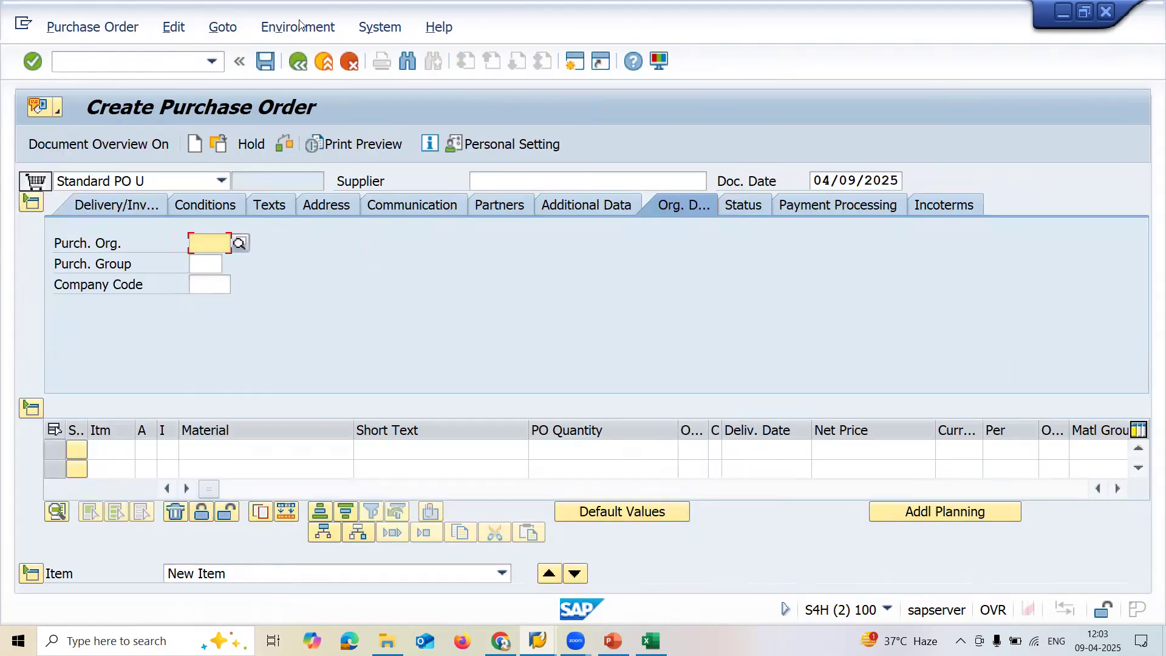
# Step: Enter supplier IPO VENDOR, purchasing organization YN01, purchasing group 001 and company code GB10 in the purchase order header
pyautogui.click(538, 184)
pyautogui.press('Down')
pyautogui.press('Return')
pyautogui.press('Return')
pyautogui.press('Down')
pyautogui.press('Return')
pyautogui.press('Return')
pyautogui.press('Down')
pyautogui.press('Return')
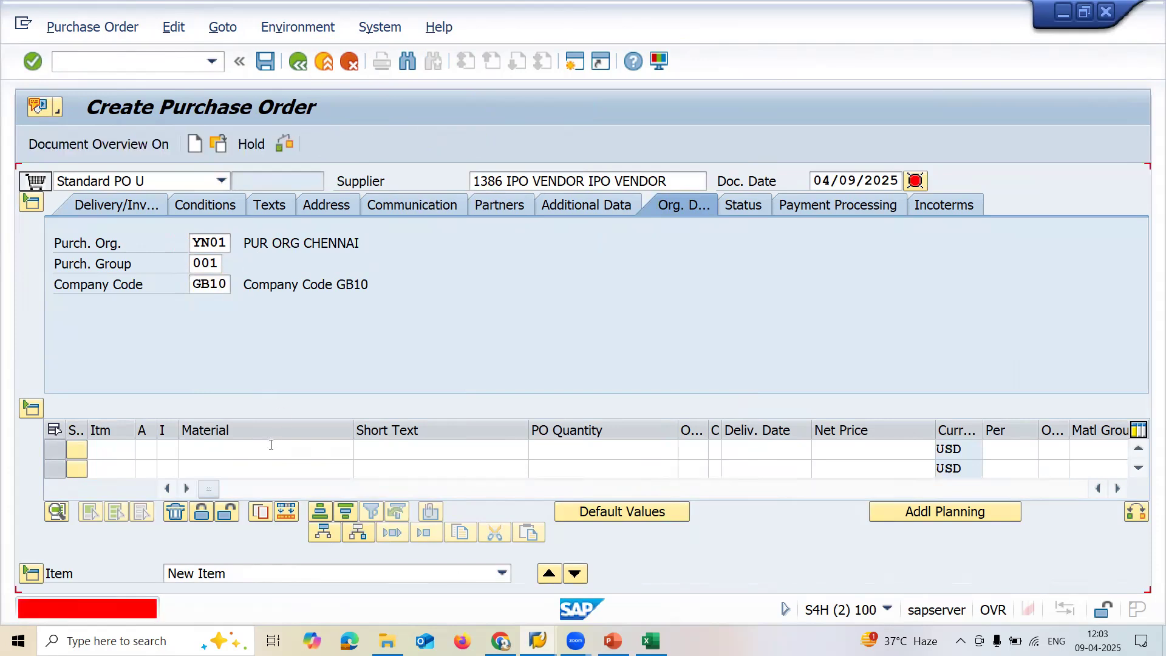
pyautogui.press('Return')
# Step: Add an item for material 600000220 with quantity 1, delivery date 04/09/2025, plant YN01 and the raw material storage location
pyautogui.click(271, 447)
pyautogui.press('Return')
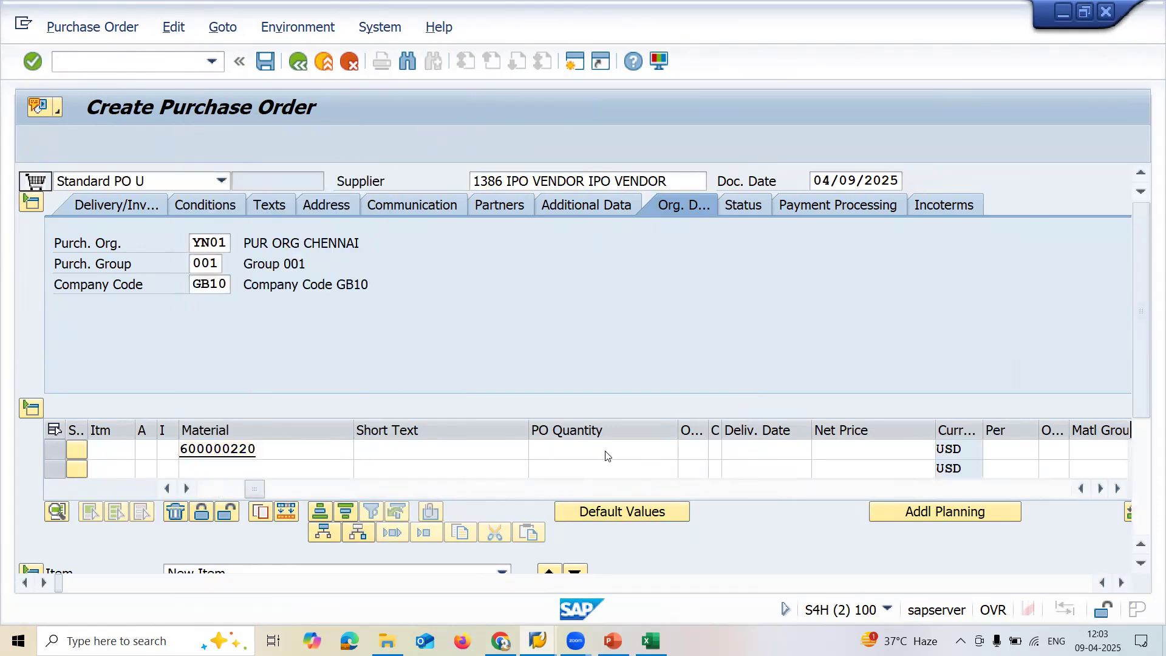
pyautogui.press('Return')
pyautogui.press('Down')
pyautogui.press('Return')
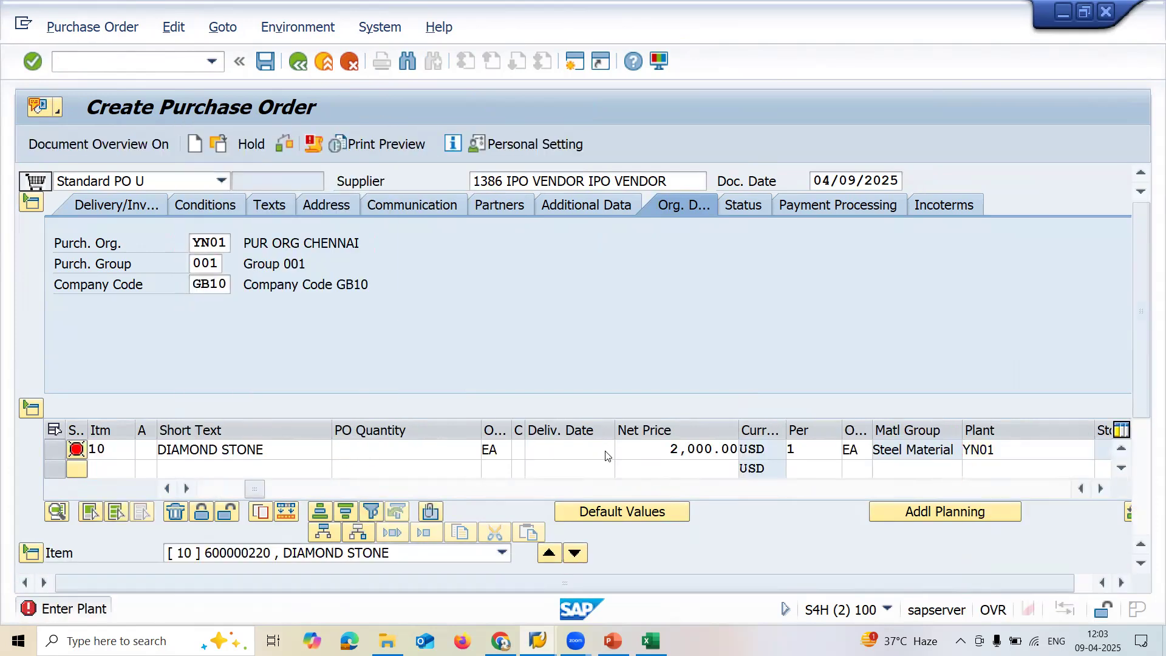
pyautogui.press('Return')
pyautogui.press('Down')
pyautogui.press('Return')
pyautogui.click(1102, 453)
pyautogui.press('Down')
pyautogui.press('Return')
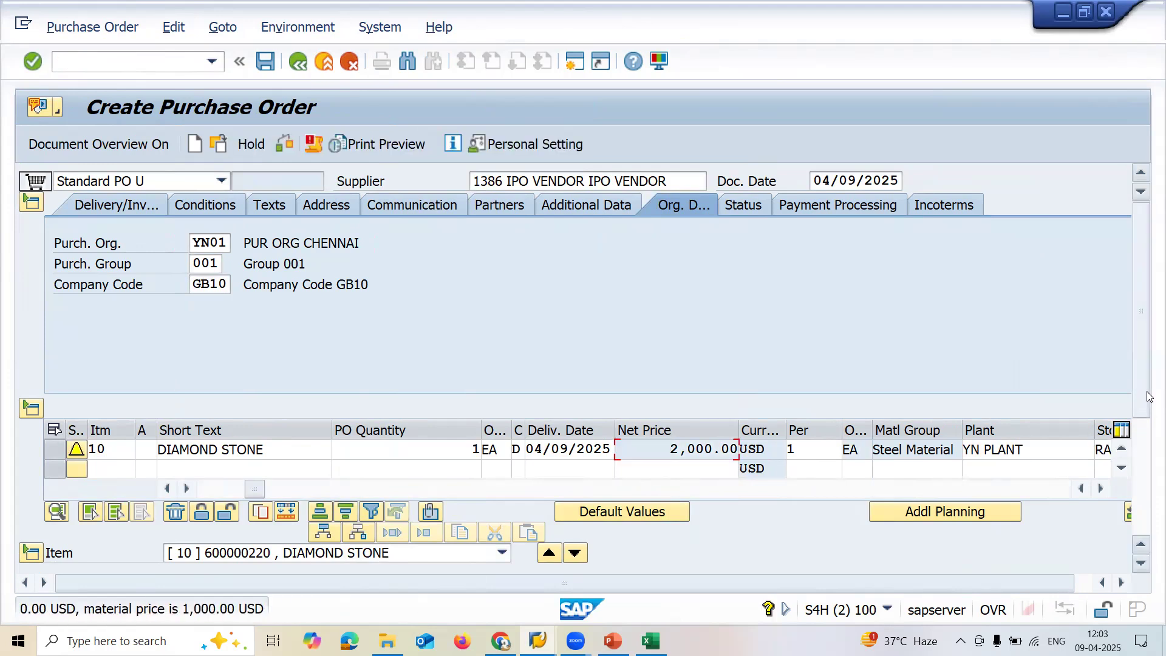
# Step: Switch to the Excel sheet, look up DIAMOND STONE's second PO/GR price in cell F5, and return to SAP
pyautogui.scroll(-5, 1076, 510)
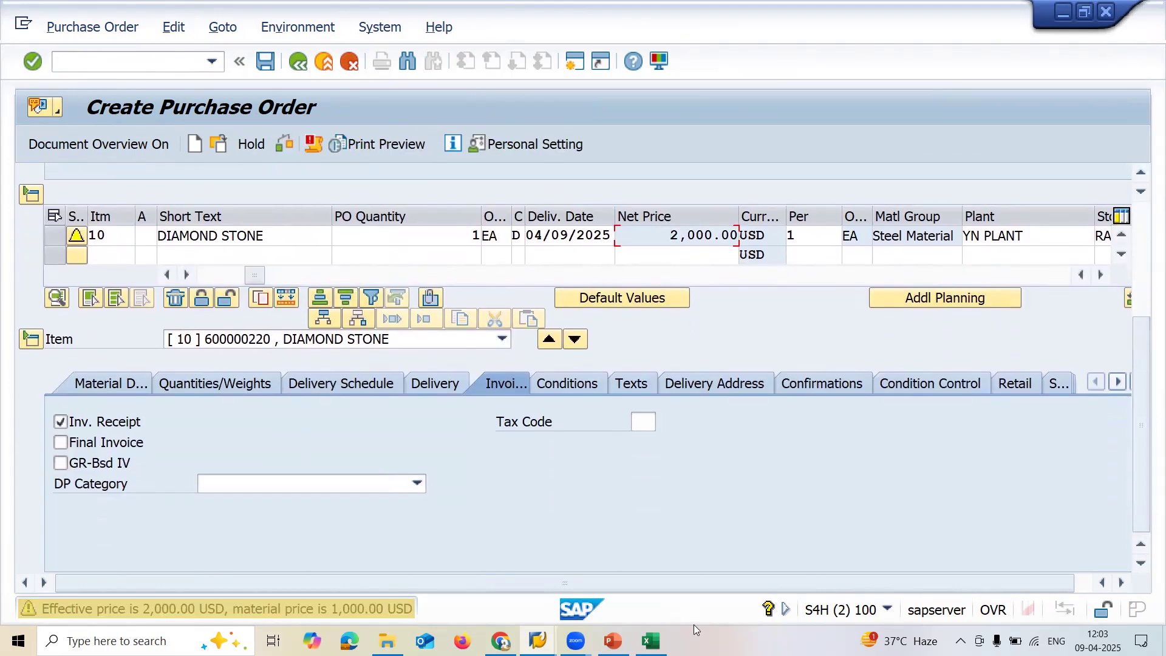
pyautogui.click(650, 641)
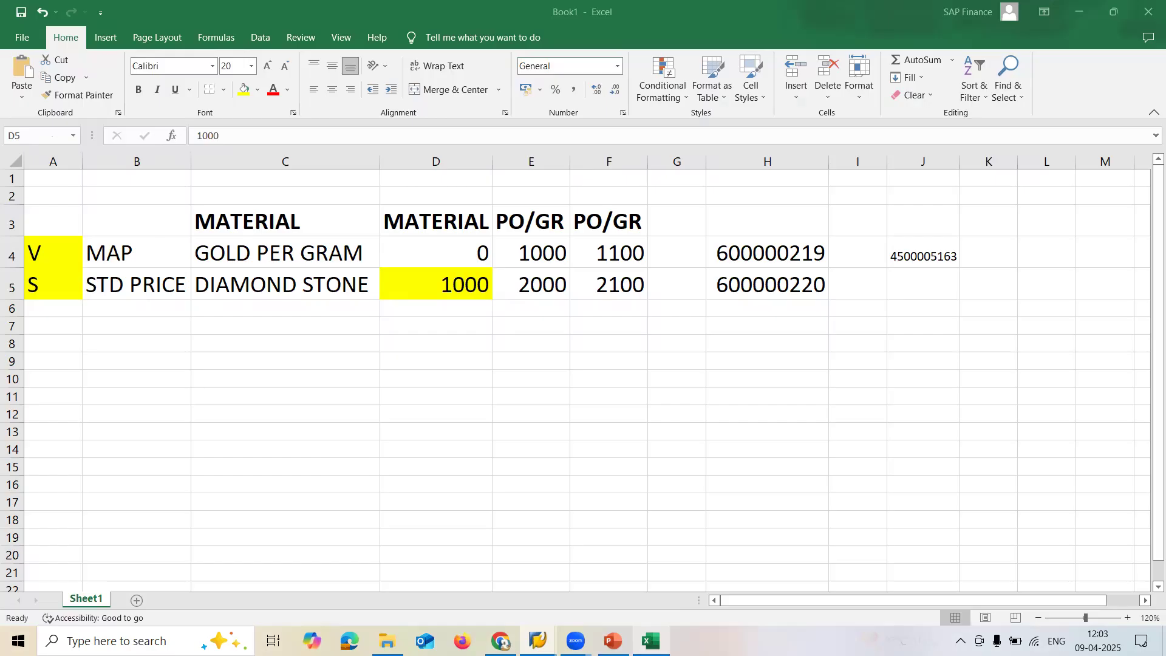
pyautogui.click(611, 281)
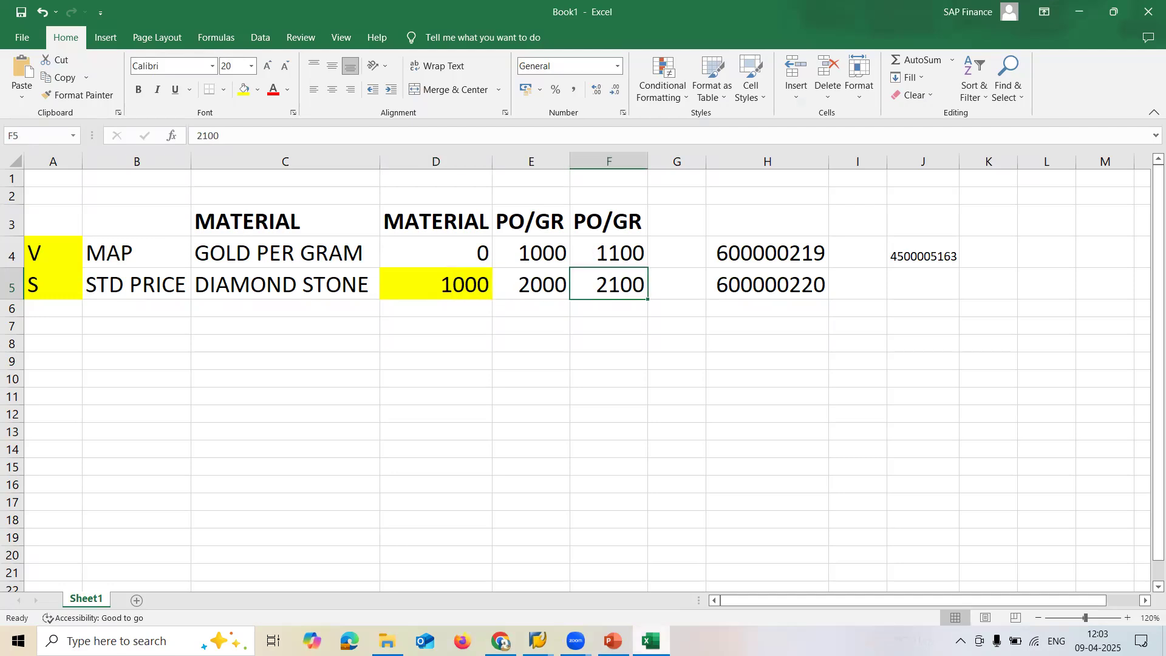
pyautogui.click(650, 641)
pyautogui.click(650, 641)
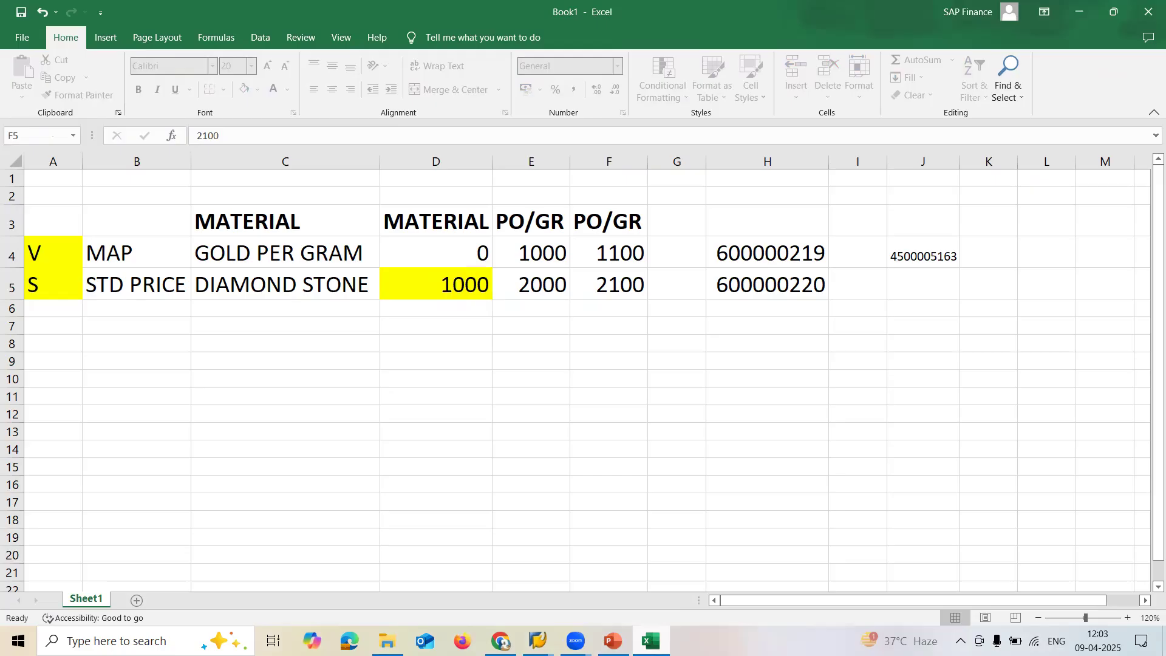
pyautogui.click(651, 641)
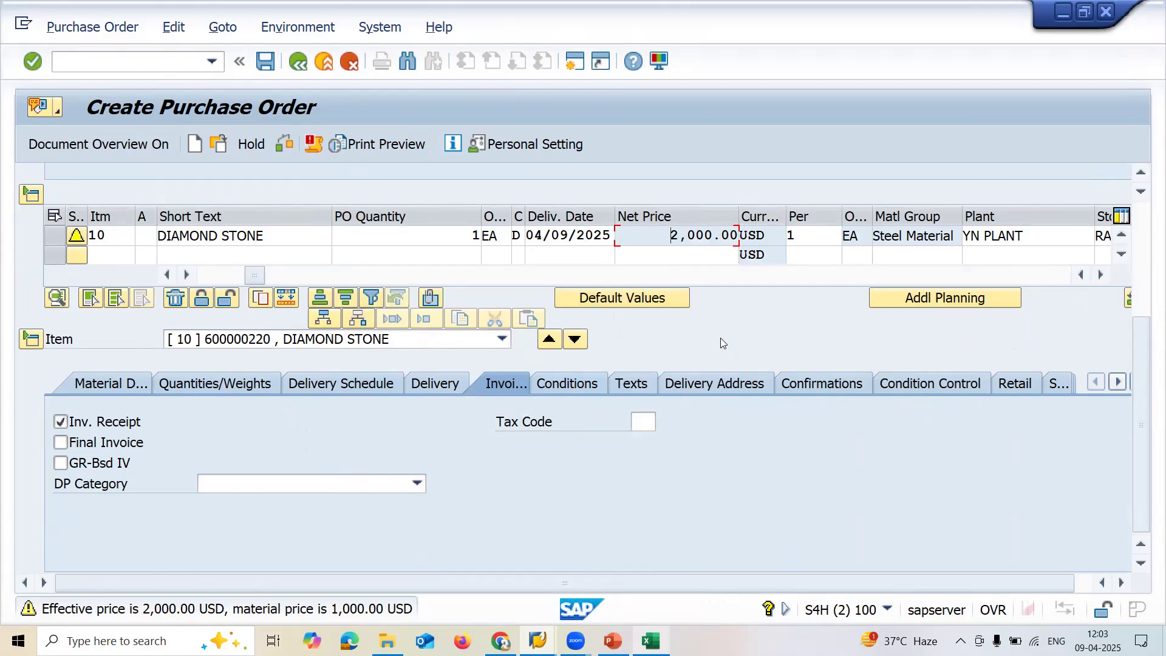
# Step: Set the DIAMOND STONE item's PBXX gross price to 2,100 USD in its conditions and save the purchase order
pyautogui.click(554, 384)
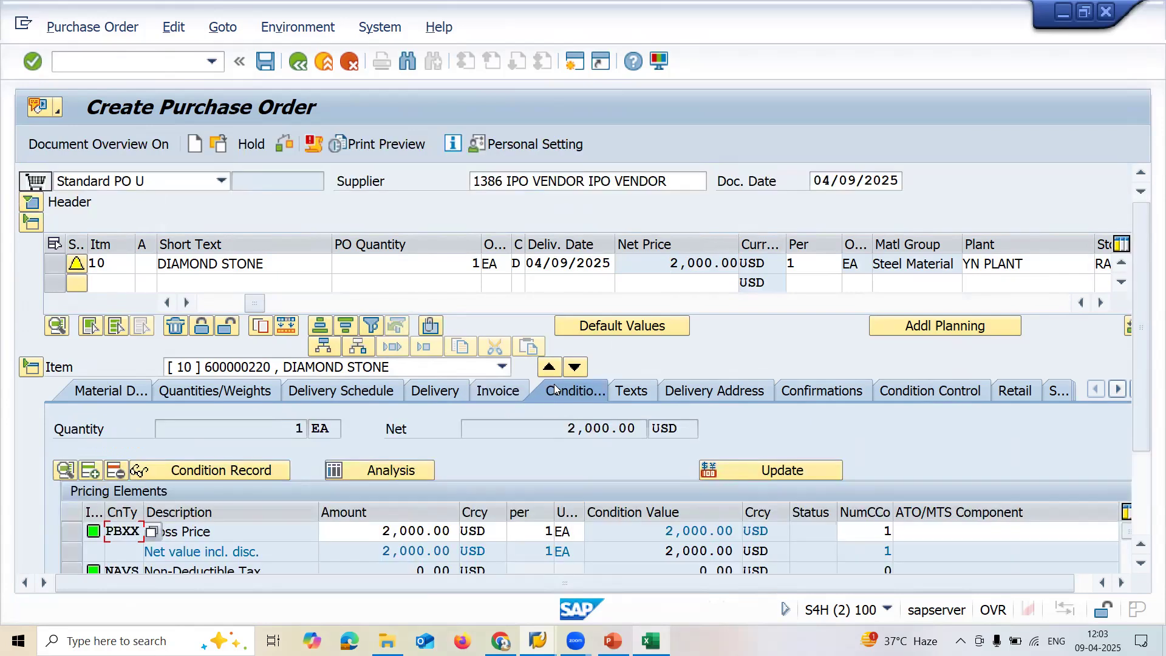
pyautogui.click(355, 530)
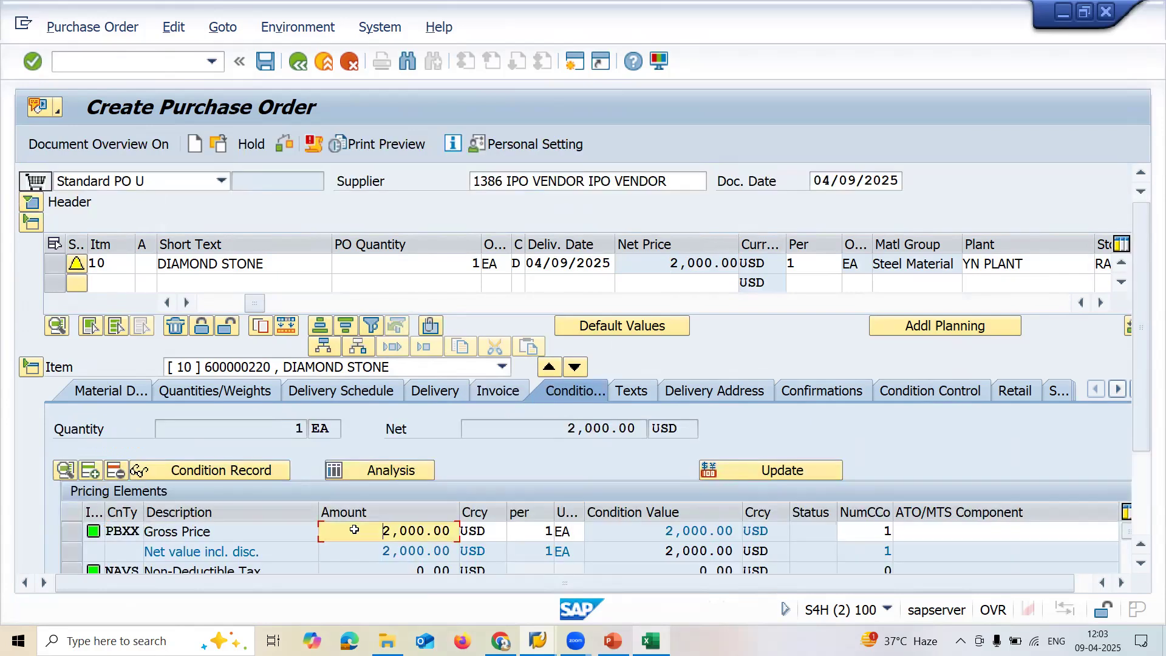
pyautogui.hotkey('alt', 'Tab')
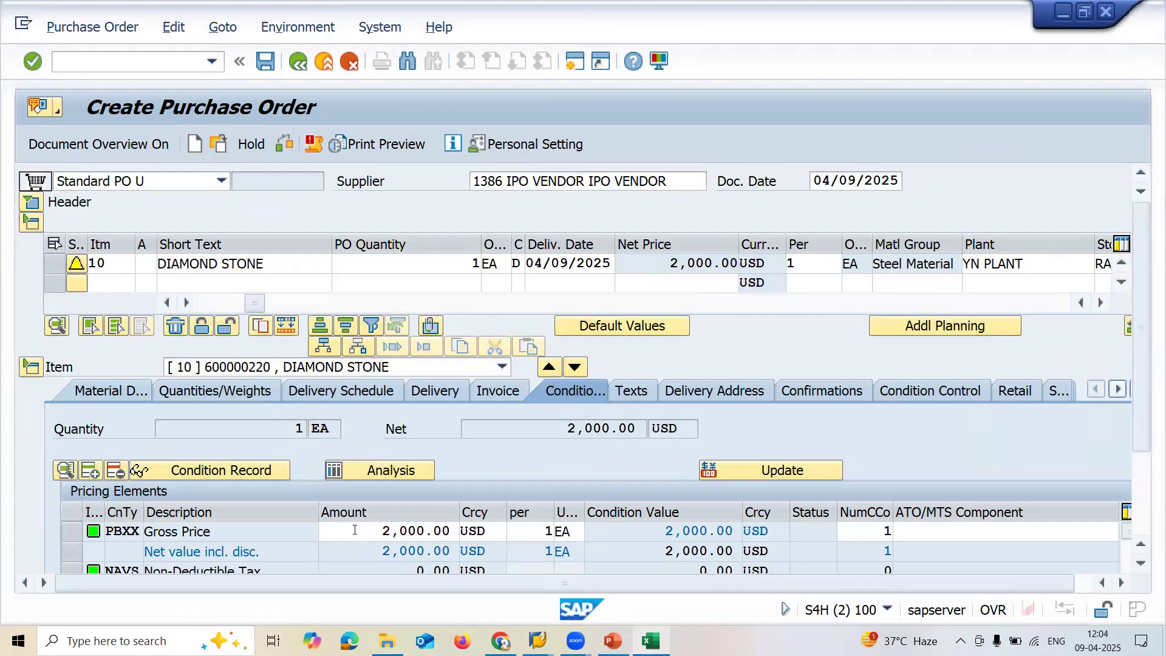
pyautogui.click(354, 531)
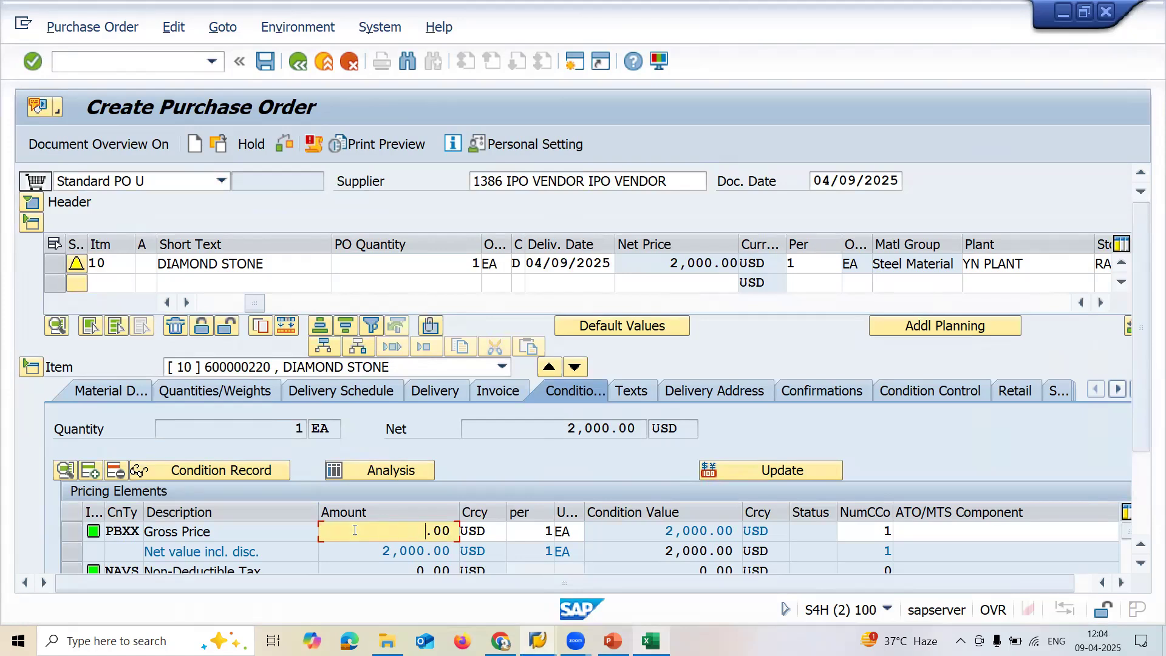
pyautogui.write('2100')
pyautogui.press('Return')
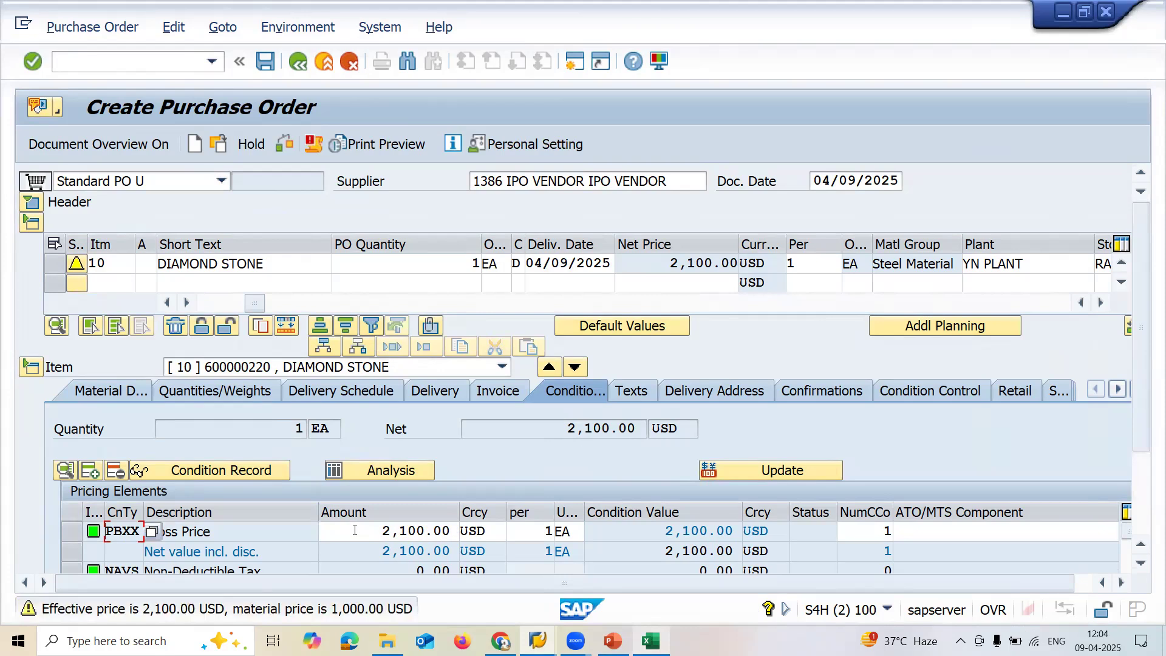
pyautogui.doubleClick(354, 530)
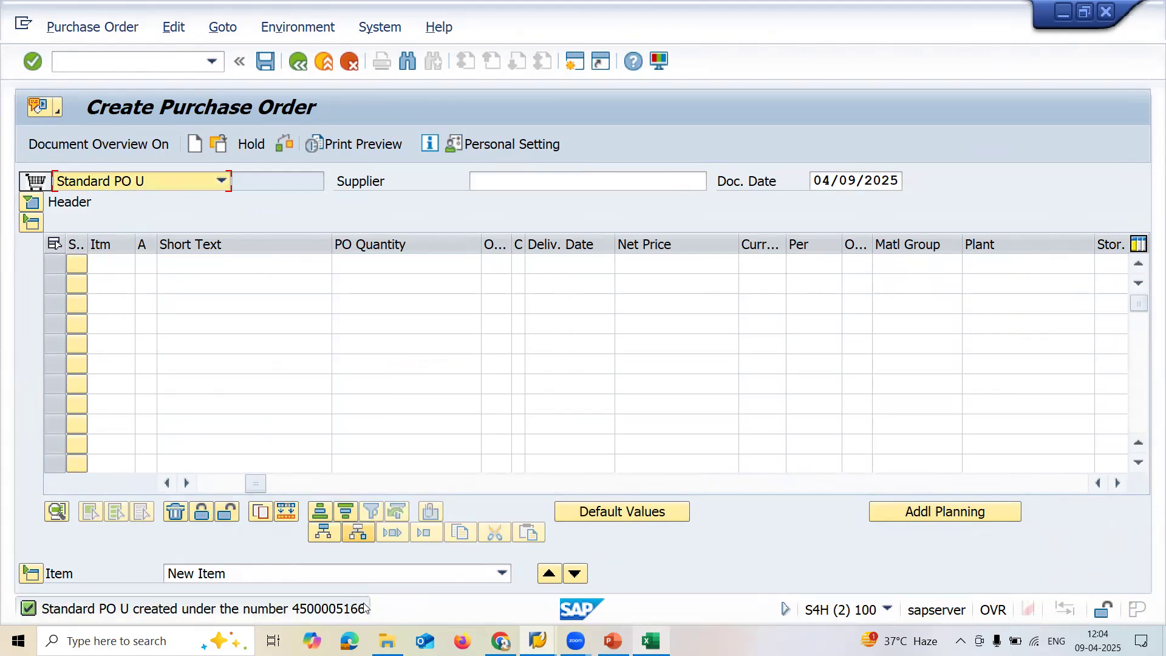
# Step: Open transaction MIGO with /NMIGO and choose Goods Receipt as the action
pyautogui.click(178, 62)
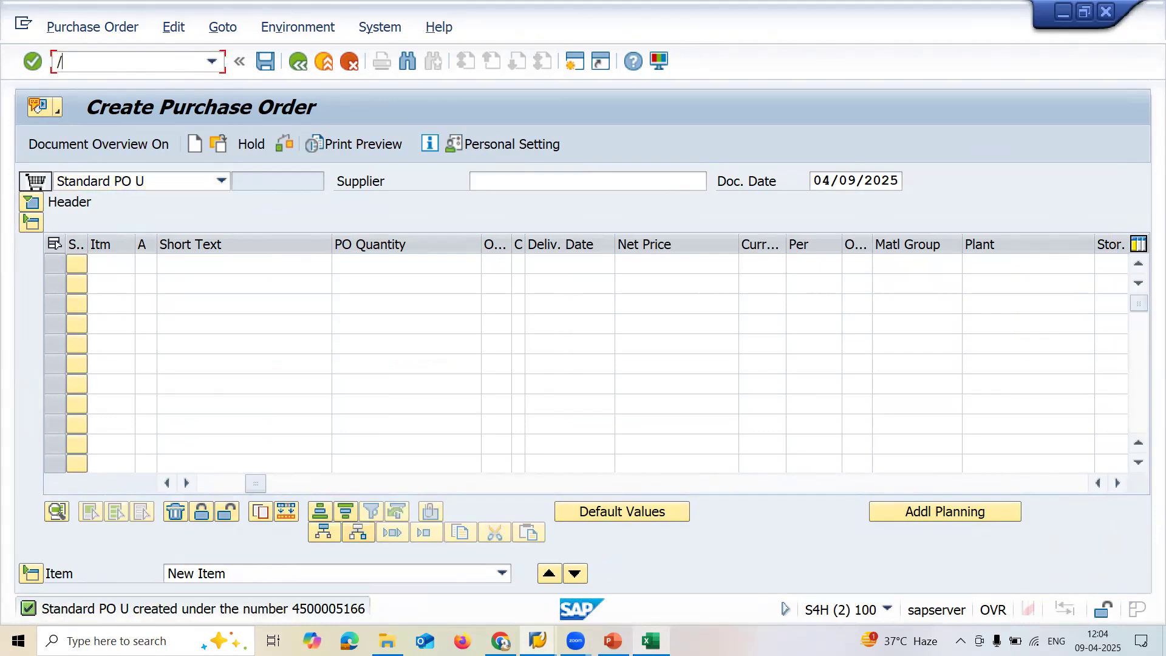
pyautogui.write('/NMIGO')
pyautogui.press('Return')
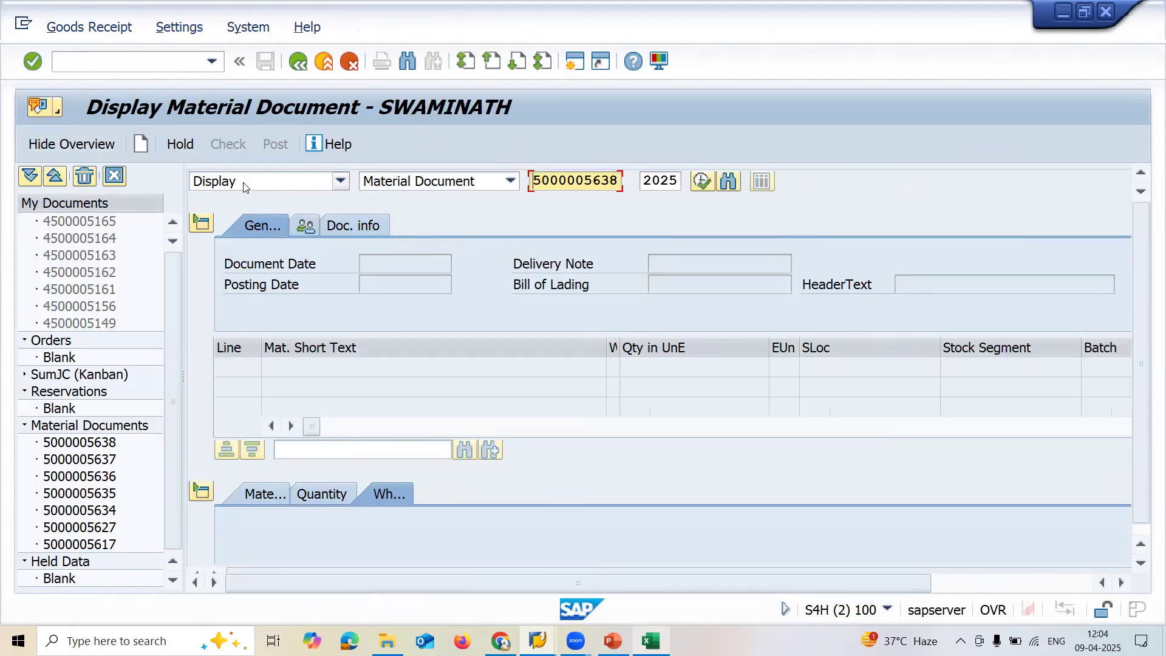
pyautogui.click(243, 183)
pyautogui.click(245, 222)
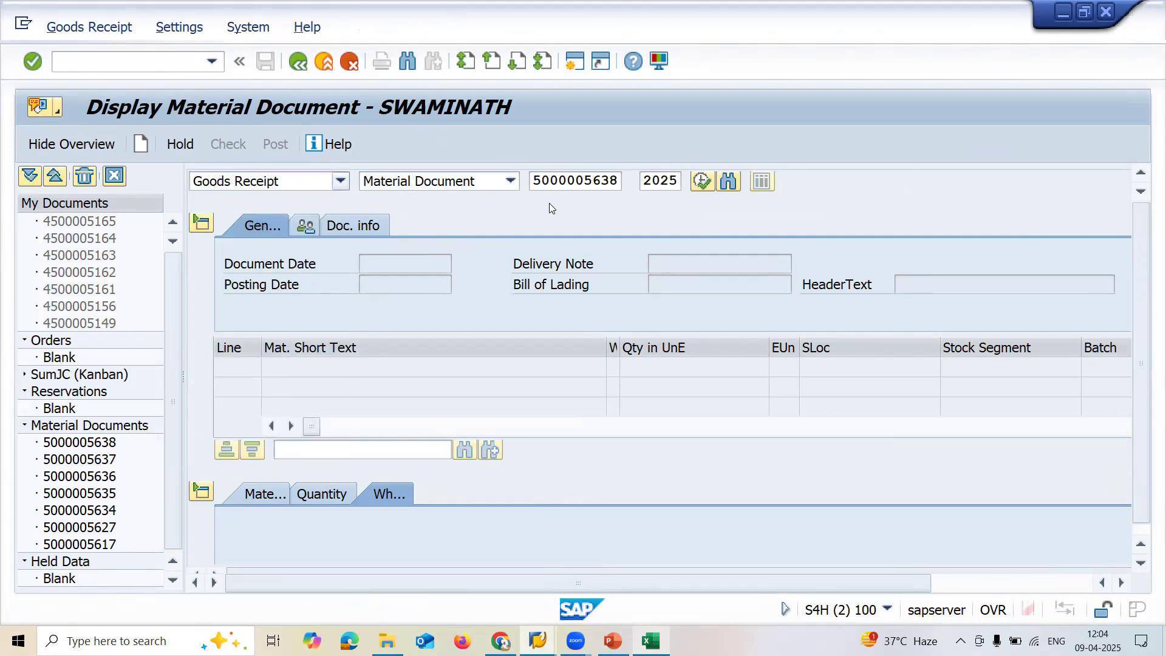
# Step: Load the newly created purchase order as the goods receipt reference, mark the DIAMOND STONE item OK, and post the receipt
pyautogui.click(580, 181)
pyautogui.press('Return')
pyautogui.press('BackSpace')
pyautogui.write('66')
pyautogui.press('Return')
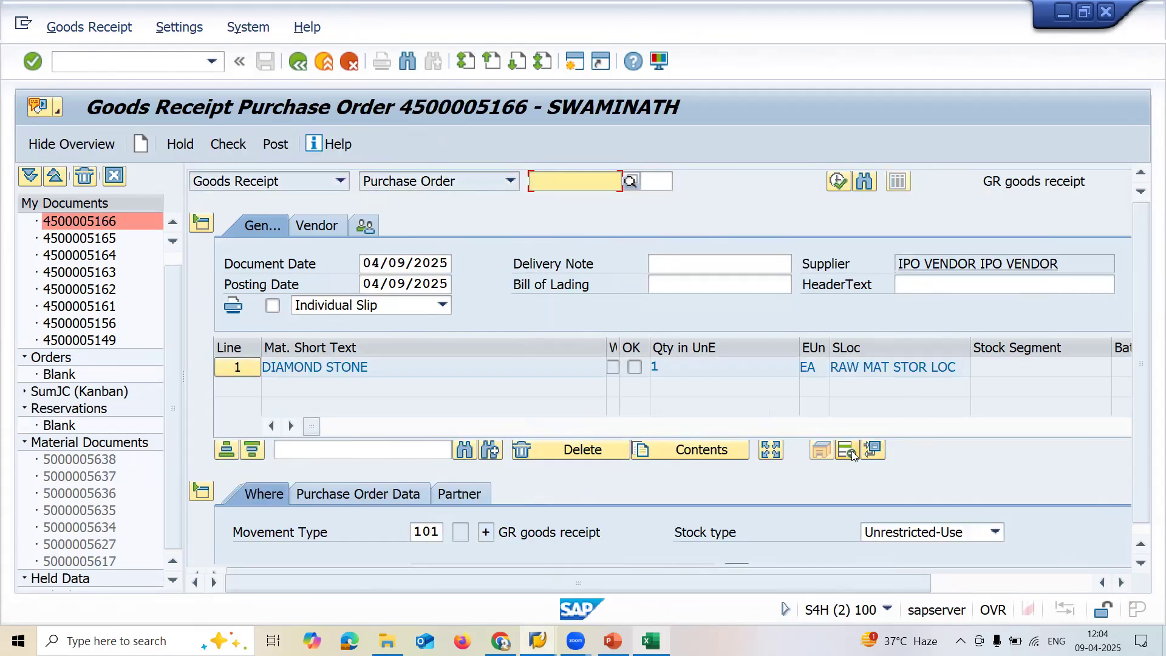
pyautogui.click(635, 368)
pyautogui.hotkey('ctrl', 's')
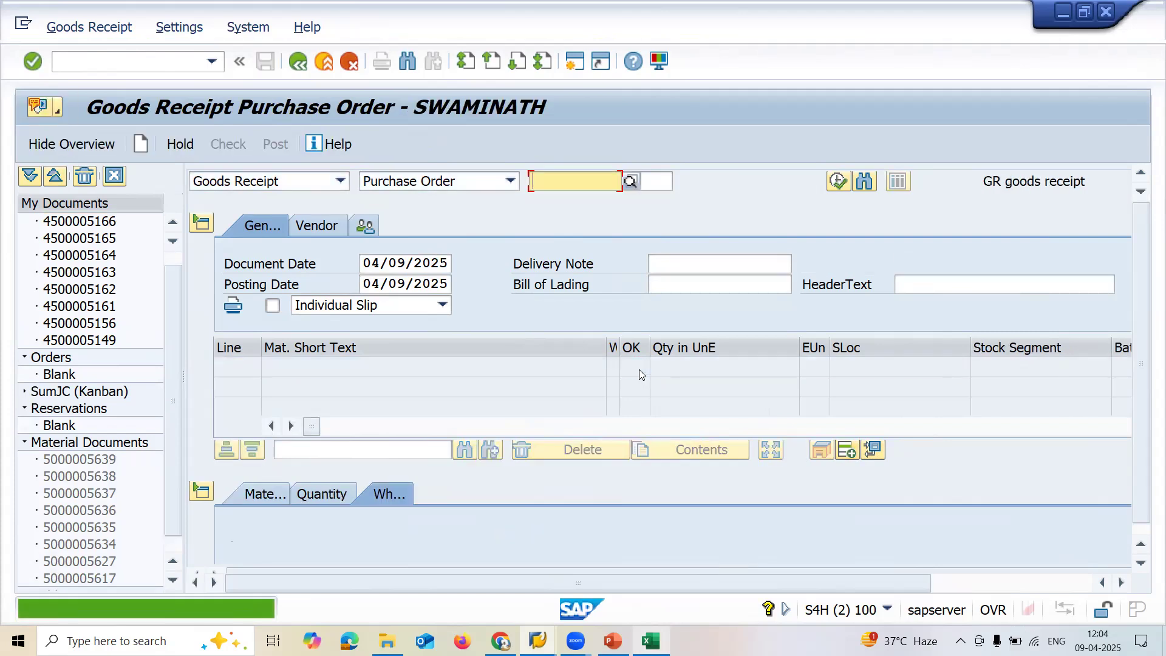
# Step: Display the posted material document and open its accounting document from the FI documents list
pyautogui.click(318, 184)
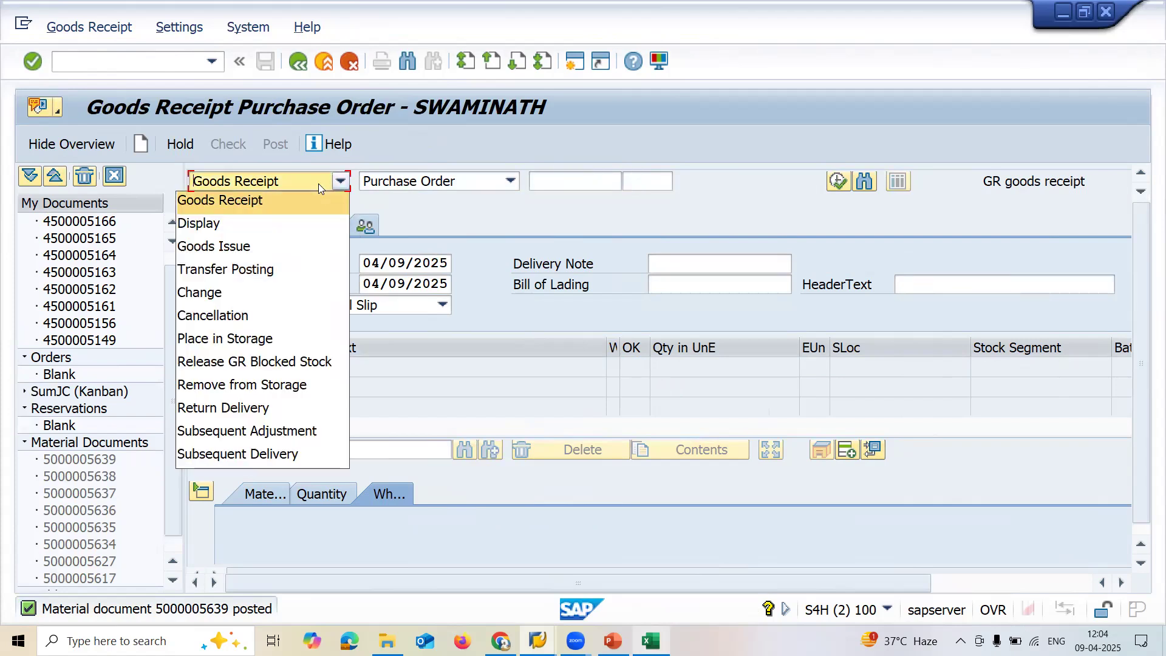
pyautogui.click(304, 230)
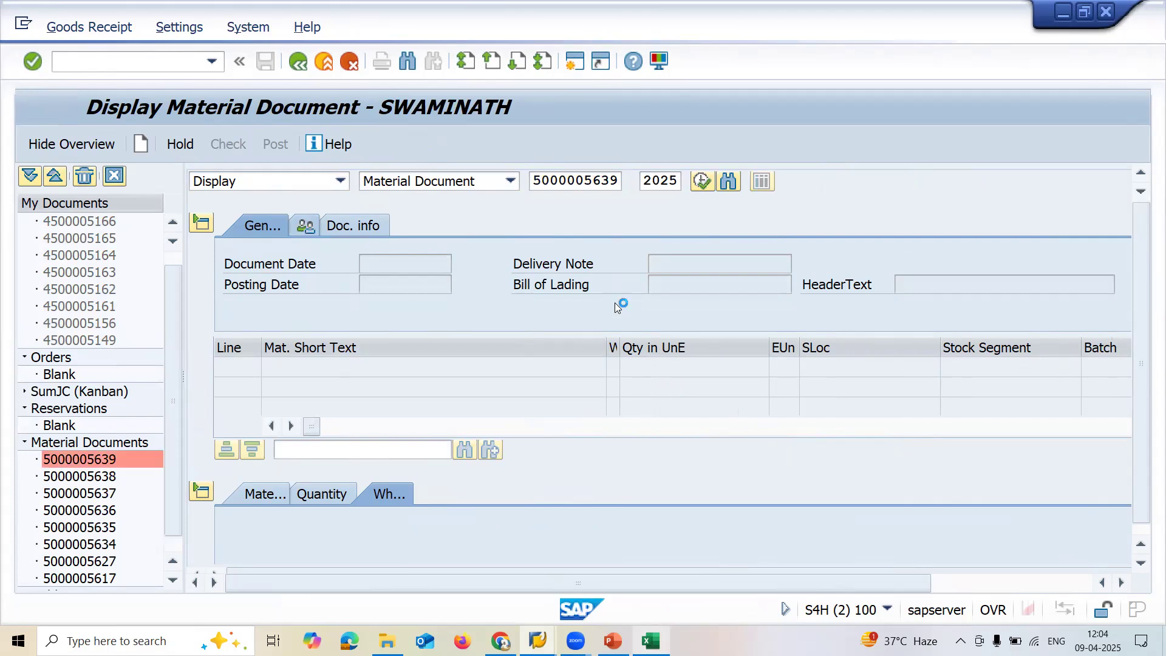
pyautogui.click(422, 225)
pyautogui.click(970, 264)
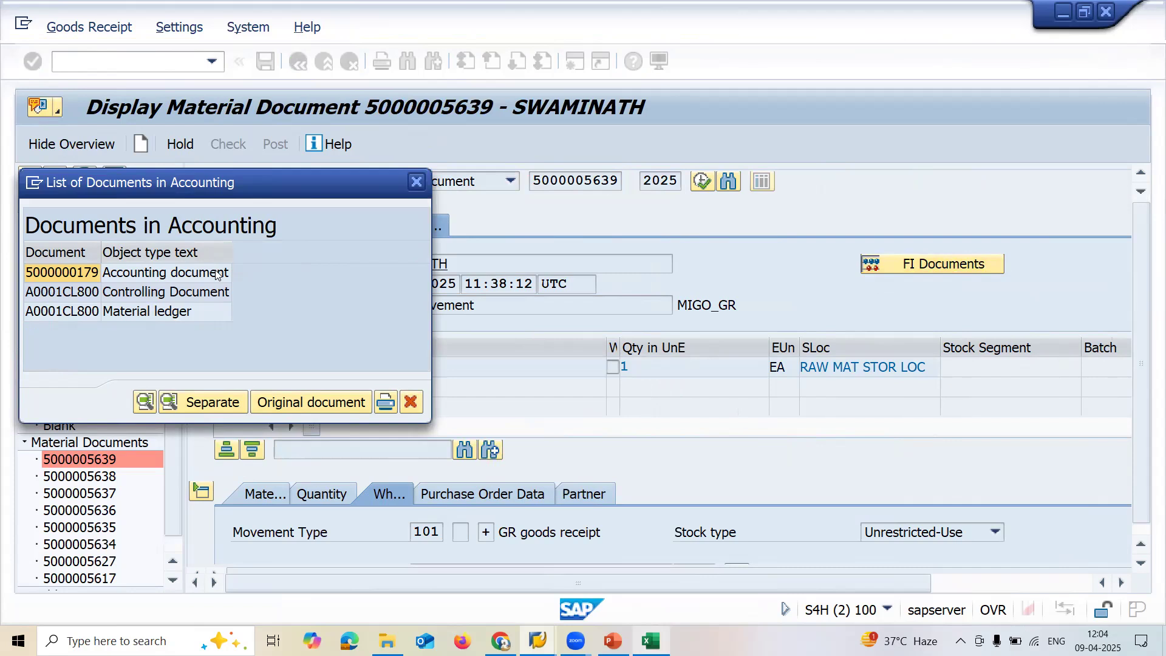
pyautogui.doubleClick(217, 273)
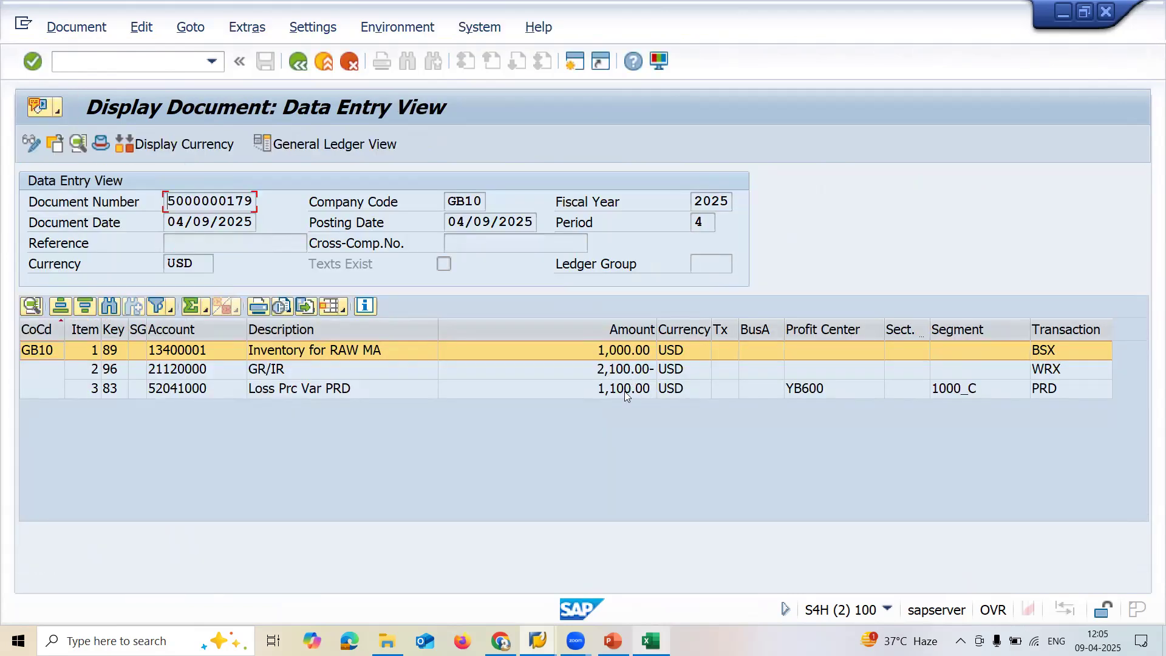
# Step: Compare the amounts and accounts of the price variance, GR/IR and inventory lines in the accounting document
pyautogui.click(627, 388)
pyautogui.click(193, 392)
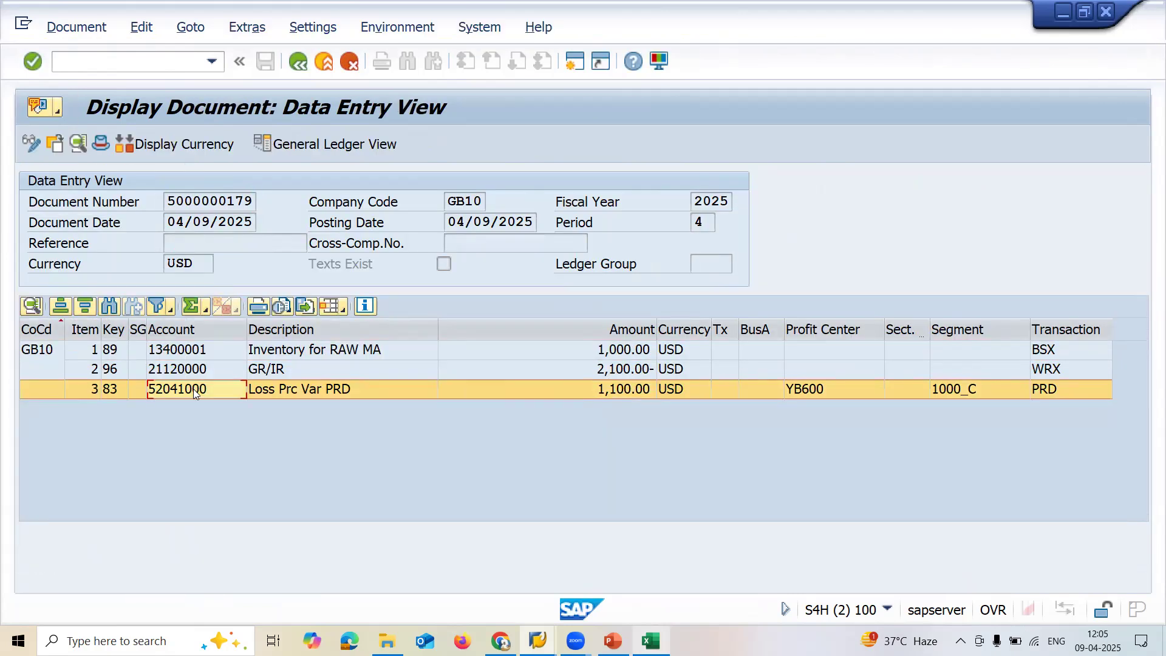
pyautogui.click(646, 372)
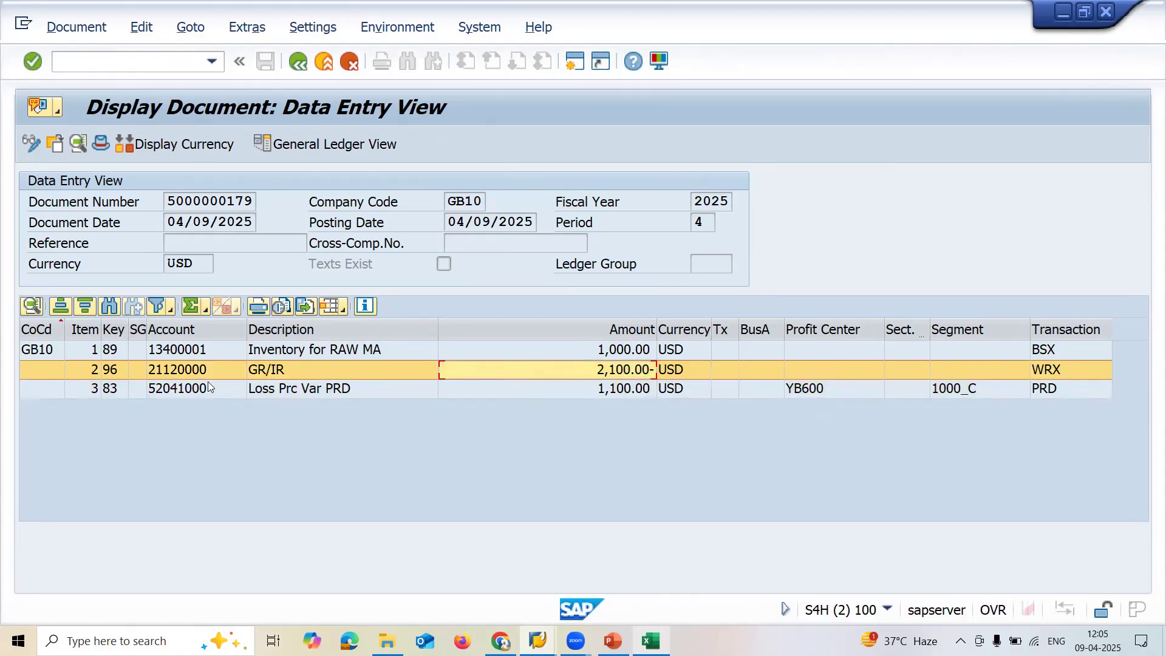
pyautogui.click(192, 371)
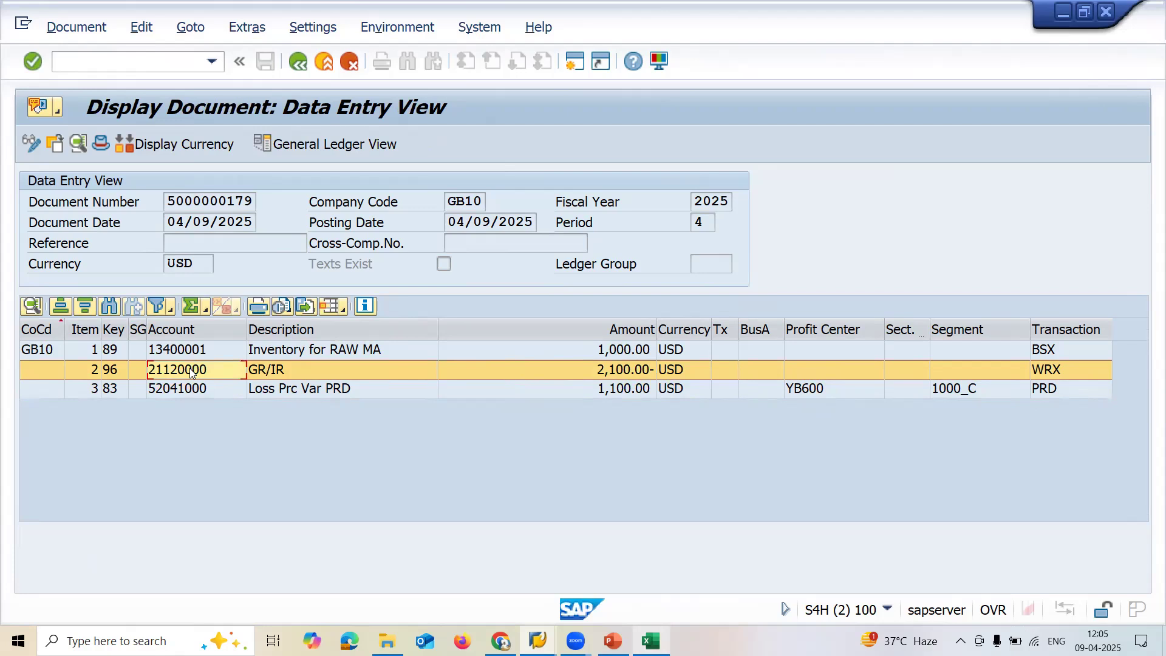
pyautogui.click(622, 356)
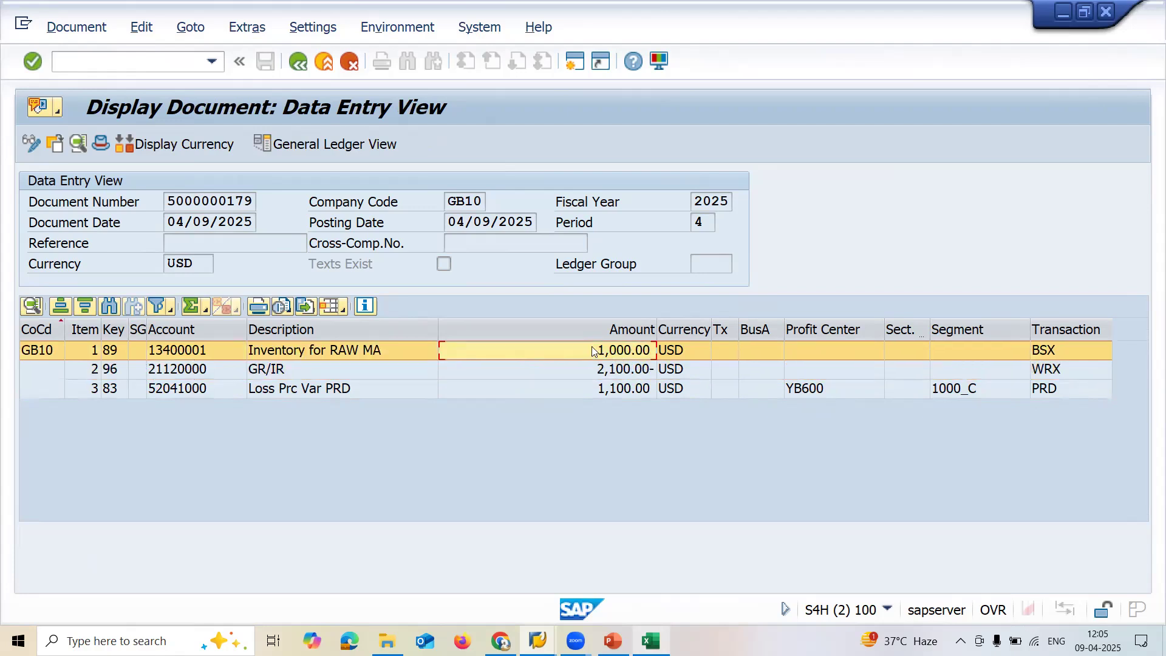
# Step: Open the receipt's material ledger document, check DIAMOND STONE's value change, and return to the material document
pyautogui.press('F3')
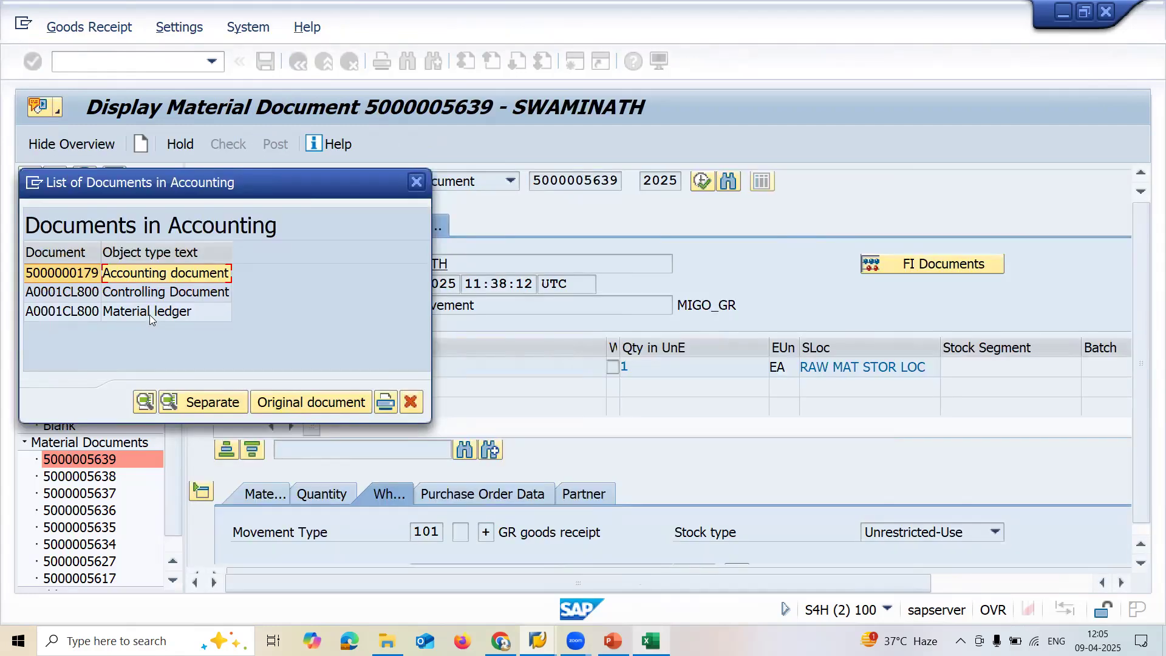
pyautogui.doubleClick(150, 315)
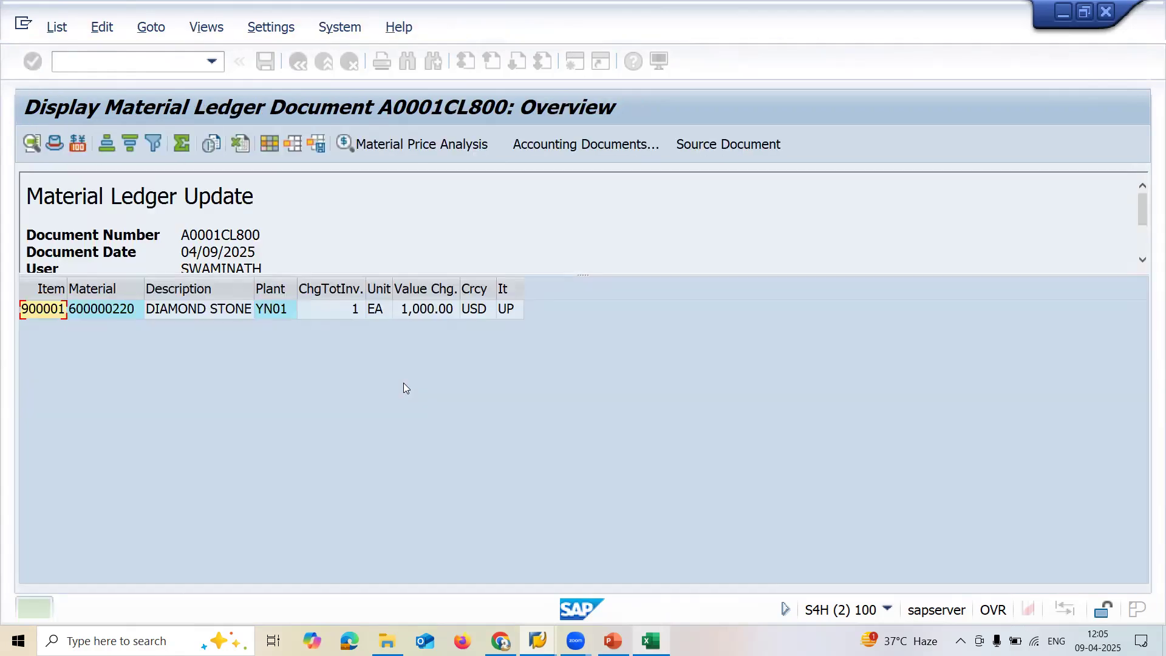
pyautogui.click(448, 311)
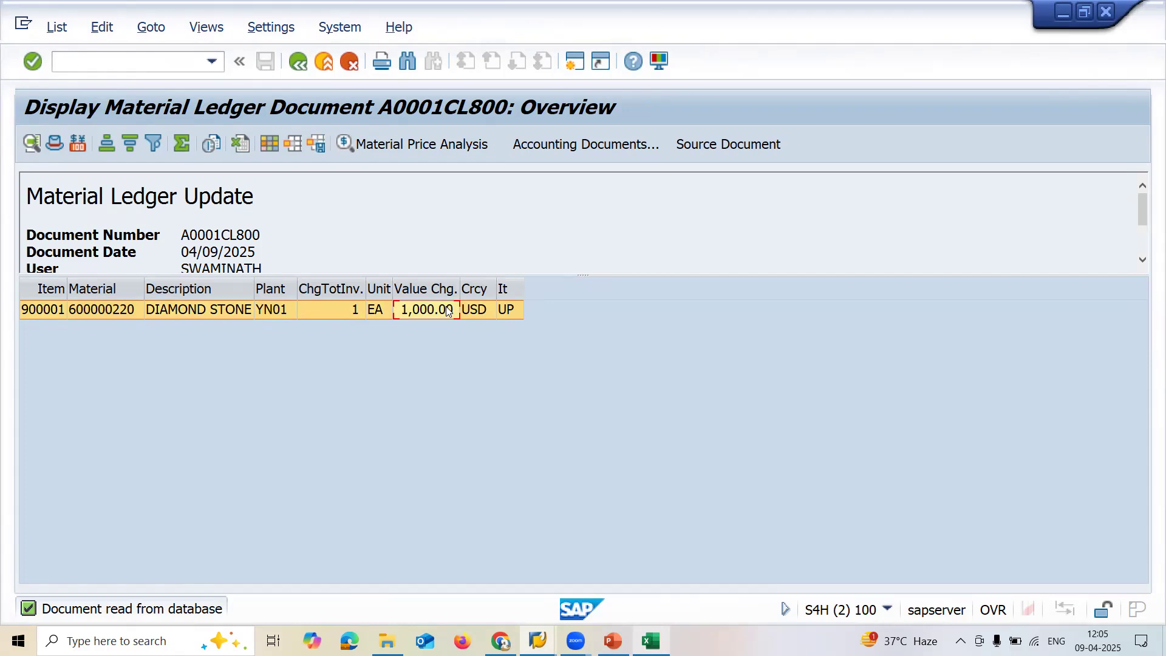
pyautogui.doubleClick(435, 323)
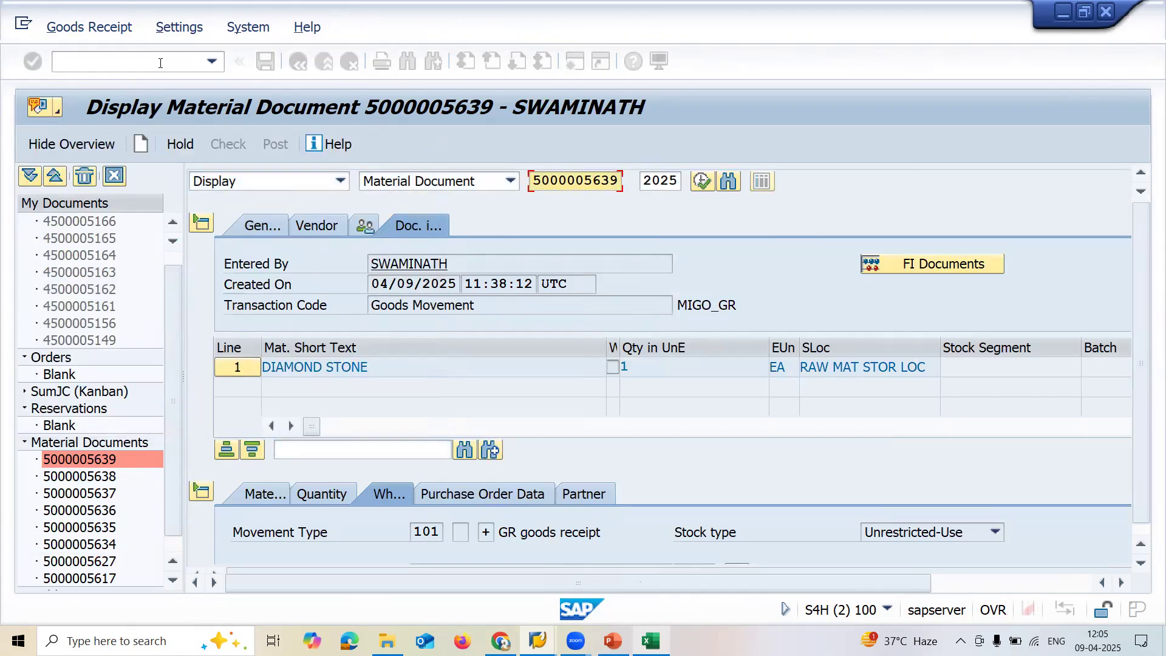
# Step: Display the DIAMOND STONE material master 600000220 with the preselected views for plant YN01 and storage location YN01
pyautogui.write('NMM')
pyautogui.press('Return')
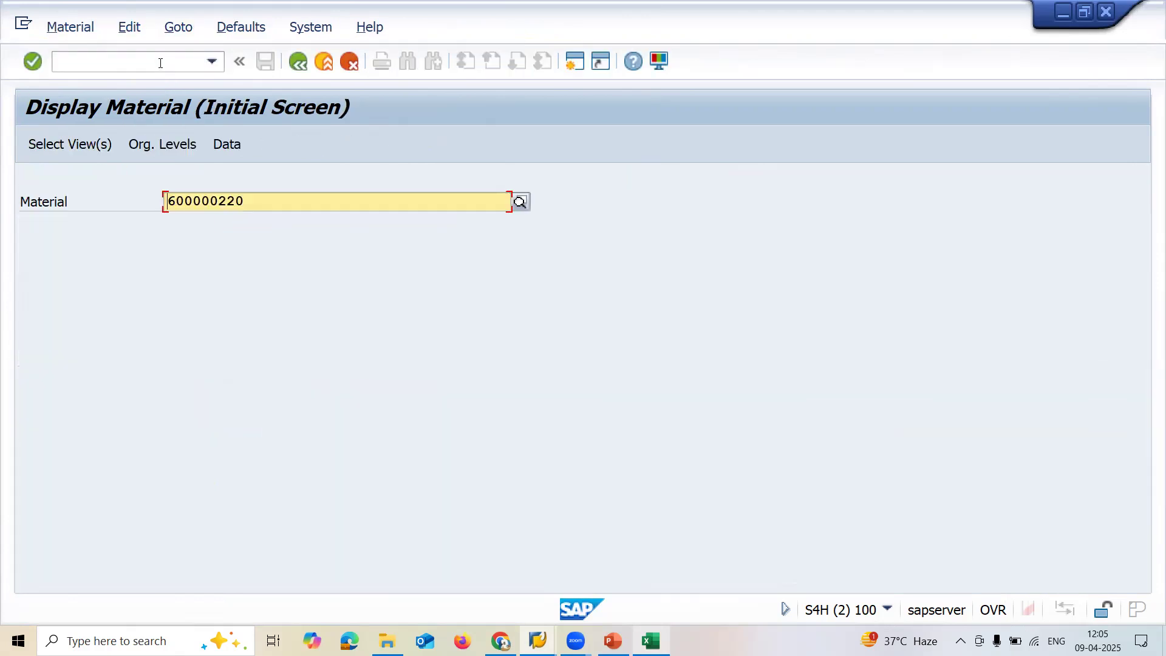
pyautogui.press('Return')
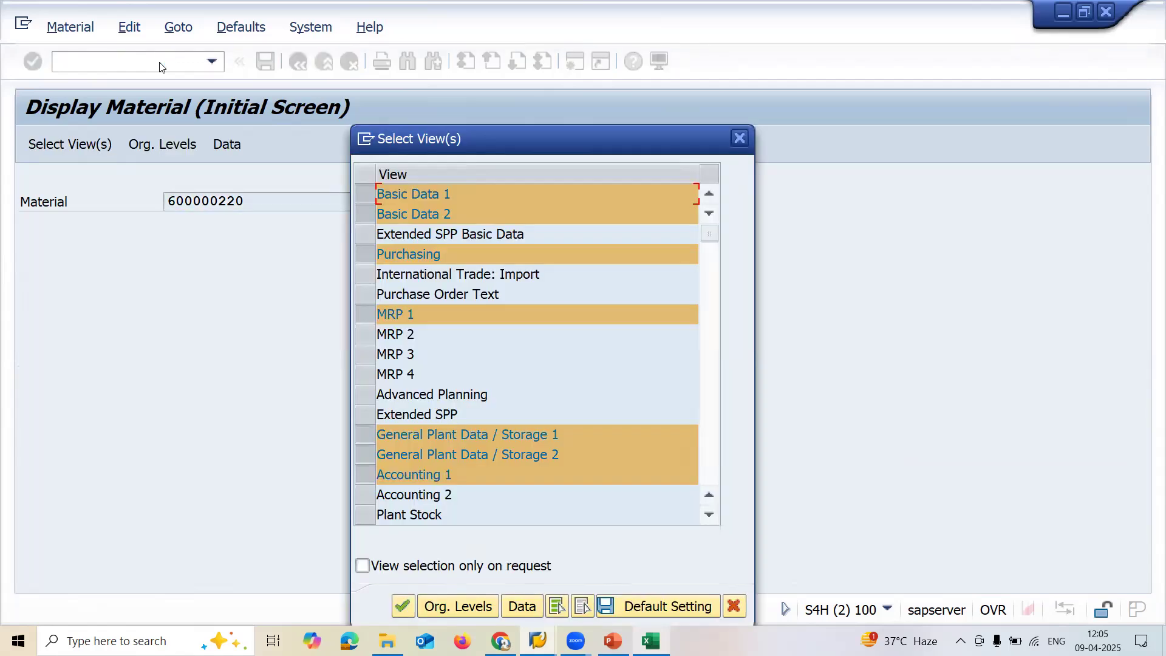
pyautogui.press('Return')
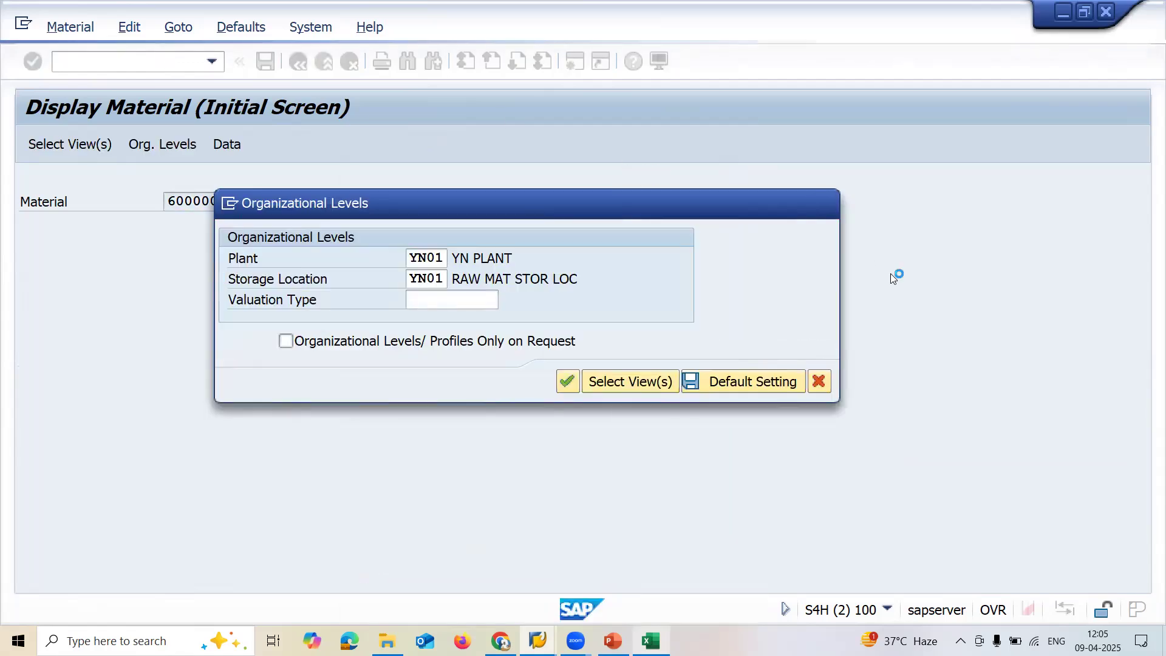
pyautogui.press('Return')
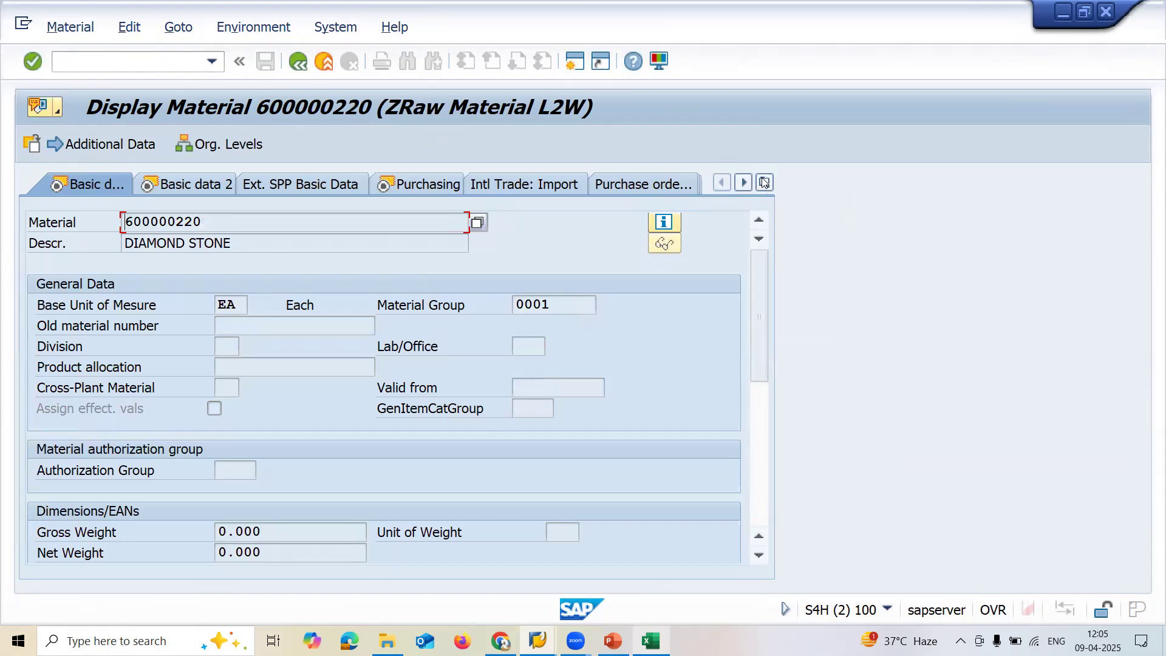
# Step: Check DIAMOND STONE's standard price and inventory value in company code currency in the Accounting 1 view
pyautogui.click(764, 182)
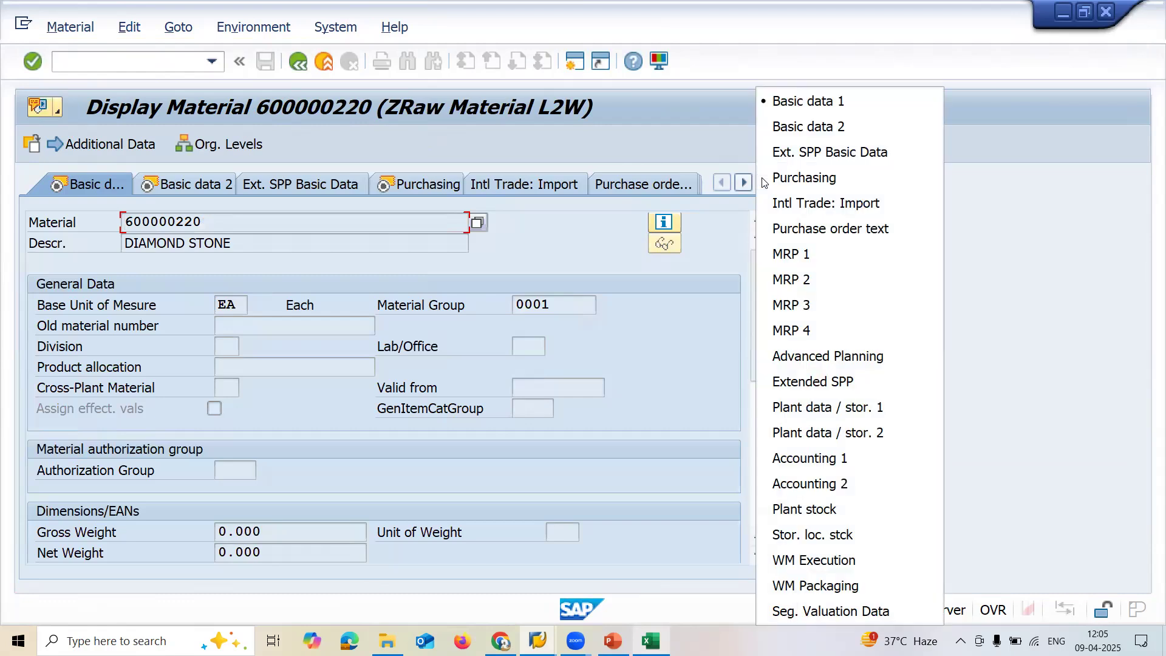
pyautogui.click(862, 457)
pyautogui.scroll(-2, 764, 389)
pyautogui.scroll(-5, 765, 411)
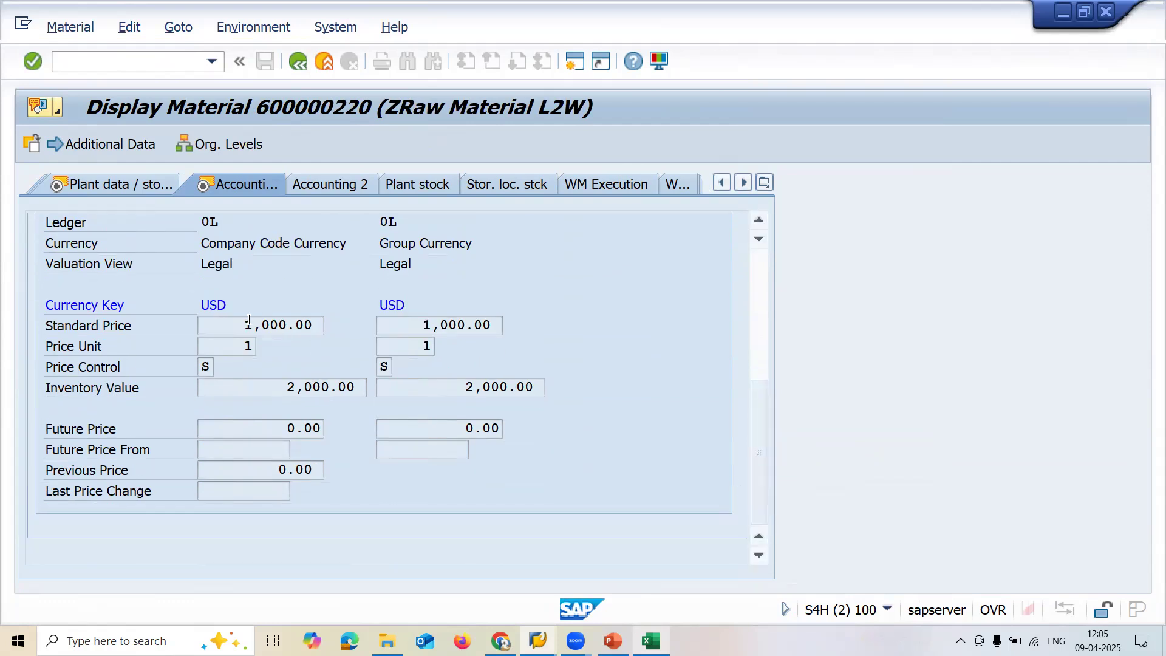
pyautogui.moveTo(246, 325); pyautogui.dragTo(335, 327)
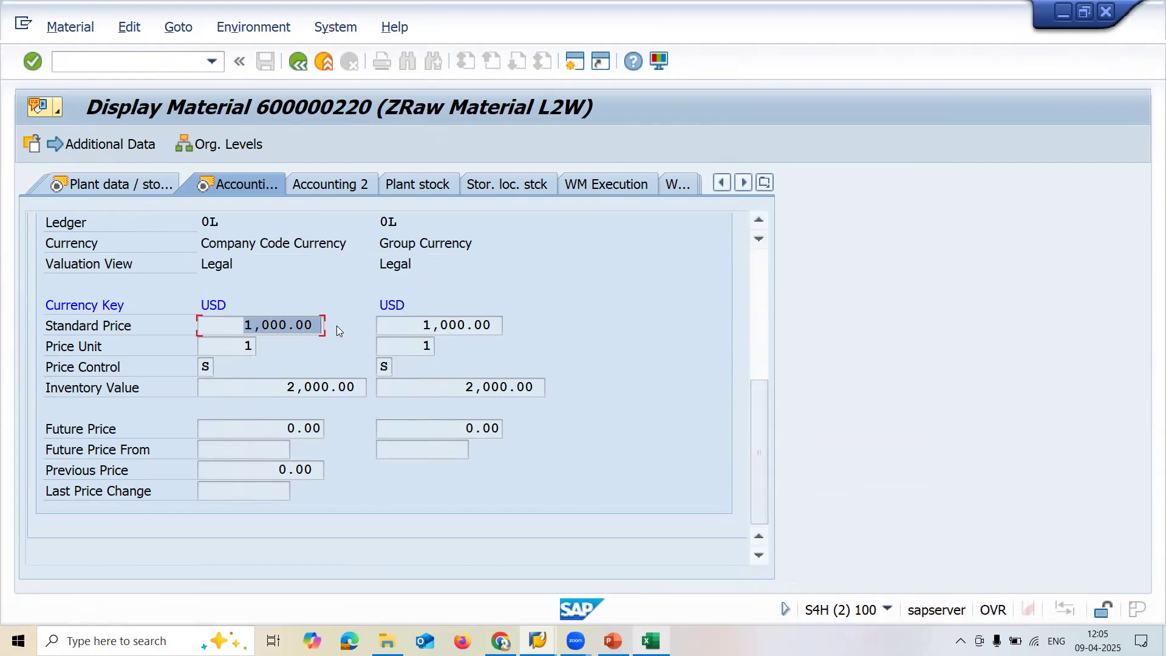
pyautogui.moveTo(282, 391); pyautogui.dragTo(369, 393)
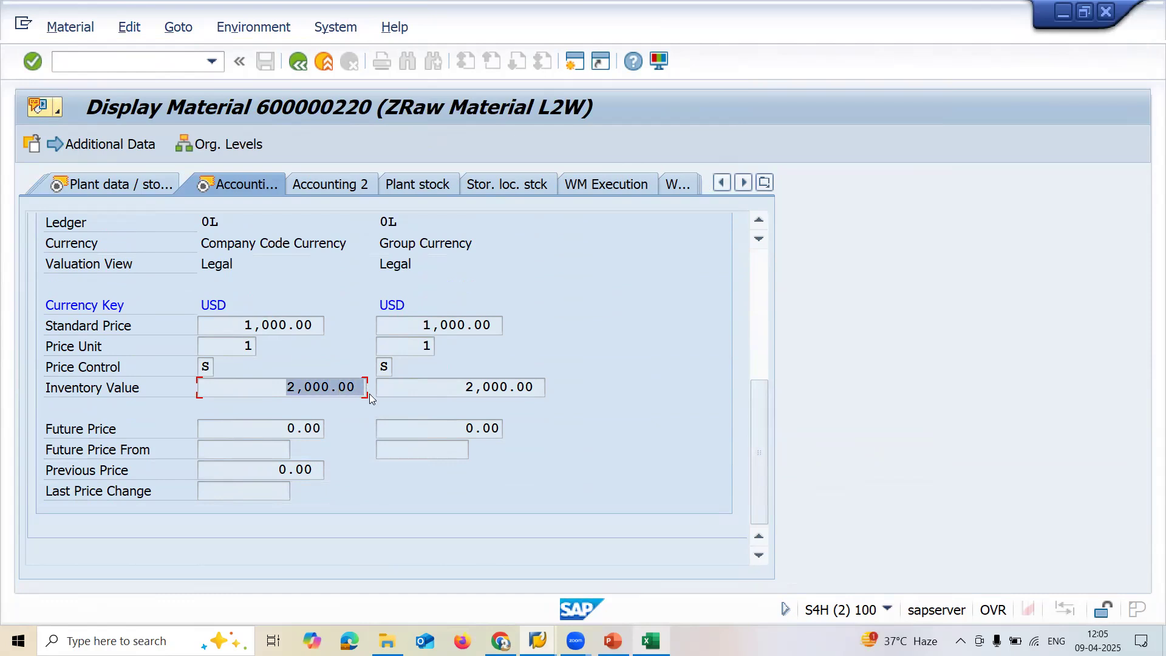